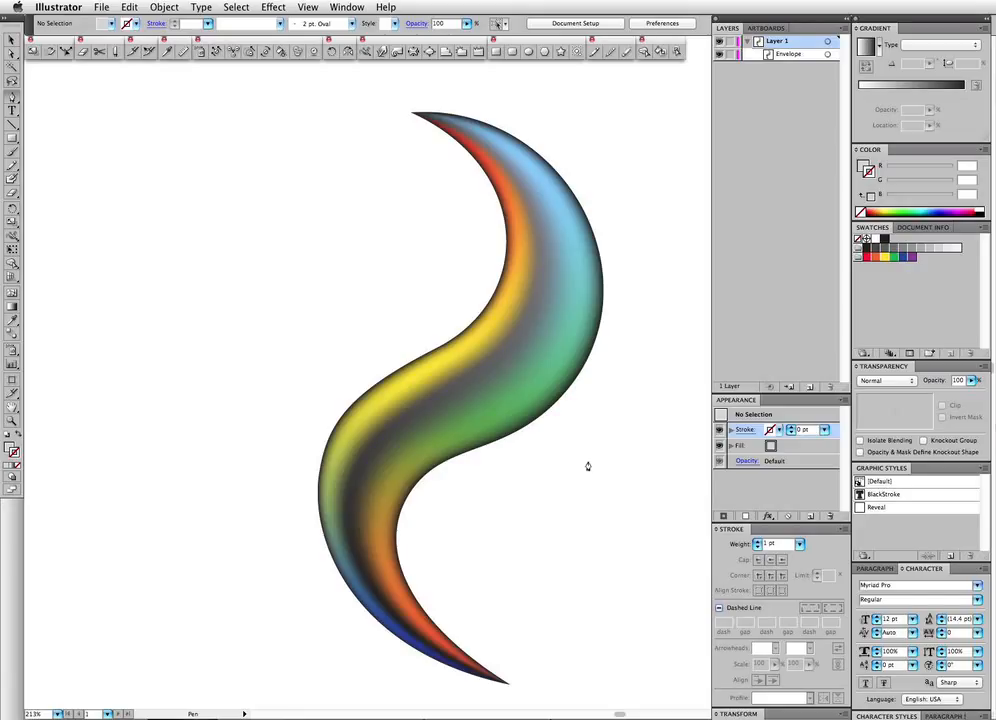
Inspect the curved shape's envelope mesh and the Envelope Distort commands available for it.
{"action": "left_click", "coordinate": [530, 348]}
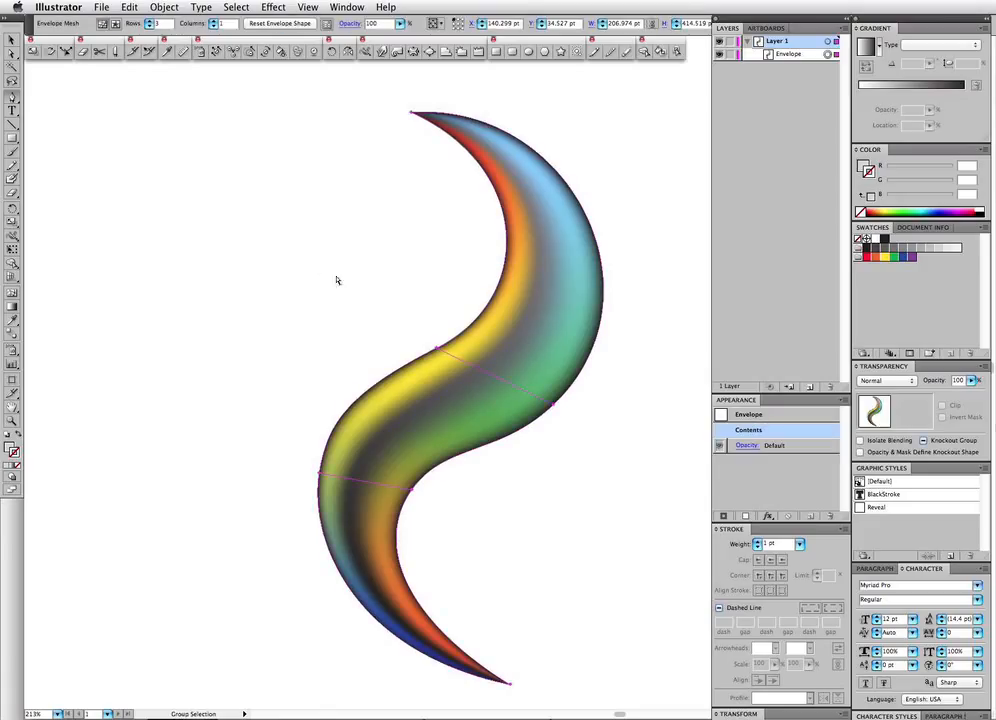
{"action": "left_click", "coordinate": [271, 250], "text": "super"}
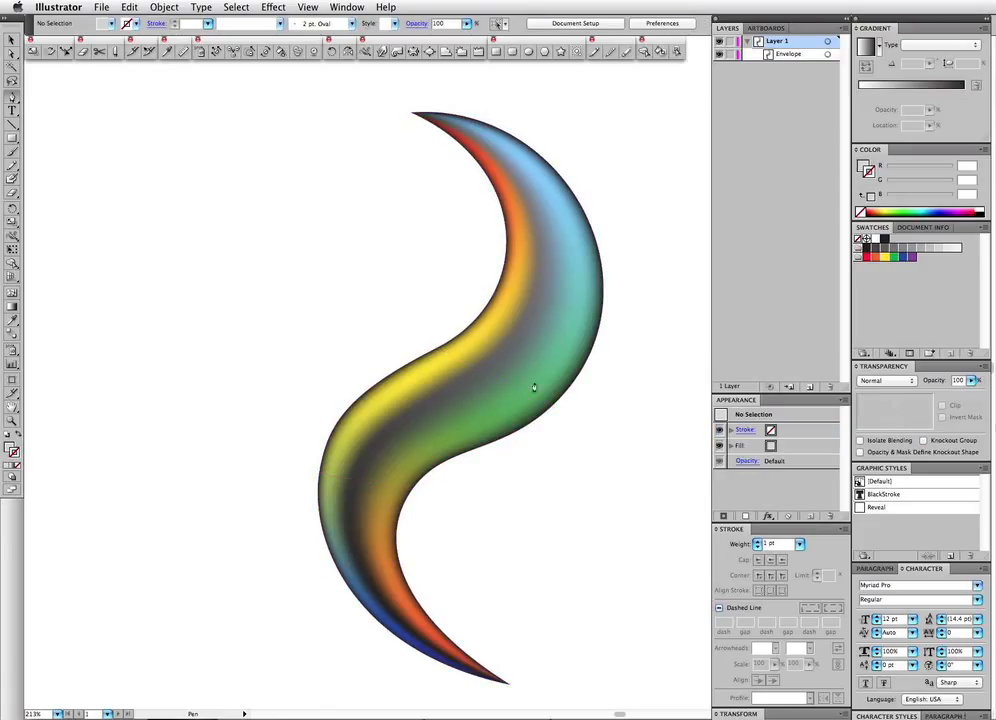
{"action": "key", "text": "a"}
{"action": "key", "text": "super"}
{"action": "key", "text": "alt+super"}
{"action": "left_click", "coordinate": [487, 315]}
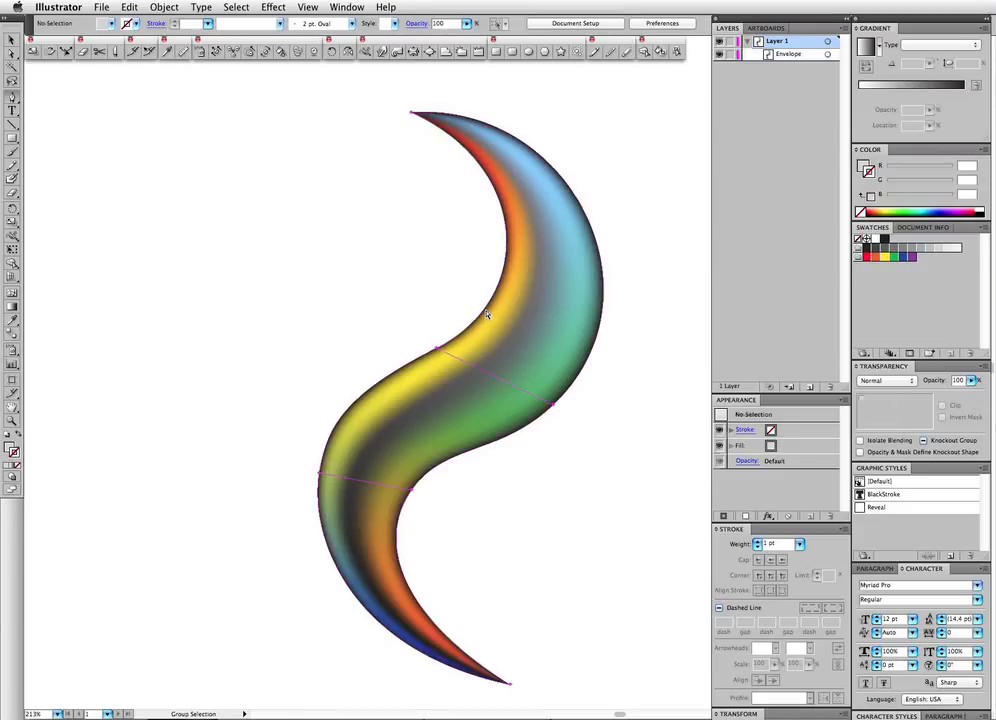
{"action": "left_click", "coordinate": [164, 7]}
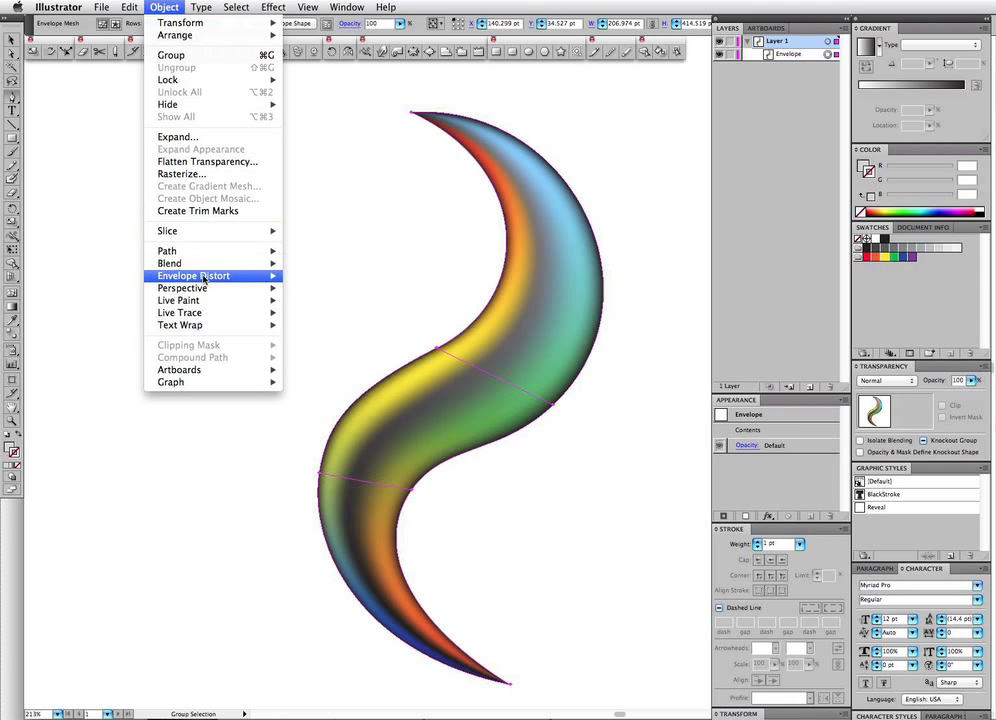
{"action": "mouse_move", "coordinate": [204, 280]}
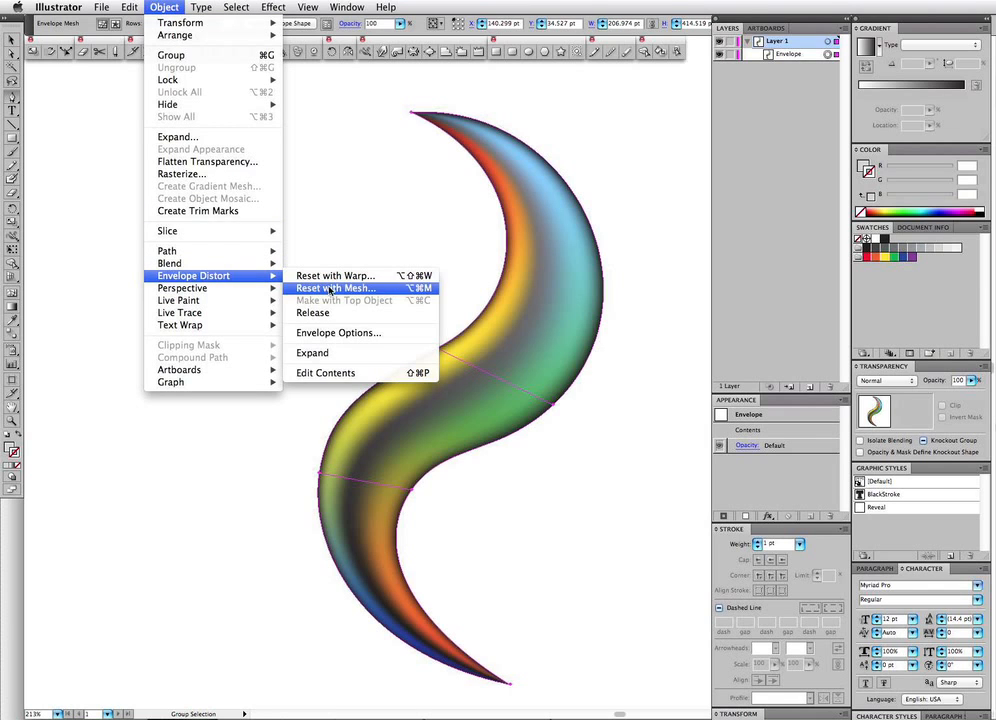
{"action": "left_click", "coordinate": [331, 211]}
Delete the existing curved envelope artwork to empty the artboard.
{"action": "left_click", "coordinate": [329, 208]}
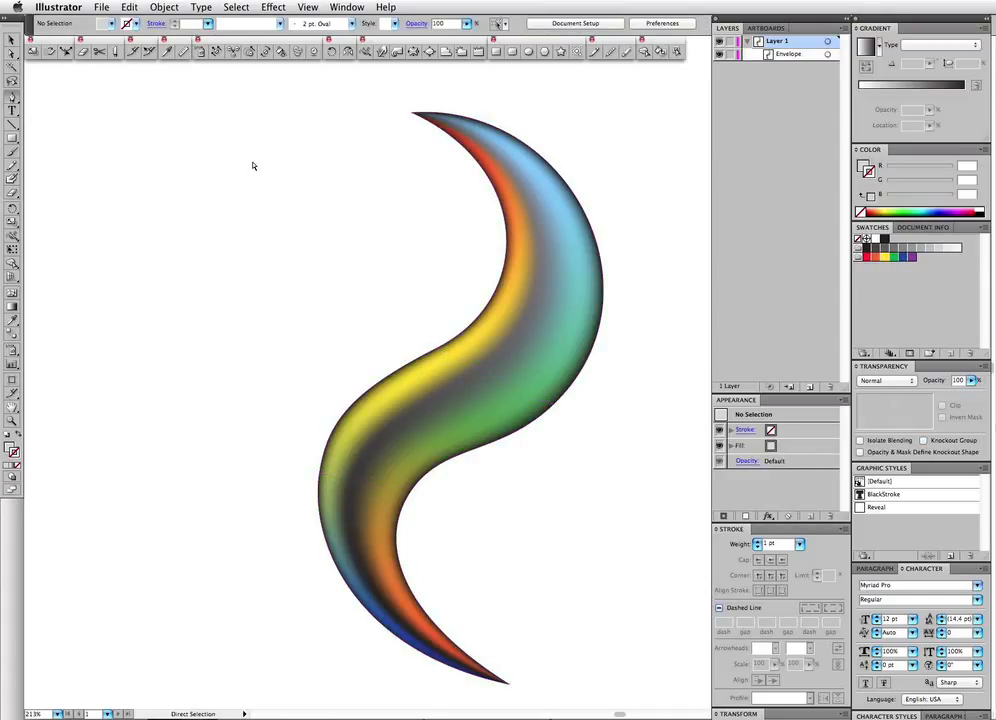
{"action": "key", "text": "super+a"}
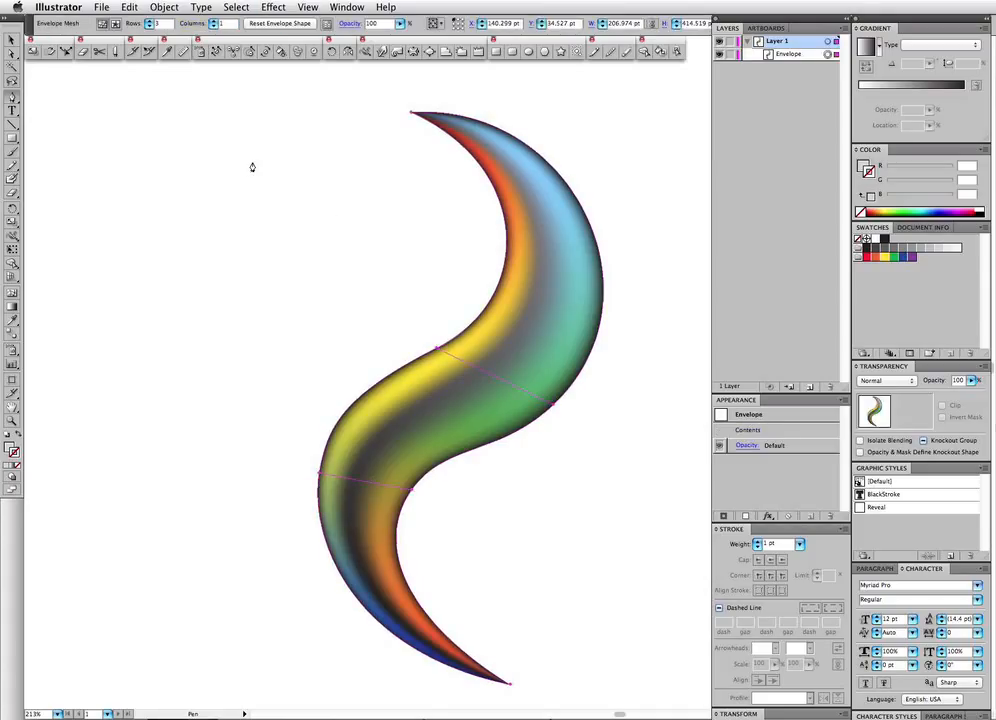
{"action": "key", "text": "Delete"}
Draw a closed two-point crescent path with the Pen tool, about 205 by 353 pt, with both sides curving to the right.
{"action": "key", "text": "p"}
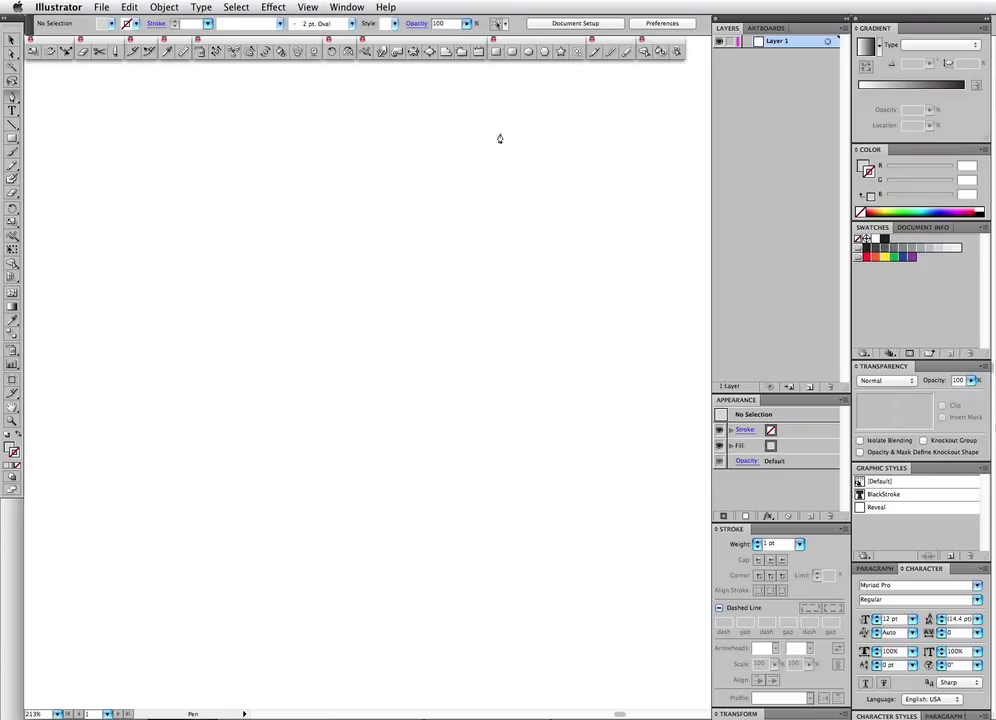
{"action": "left_click_drag", "start_coordinate": [468, 121], "coordinate": [604, 220]}
{"action": "mouse_move", "coordinate": [322, 607]}
{"action": "left_mouse_down"}
{"action": "mouse_move", "coordinate": [35, 583]}
{"action": "mouse_move", "coordinate": [2, 617]}
{"action": "mouse_move", "coordinate": [104, 657]}
{"action": "mouse_move", "coordinate": [147, 586]}
{"action": "mouse_move", "coordinate": [578, 484]}
{"action": "left_mouse_up"}
{"action": "left_click", "coordinate": [571, 123]}
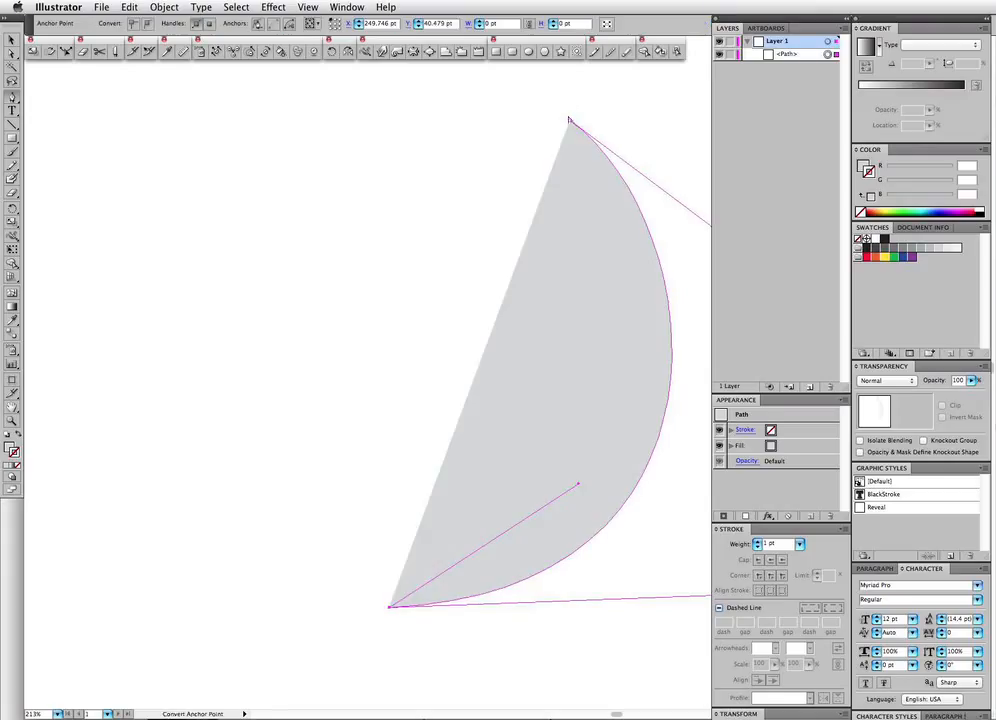
{"action": "left_click_drag", "start_coordinate": [571, 122], "coordinate": [502, 46]}
{"action": "left_click_drag", "start_coordinate": [638, 198], "coordinate": [572, 213]}
{"action": "key", "text": "space"}
{"action": "left_click_drag", "start_coordinate": [587, 292], "coordinate": [453, 267]}
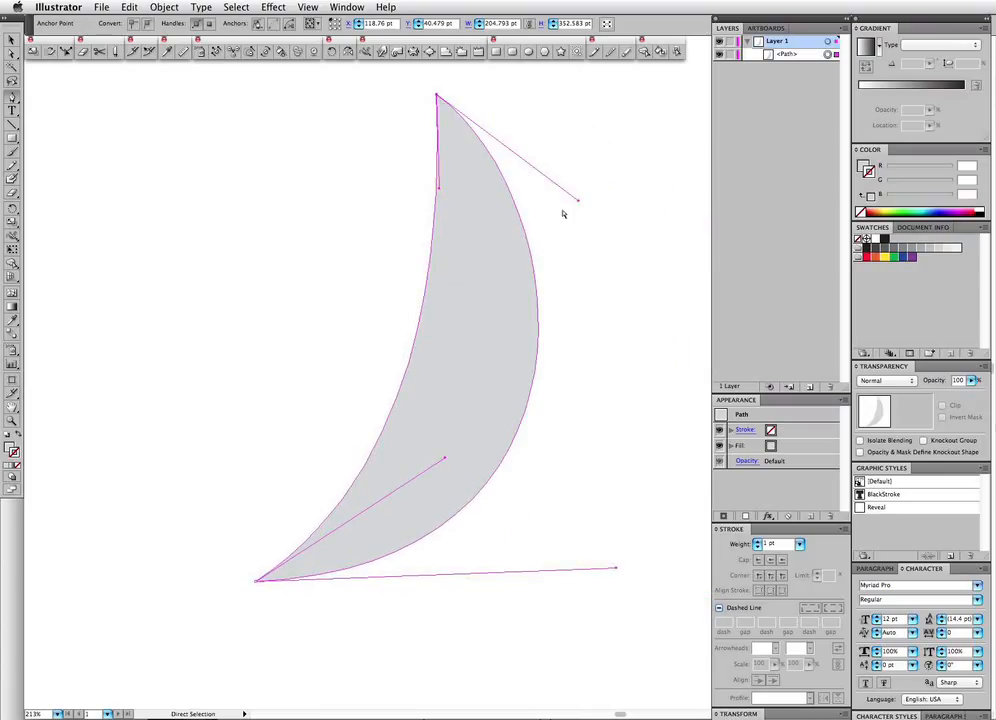
Reshape both curves of the crescent through its upper anchor's handles, bulging the outer edge and bending the inner edge further right.
{"action": "left_click_drag", "start_coordinate": [578, 204], "coordinate": [648, 182]}
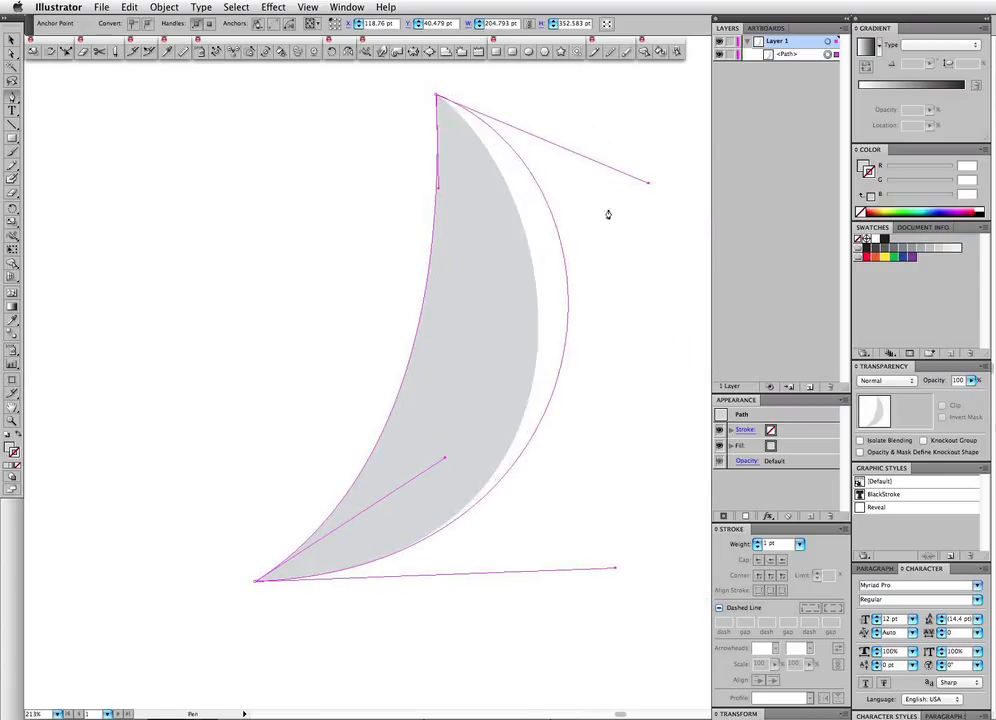
{"action": "left_click_drag", "start_coordinate": [441, 194], "coordinate": [487, 242]}
{"action": "left_click_drag", "start_coordinate": [335, 233], "coordinate": [480, 327]}
Convert the whole crescent path into a guide.
{"action": "left_click", "coordinate": [482, 327]}
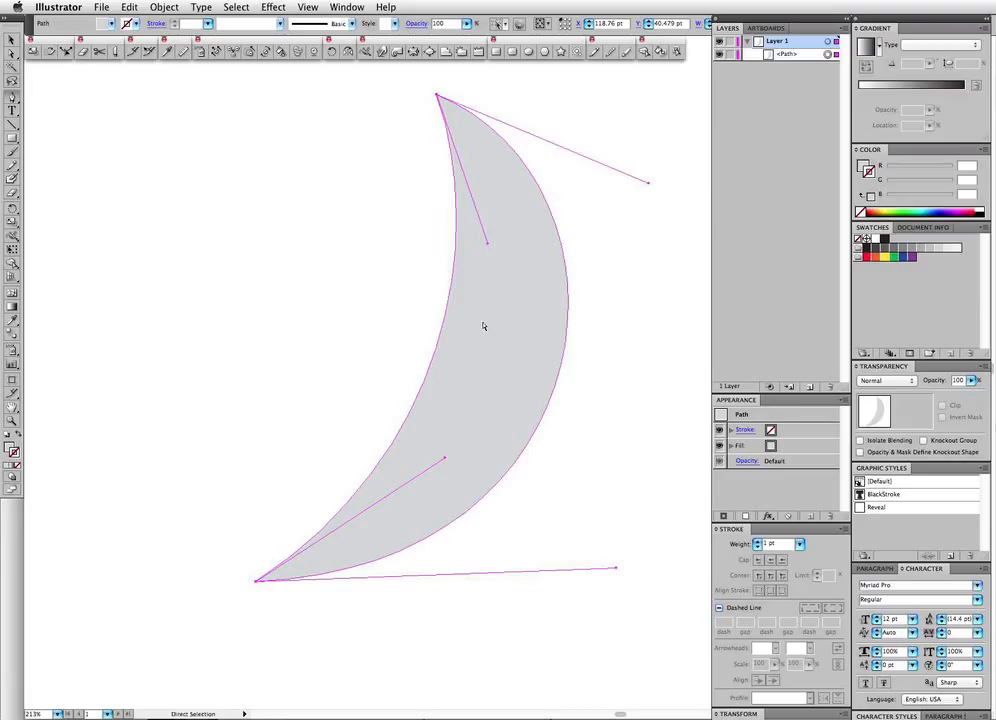
{"action": "key", "text": "a"}
{"action": "key", "text": "super+5"}
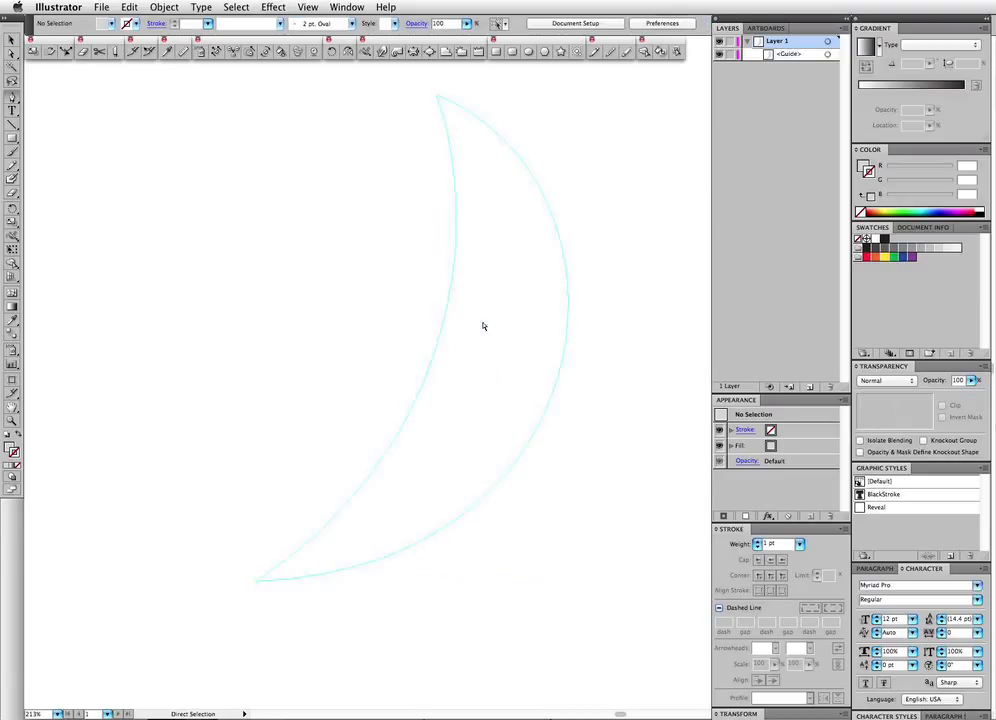
Draw a rectangle about 157 by 373 pt to the left of the crescent guide and fill it with red C=0 M=100 Y=100 K=0.
{"action": "key", "text": "space"}
{"action": "mouse_move", "coordinate": [333, 298]}
{"action": "left_mouse_down"}
{"action": "mouse_move", "coordinate": [396, 307]}
{"action": "mouse_move", "coordinate": [340, 316]}
{"action": "left_mouse_up"}
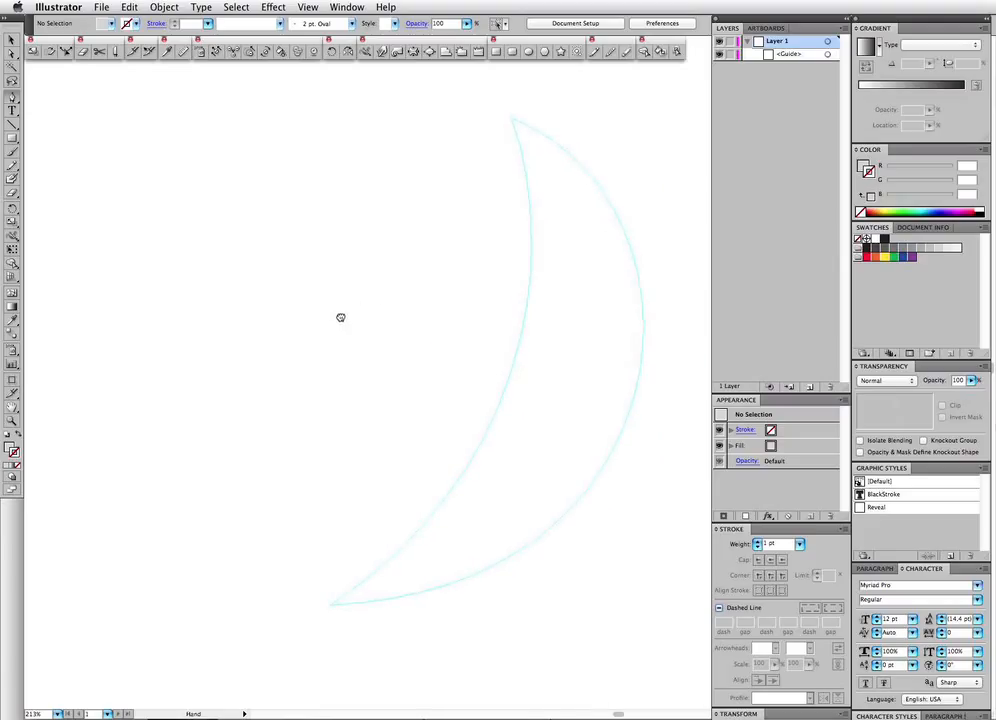
{"action": "left_click", "coordinate": [12, 139]}
{"action": "left_click_drag", "start_coordinate": [90, 94], "coordinate": [306, 607]}
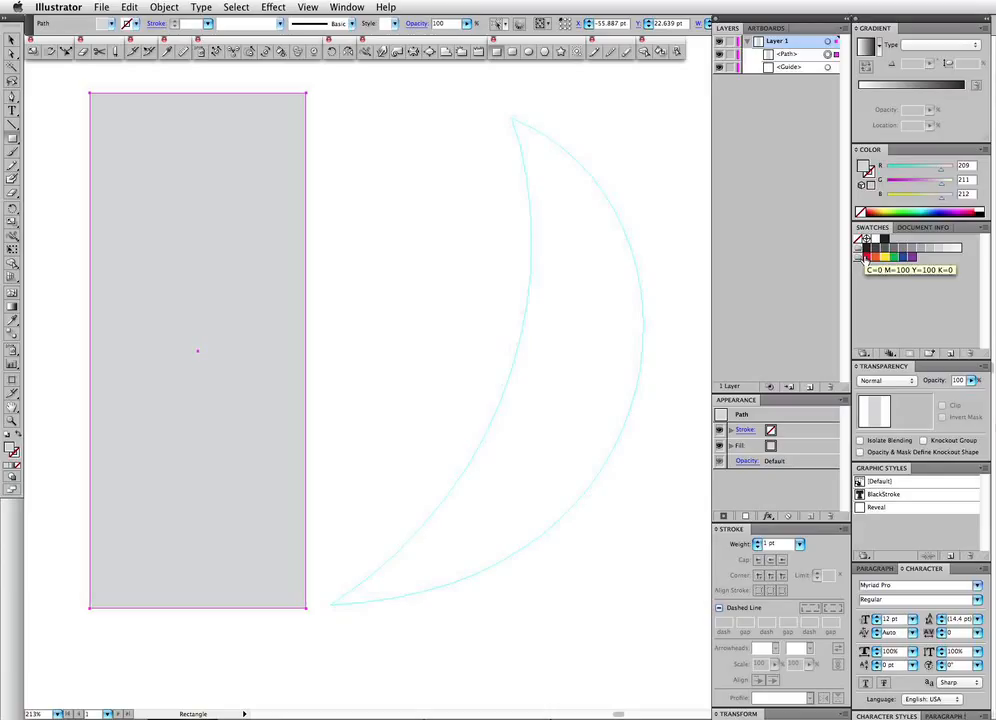
{"action": "left_click", "coordinate": [866, 257]}
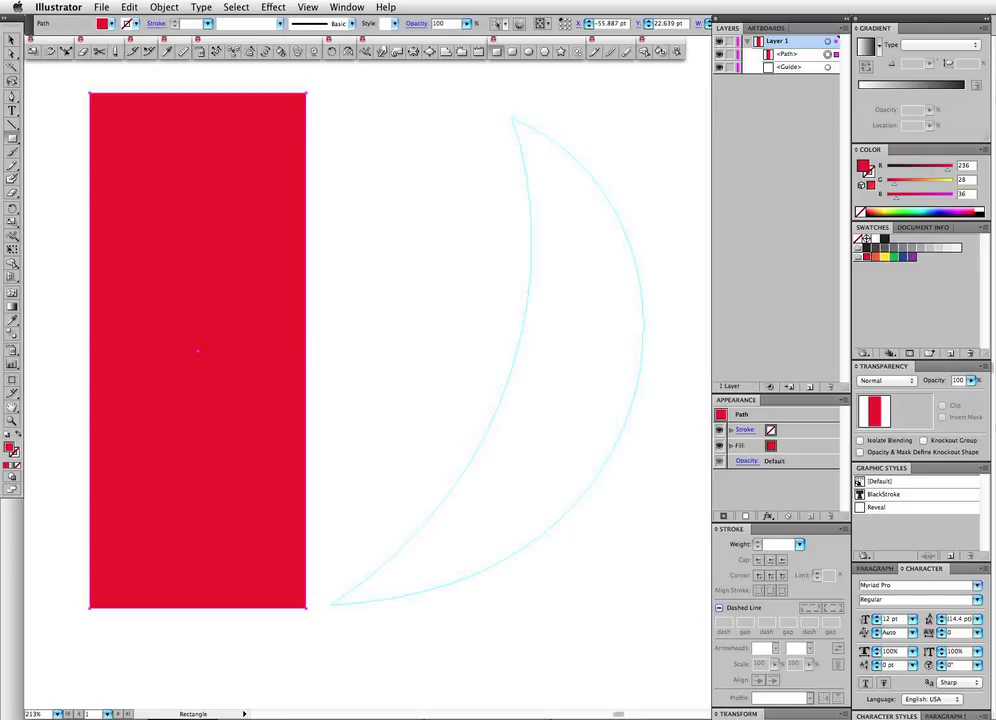
Add a yellow mesh point near the rectangle's upper left and a purple mesh point near its lower right.
{"action": "key", "text": "u"}
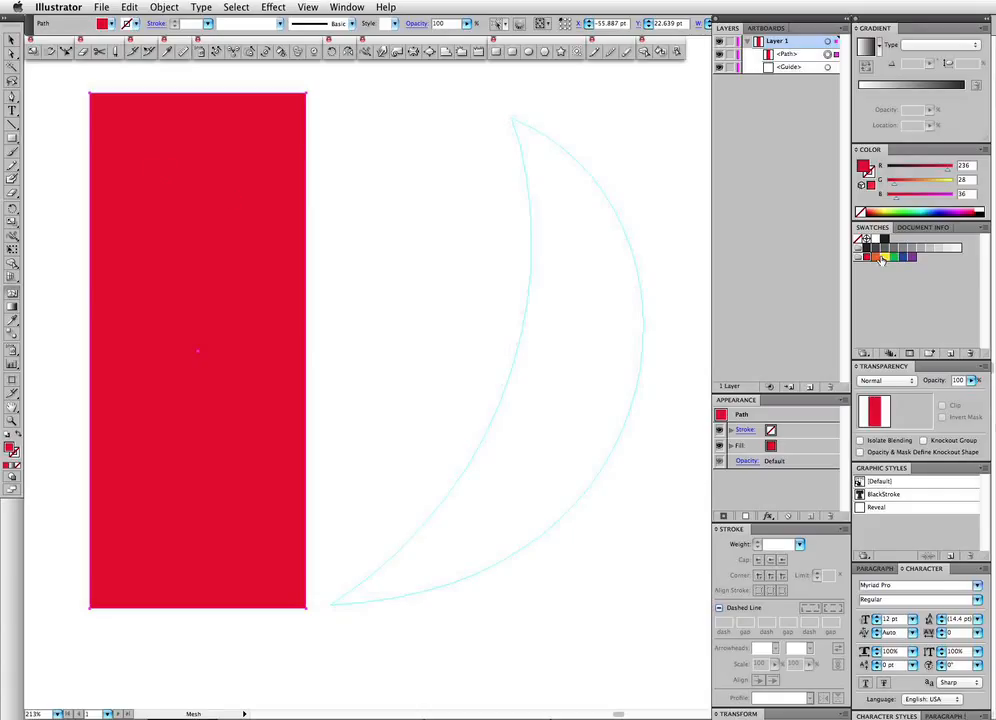
{"action": "left_click", "coordinate": [154, 169]}
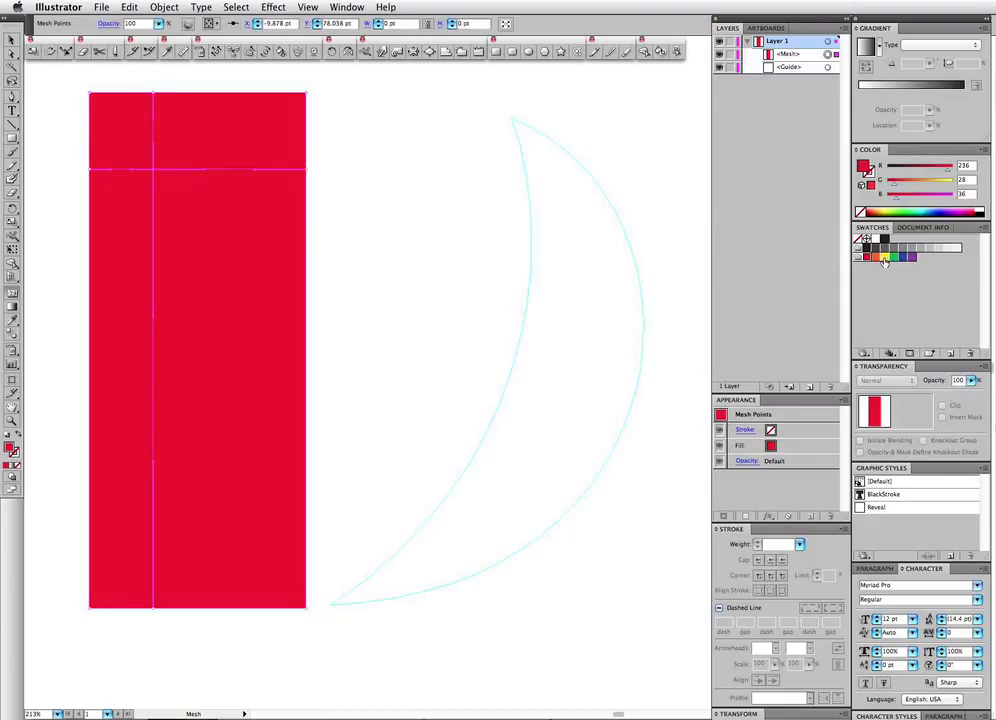
{"action": "left_click", "coordinate": [883, 258]}
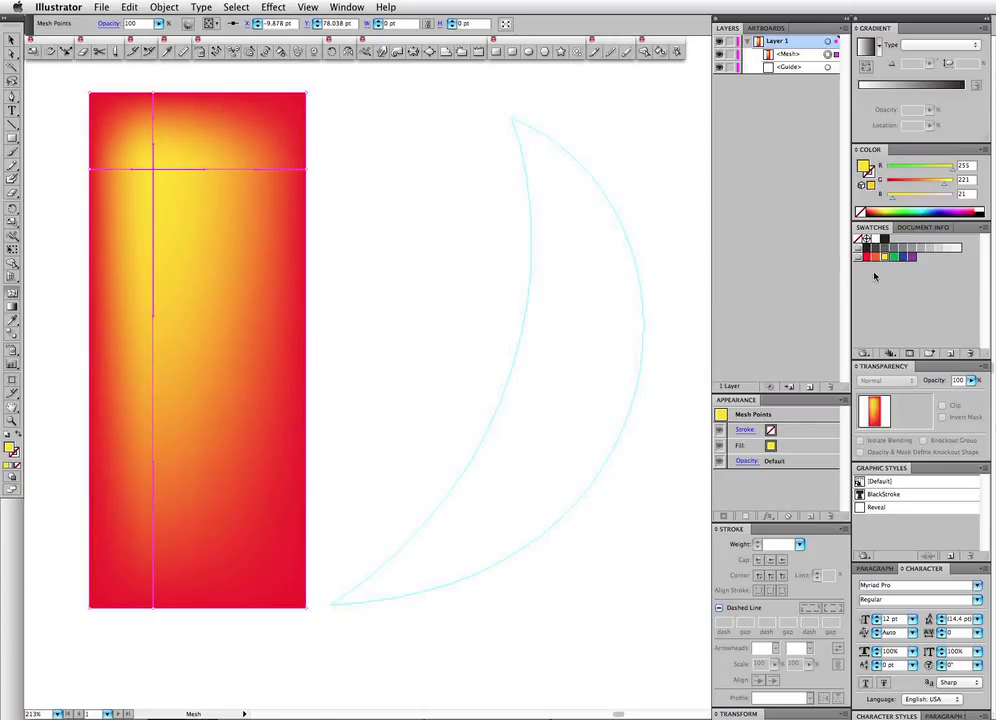
{"action": "left_click", "coordinate": [249, 520]}
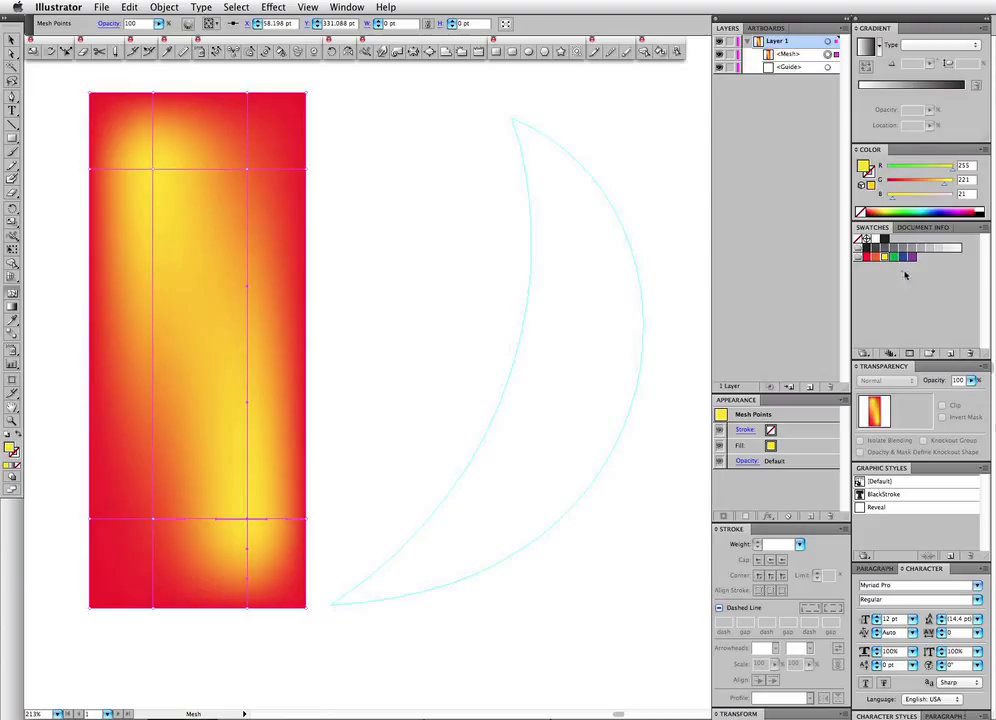
{"action": "left_click", "coordinate": [911, 258]}
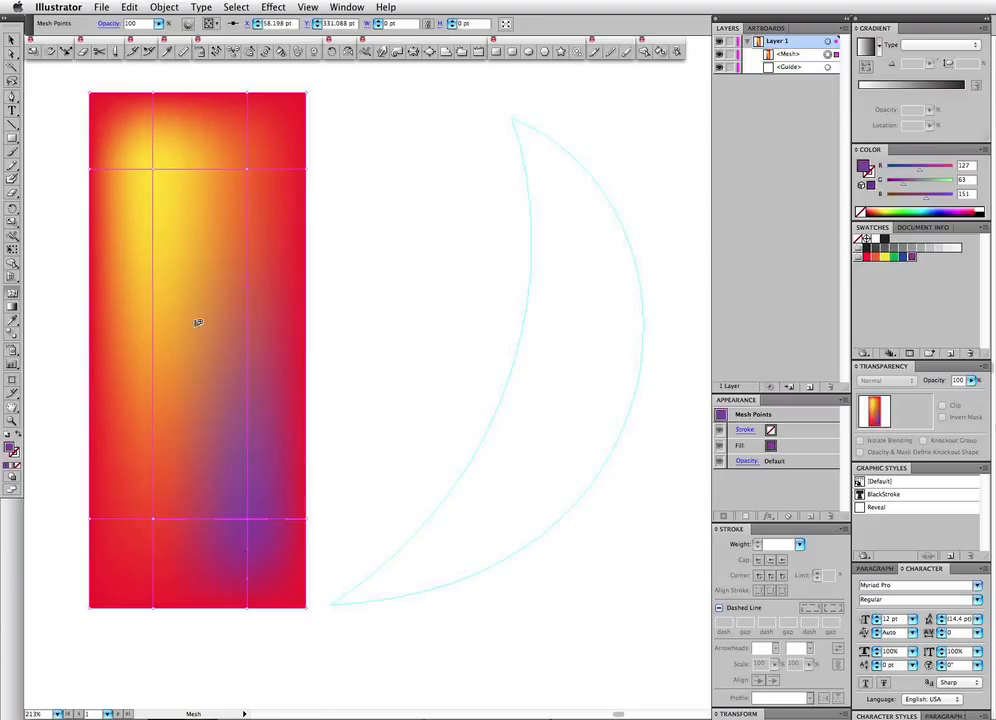
Select only the outer mesh points around the rectangle's border and colour them black.
{"action": "left_click_drag", "start_coordinate": [74, 92], "coordinate": [112, 633]}
{"action": "key", "text": "u"}
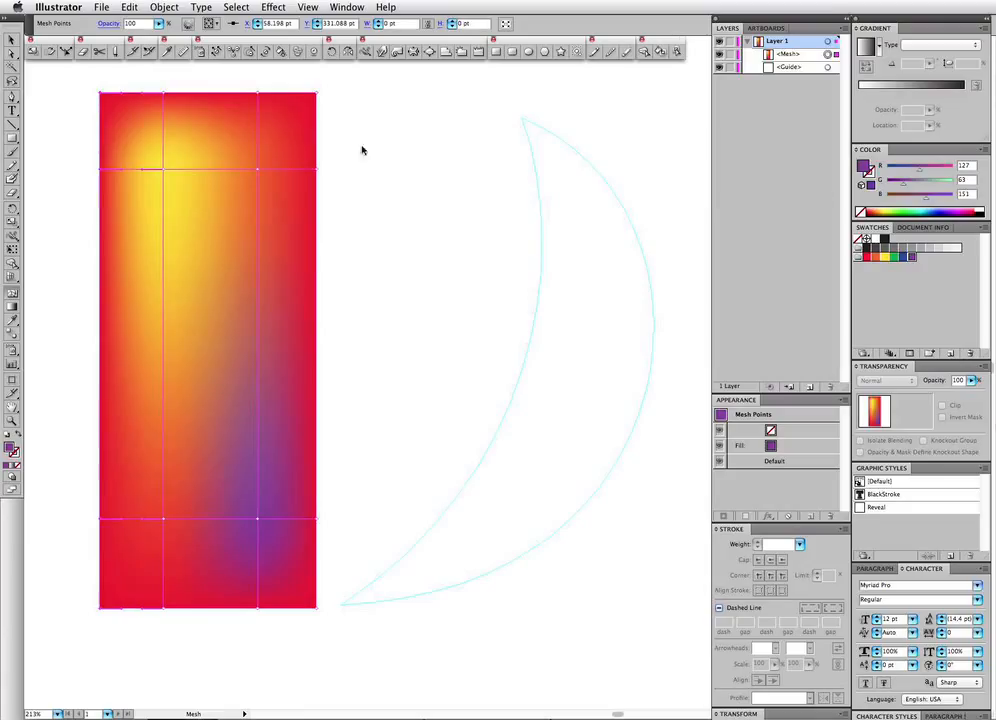
{"action": "left_click", "coordinate": [158, 90]}
{"action": "key", "text": "a"}
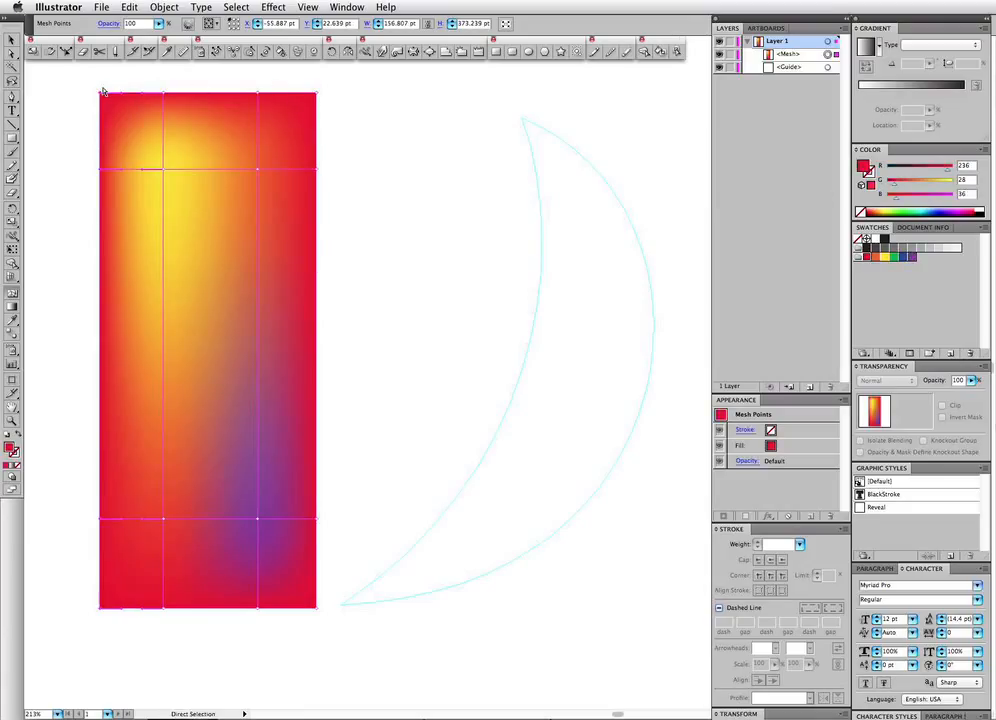
{"action": "left_click", "coordinate": [163, 172]}
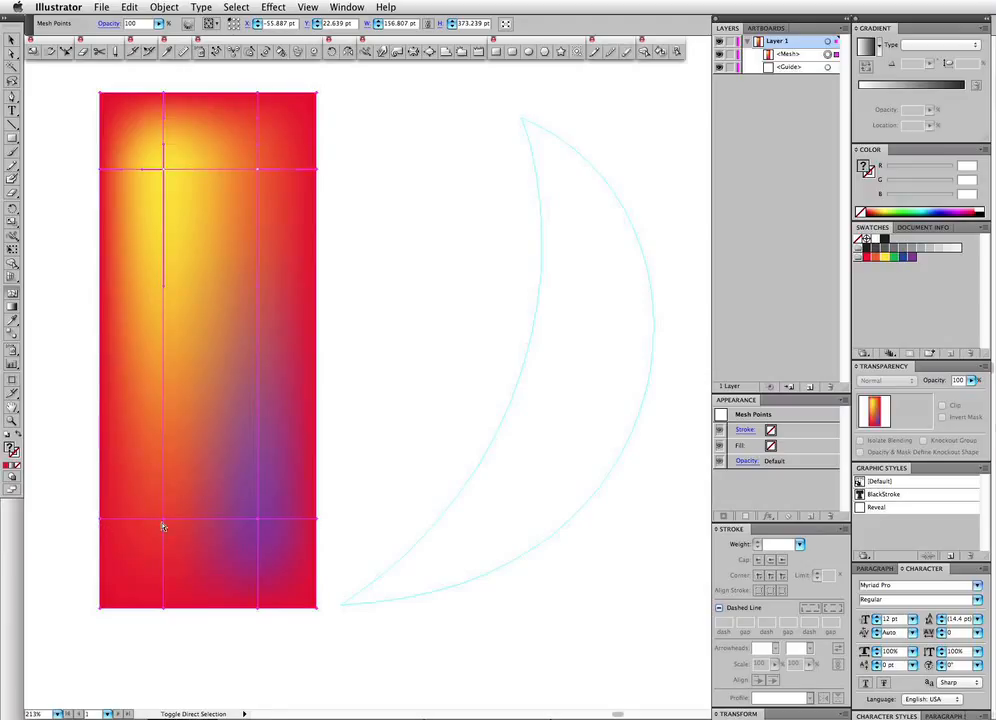
{"action": "left_click", "coordinate": [259, 519]}
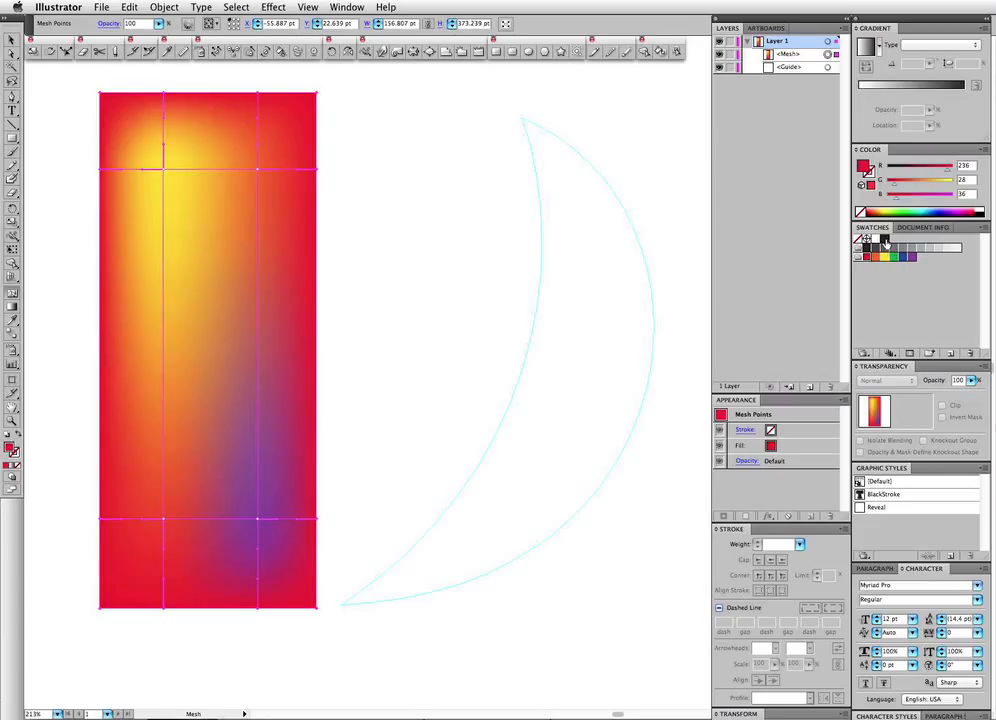
{"action": "left_click", "coordinate": [884, 241]}
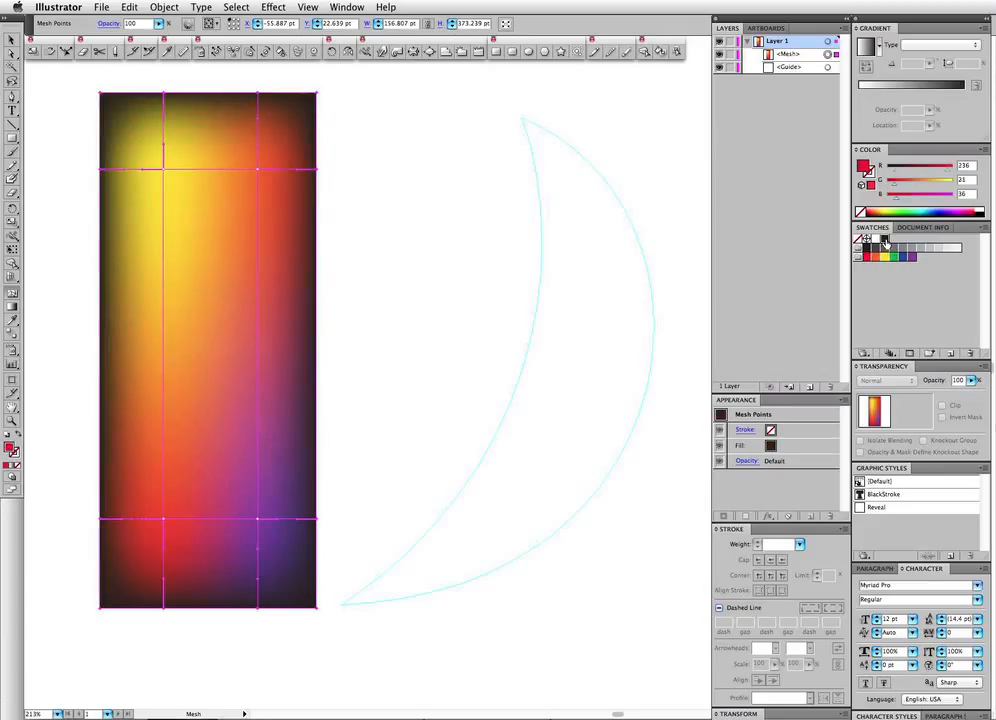
Add a mesh point on the upper mesh row midway between the two inner columns and colour it black.
{"action": "left_click", "coordinate": [70, 244]}
{"action": "left_click", "coordinate": [214, 343]}
{"action": "key", "text": "u"}
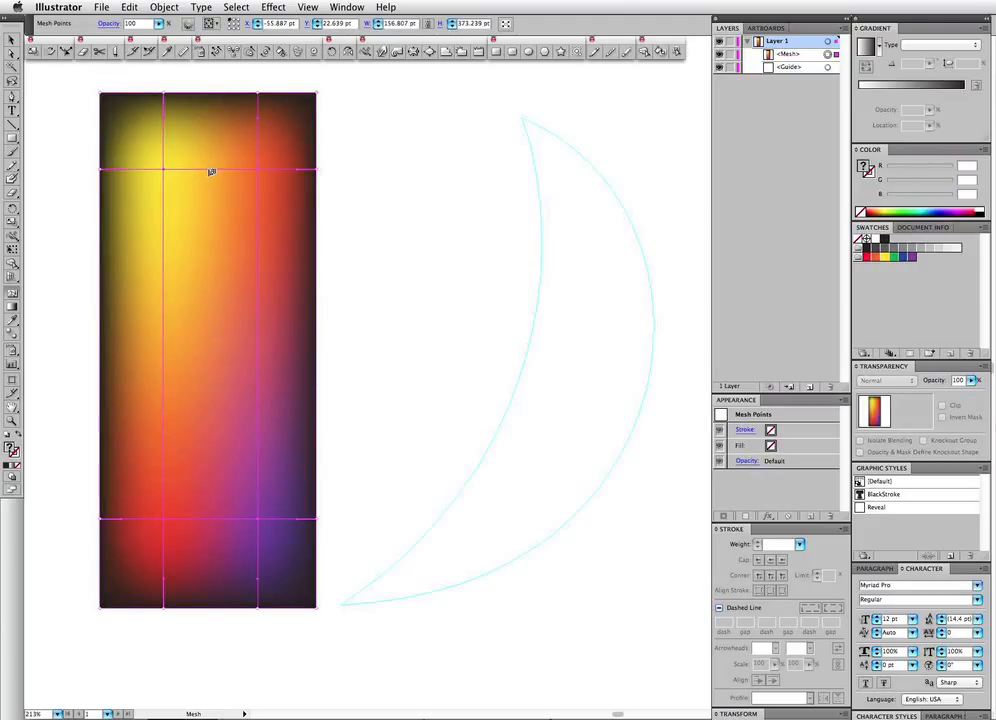
{"action": "left_click", "coordinate": [208, 170]}
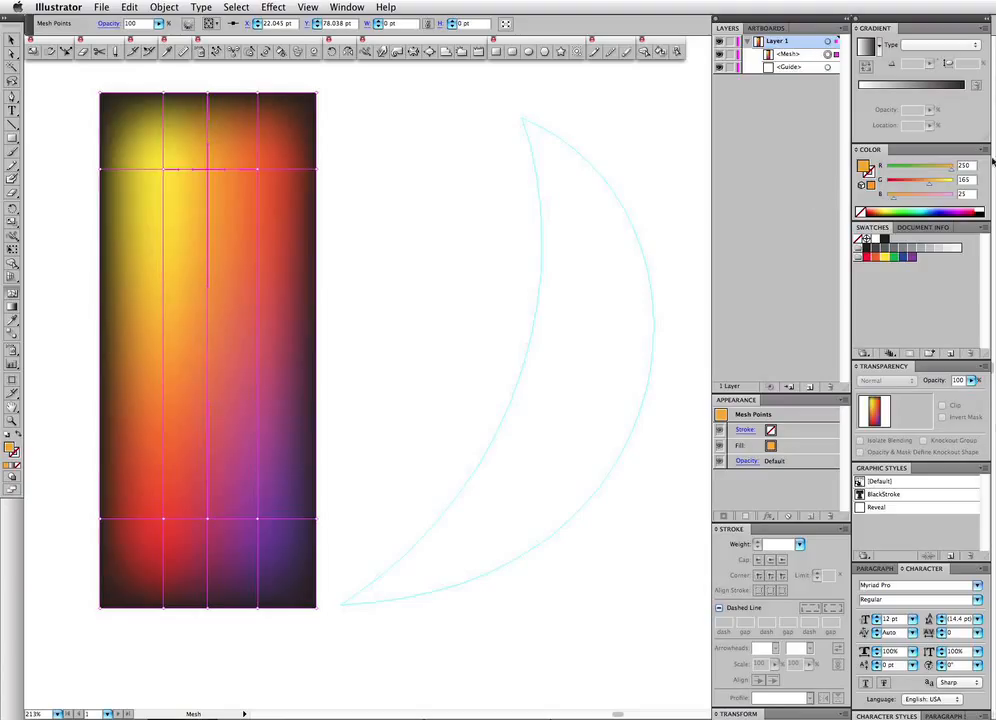
{"action": "left_click", "coordinate": [884, 240]}
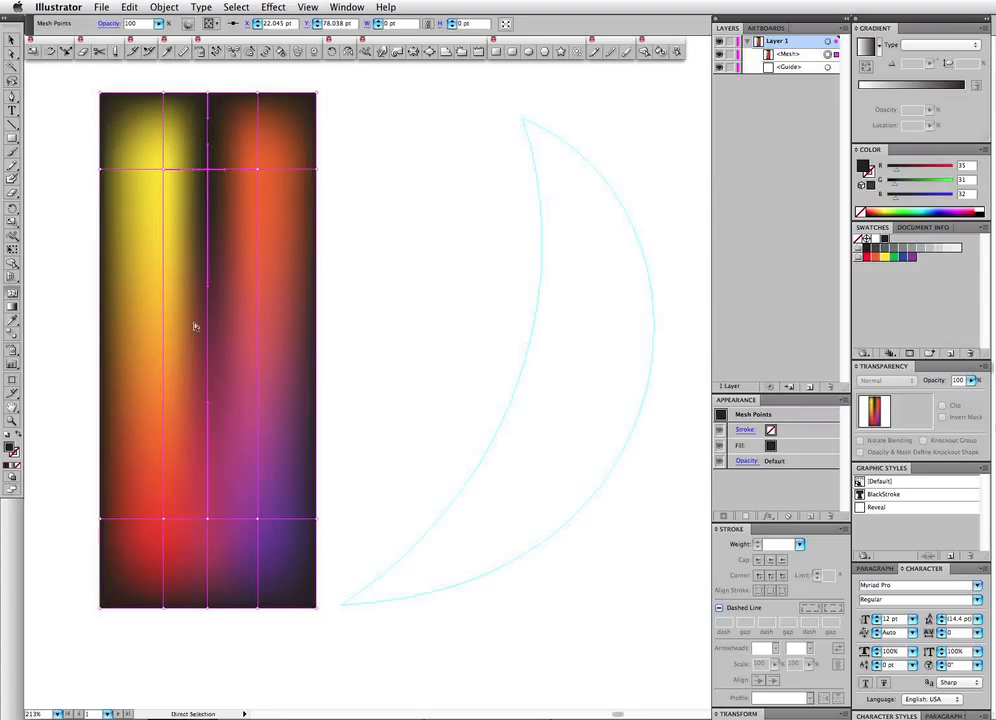
{"action": "left_click", "coordinate": [85, 148]}
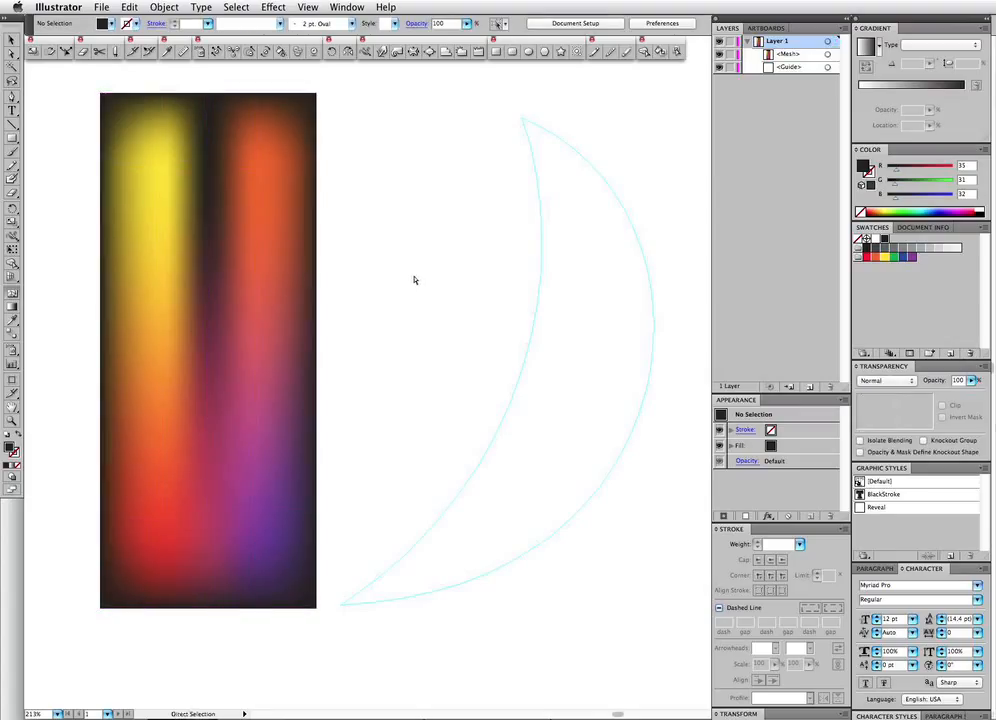
Move the whole mesh rectangle over the crescent guide and return it to the guide's left side.
{"action": "left_click_drag", "start_coordinate": [389, 285], "coordinate": [368, 284]}
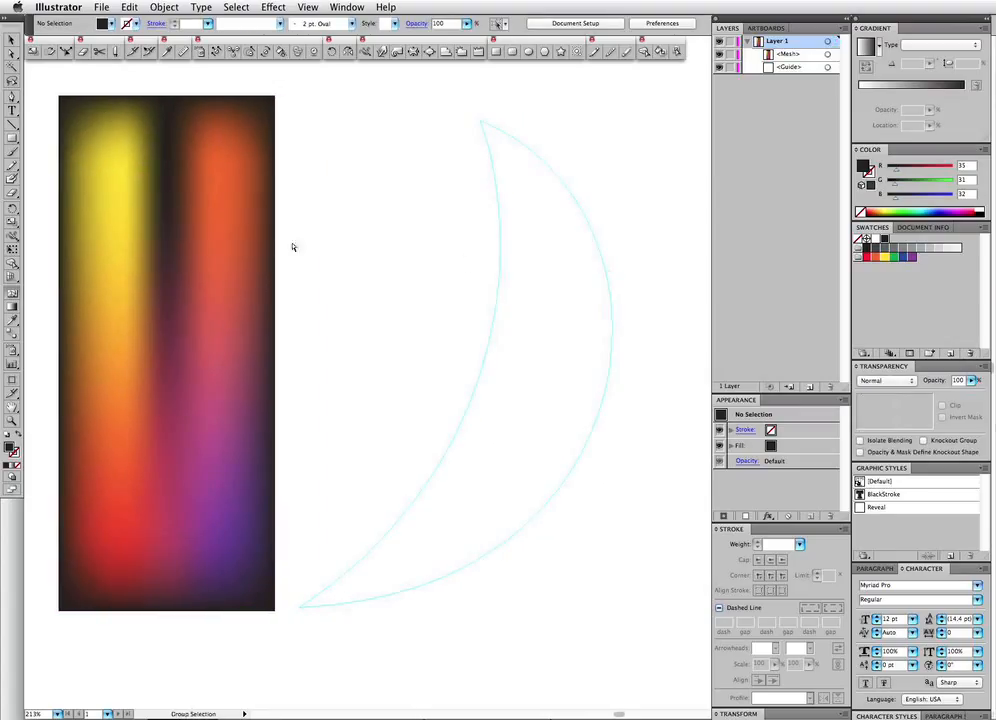
{"action": "left_click", "coordinate": [208, 315], "text": "alt"}
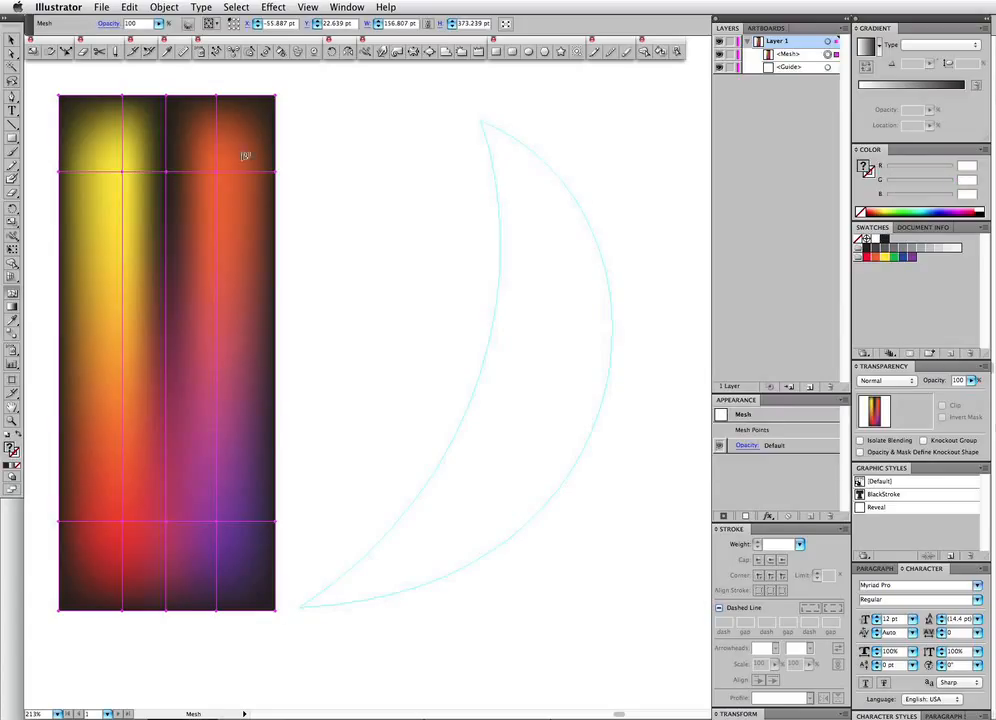
{"action": "left_click_drag", "start_coordinate": [240, 151], "coordinate": [558, 191]}
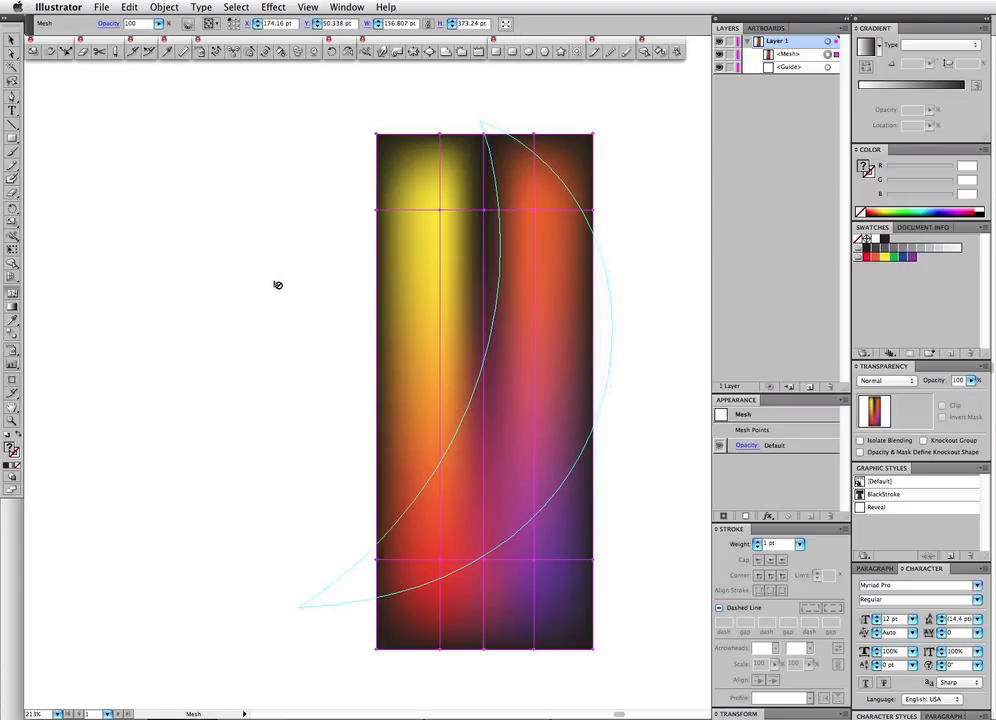
{"action": "key", "text": "a"}
{"action": "left_click_drag", "start_coordinate": [550, 330], "coordinate": [240, 296]}
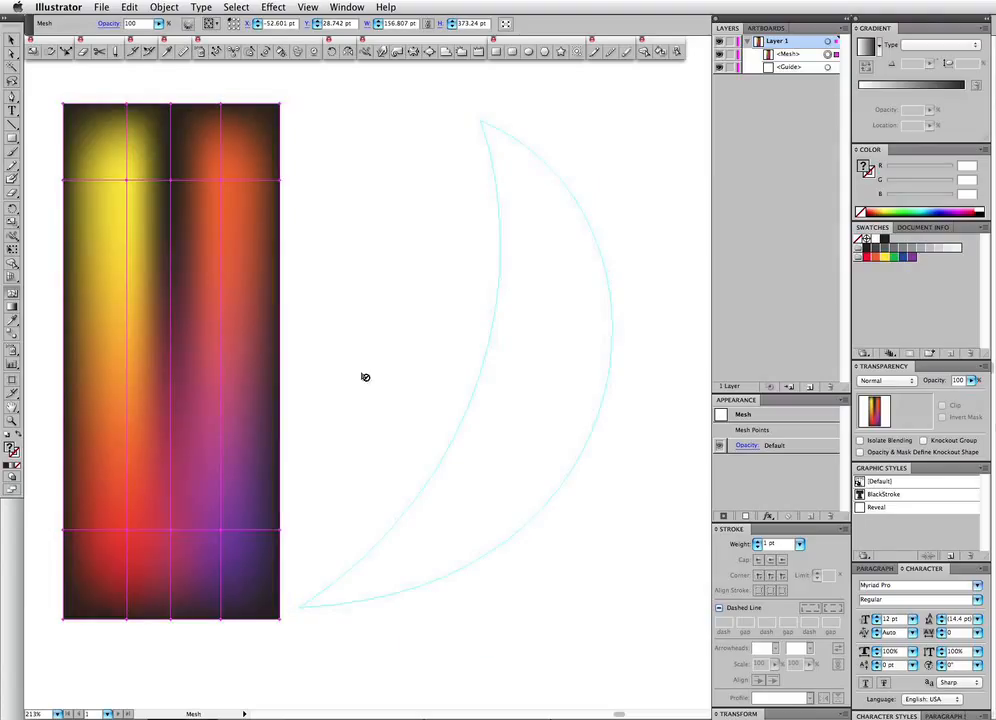
Apply an envelope distort with mesh to the gradient rectangle, using 1 row and 1 column.
{"action": "left_click", "coordinate": [170, 8]}
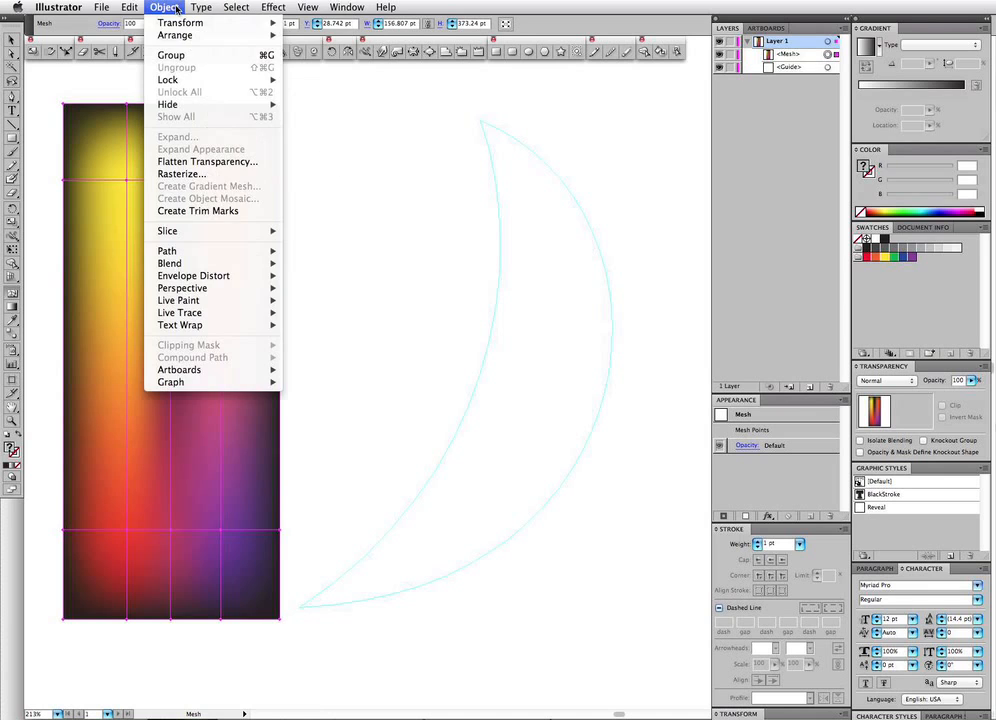
{"action": "mouse_move", "coordinate": [175, 265]}
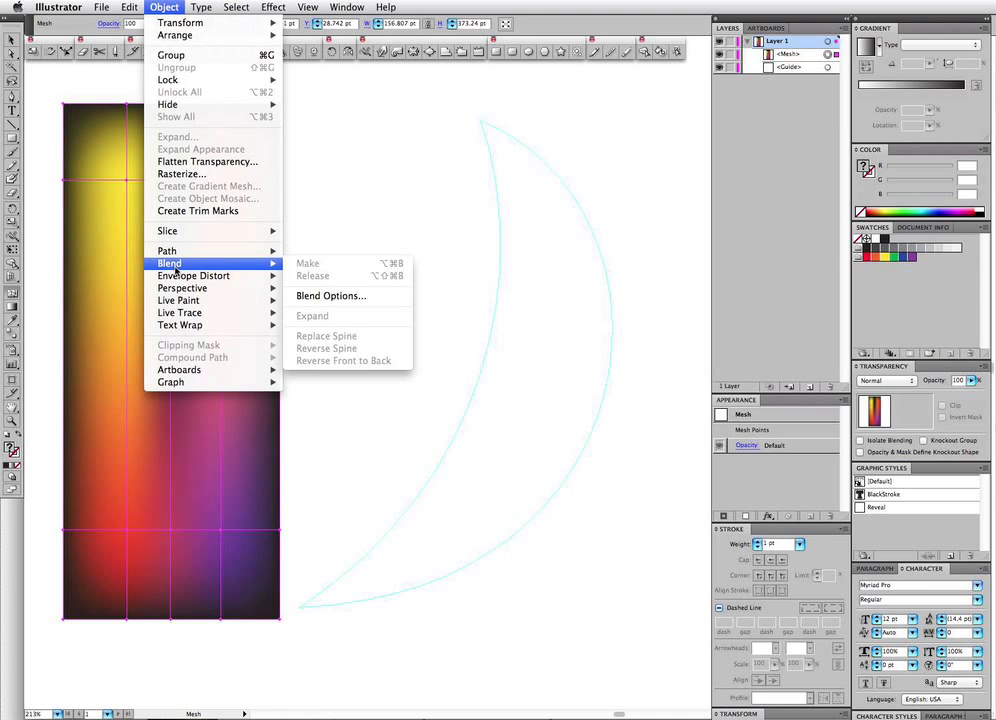
{"action": "mouse_move", "coordinate": [240, 276]}
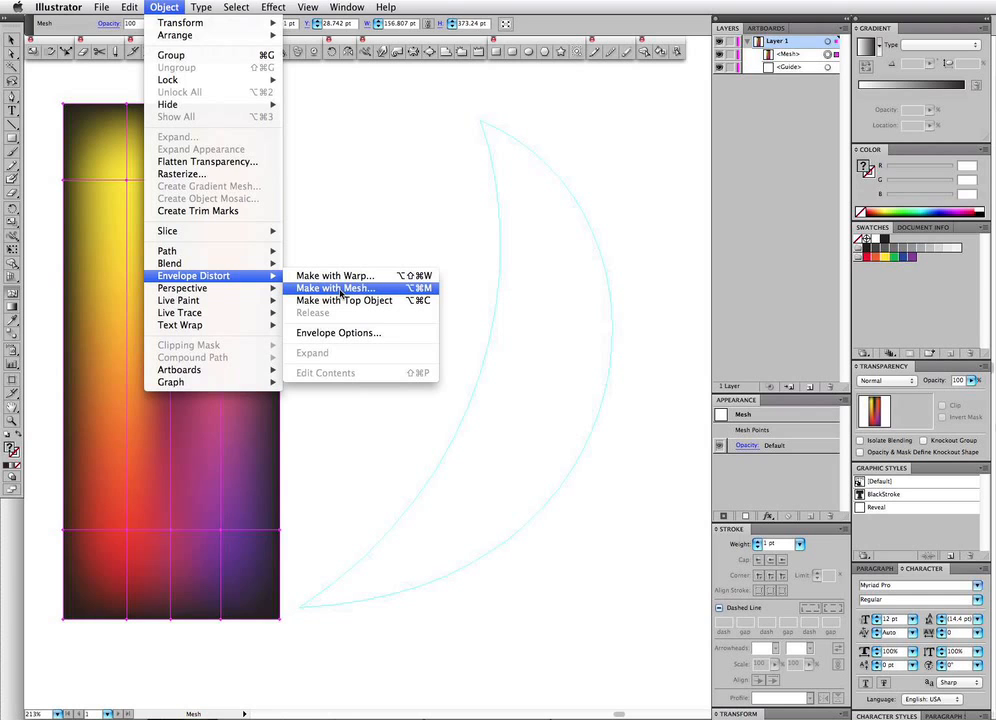
{"action": "left_click", "coordinate": [340, 290]}
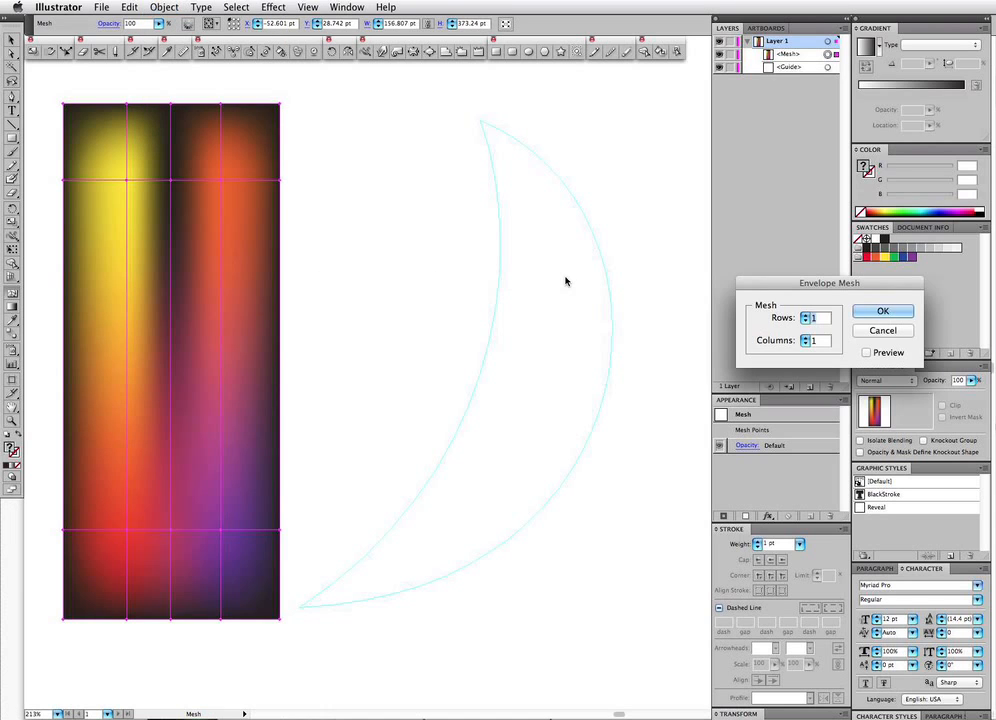
{"action": "left_click_drag", "start_coordinate": [832, 287], "coordinate": [561, 182]}
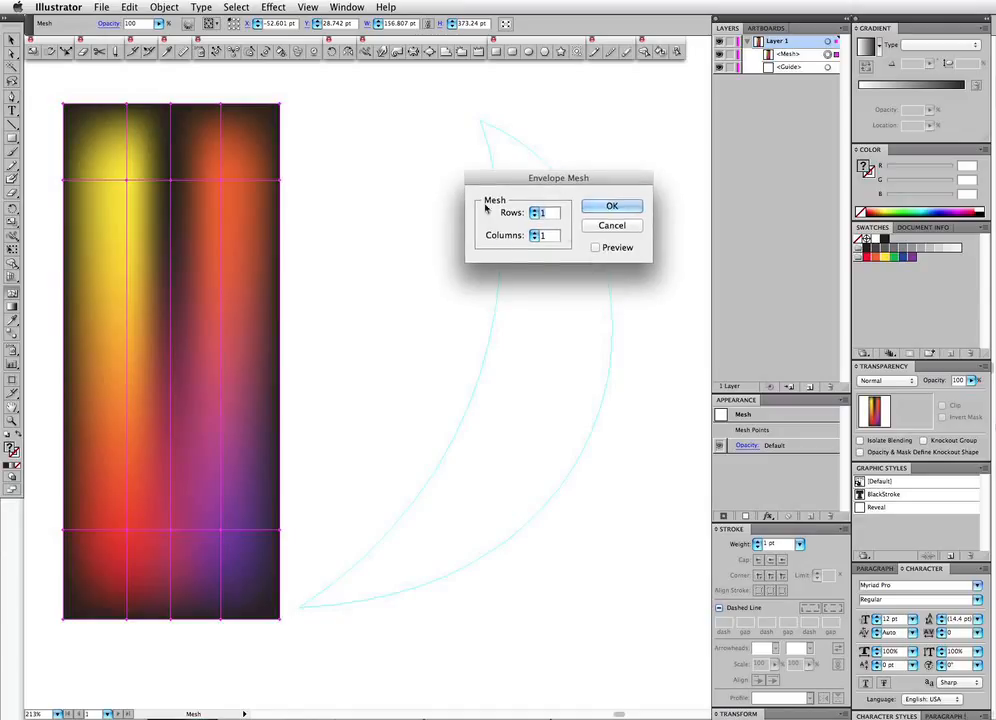
{"action": "left_click", "coordinate": [613, 208]}
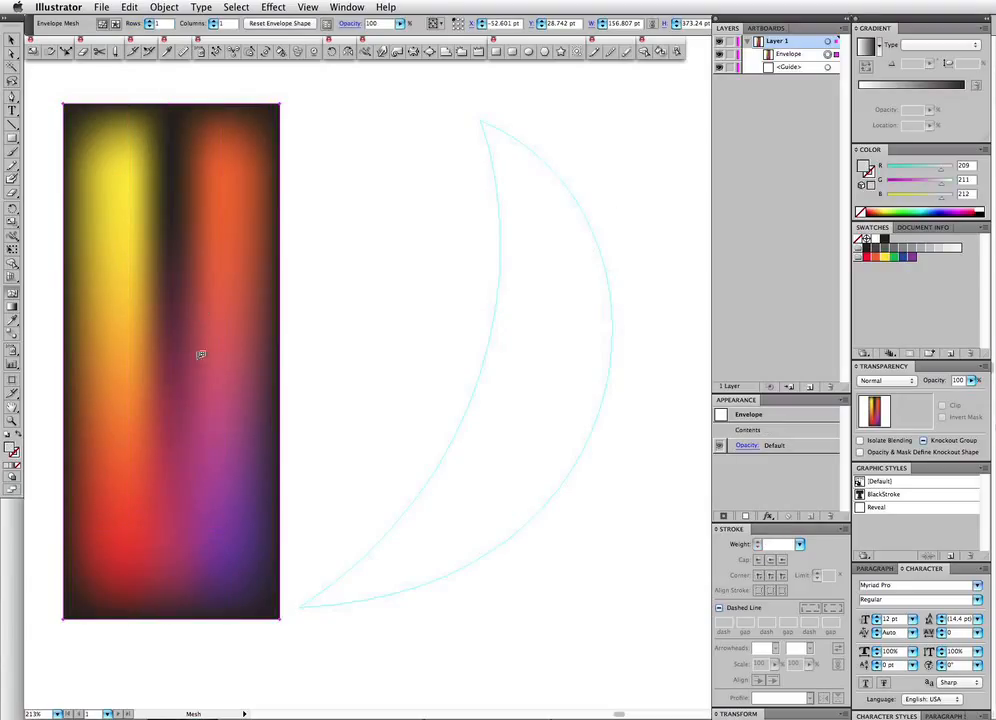
Move the envelope until it overlaps the guide's lower tip and select its two upper corner mesh points in turn.
{"action": "key", "text": "a"}
{"action": "left_click_drag", "start_coordinate": [200, 333], "coordinate": [279, 335]}
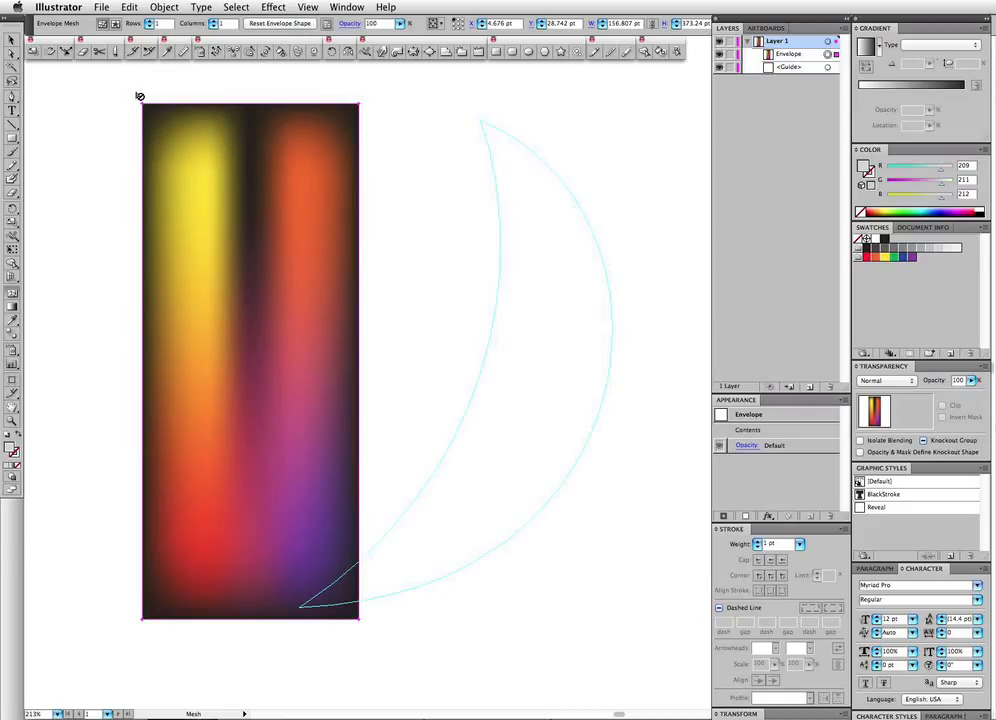
{"action": "key", "text": "a"}
{"action": "left_click_drag", "start_coordinate": [122, 94], "coordinate": [420, 148]}
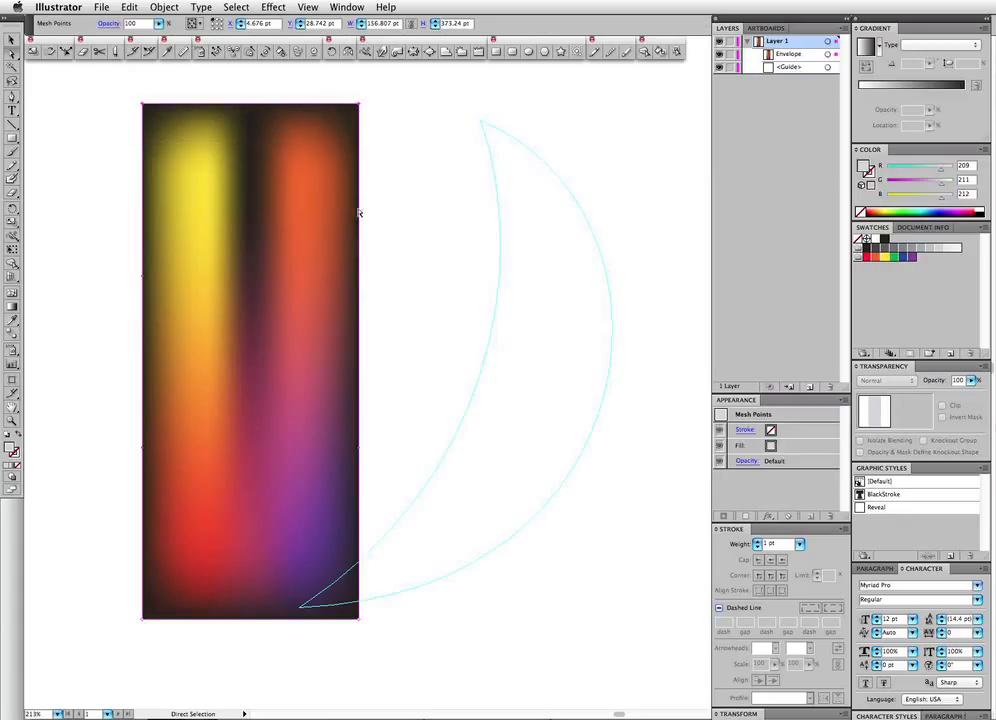
{"action": "left_click", "coordinate": [360, 105]}
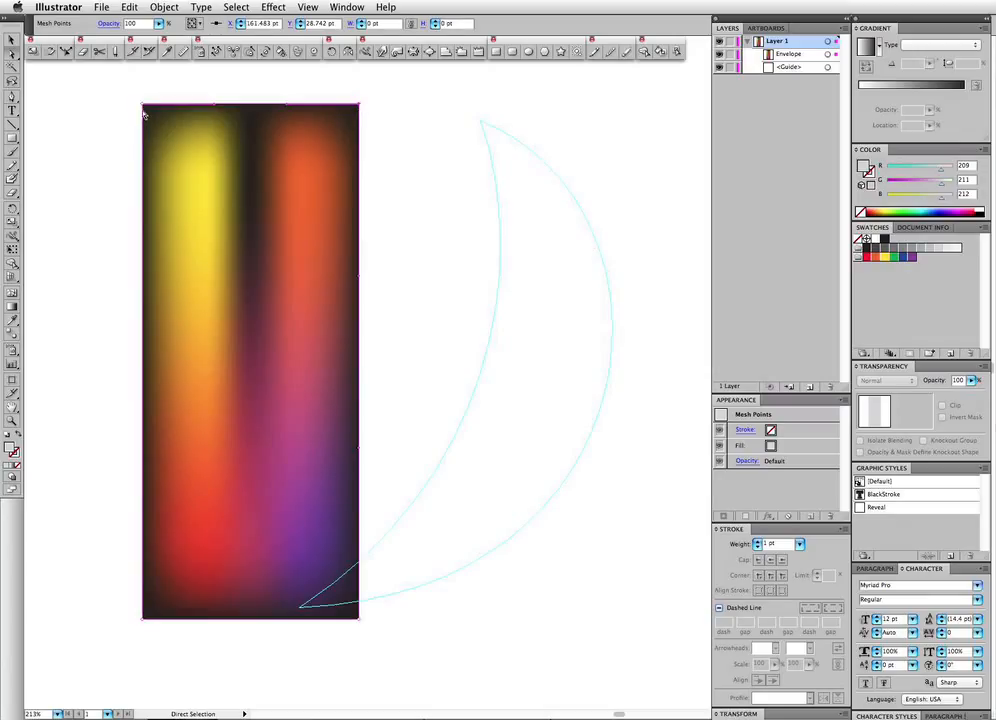
{"action": "left_click", "coordinate": [145, 107]}
Set both Anchors and Handles to the third, hollow display style in the Selection & Anchor Display preferences.
{"action": "key", "text": "super+k"}
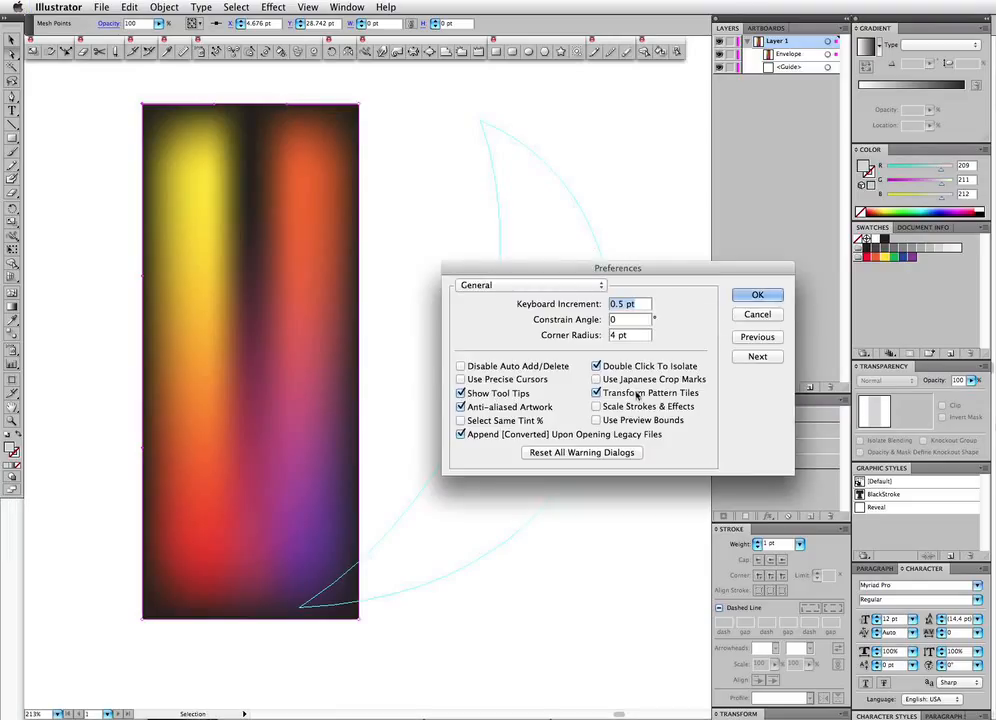
{"action": "left_click", "coordinate": [506, 291]}
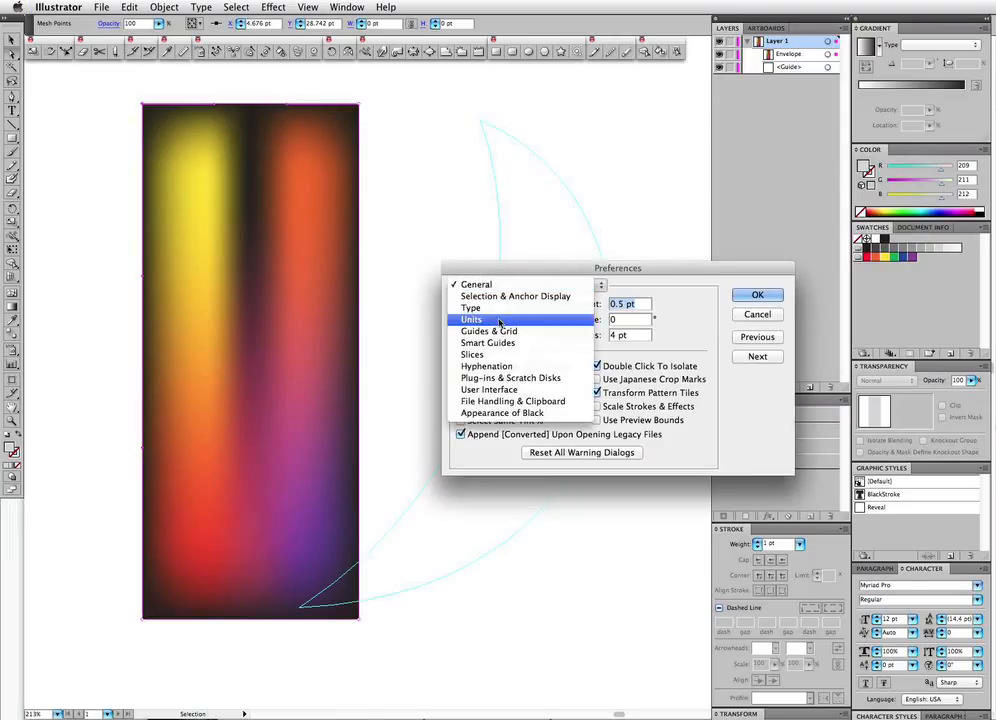
{"action": "left_click", "coordinate": [497, 331]}
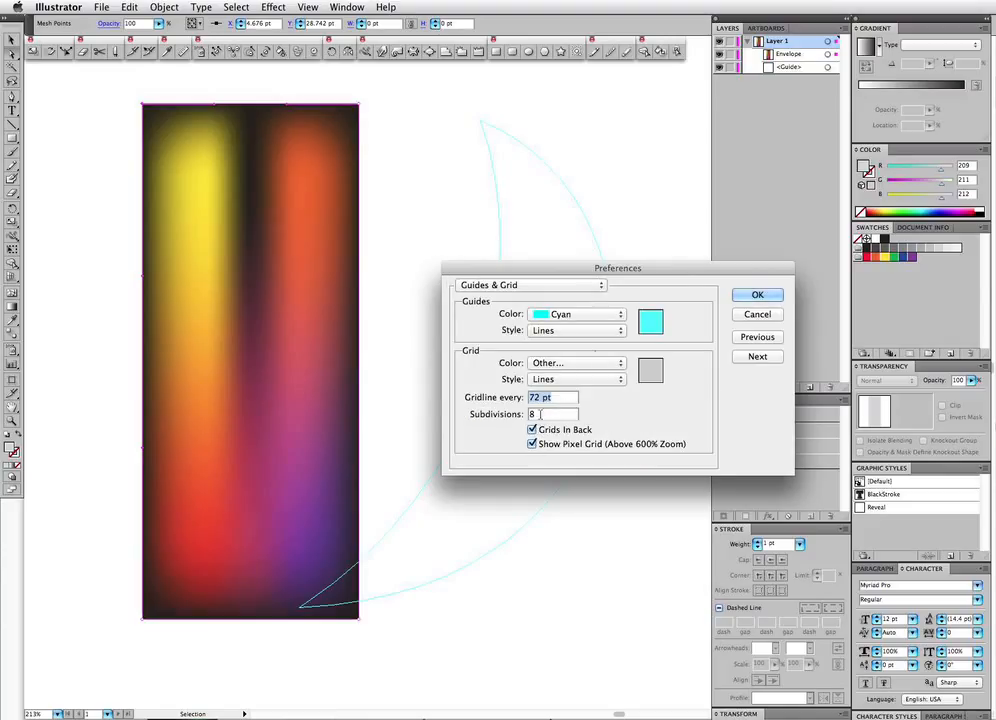
{"action": "left_click", "coordinate": [498, 285]}
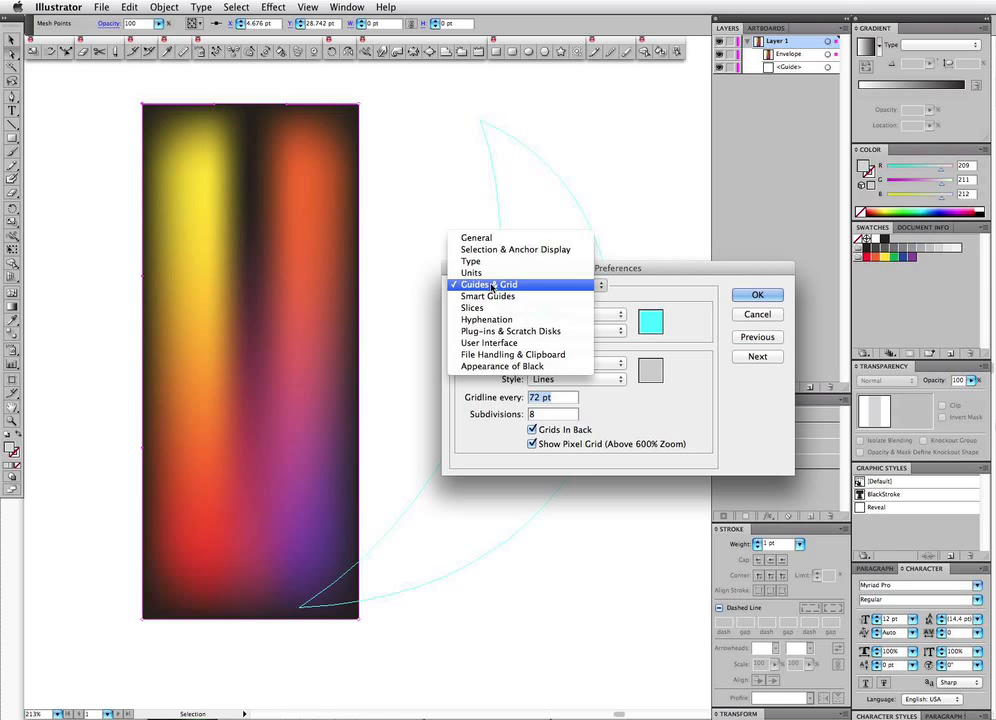
{"action": "left_click", "coordinate": [487, 254]}
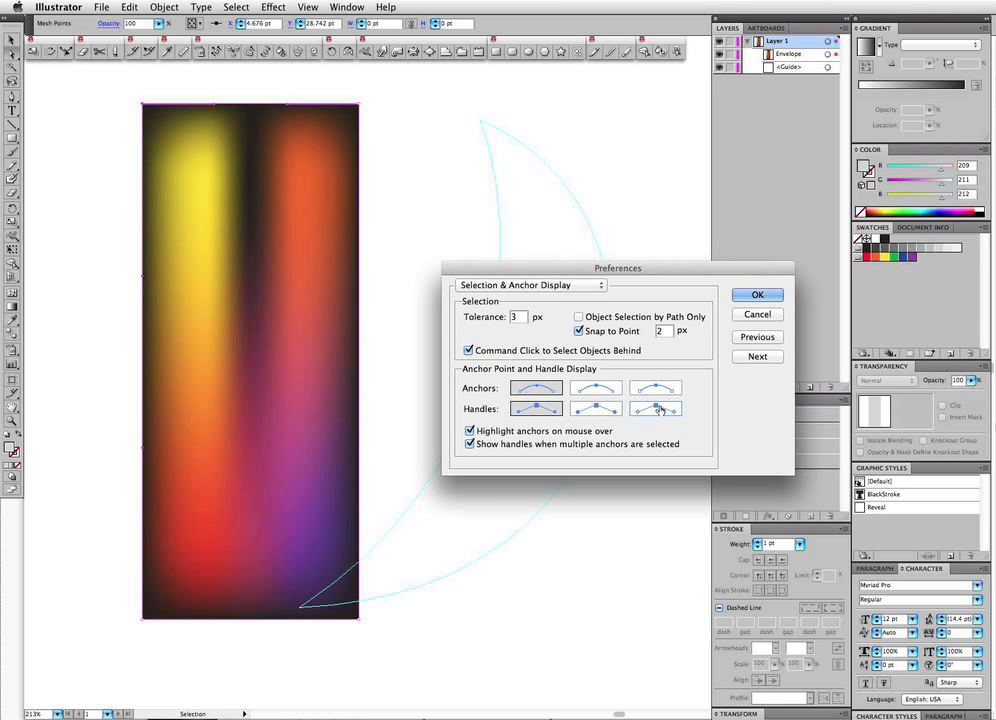
{"action": "left_click", "coordinate": [651, 410]}
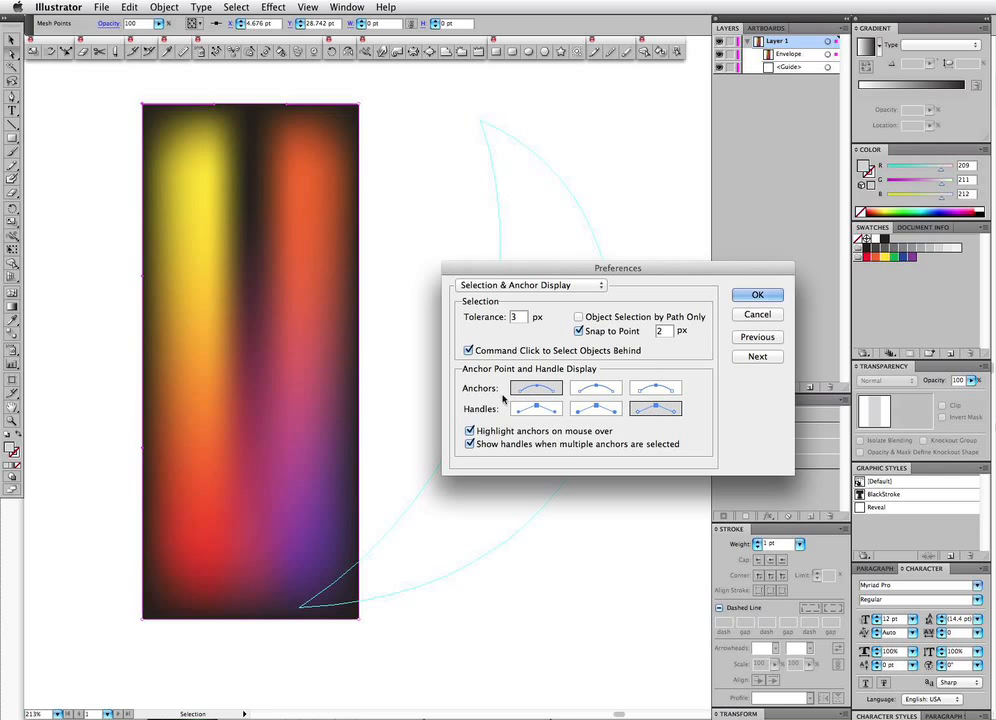
{"action": "left_click", "coordinate": [653, 390]}
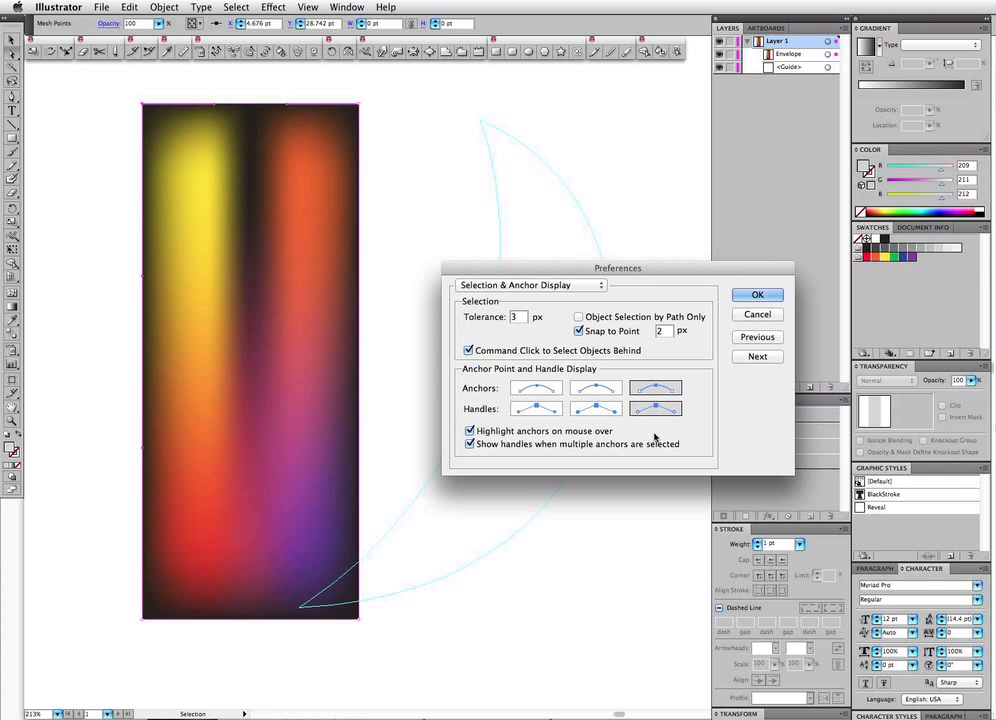
{"action": "left_click", "coordinate": [757, 294]}
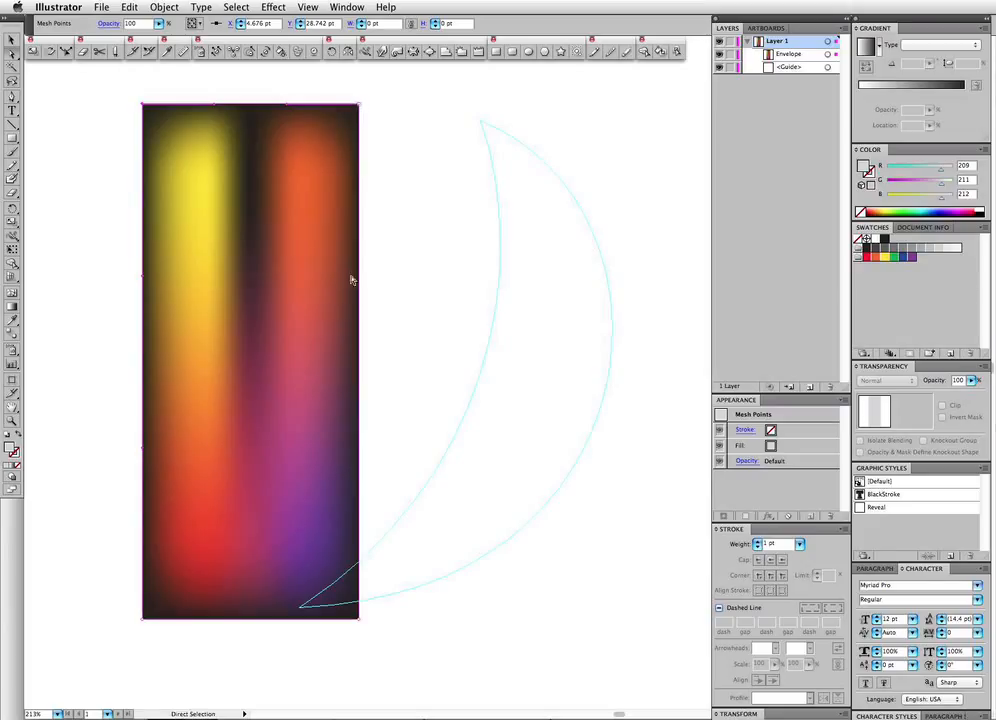
Try bending the envelope's right edge outward with the upper-right corner point's side handle, and undo the distortion.
{"action": "key", "text": "v"}
{"action": "left_click", "coordinate": [359, 105]}
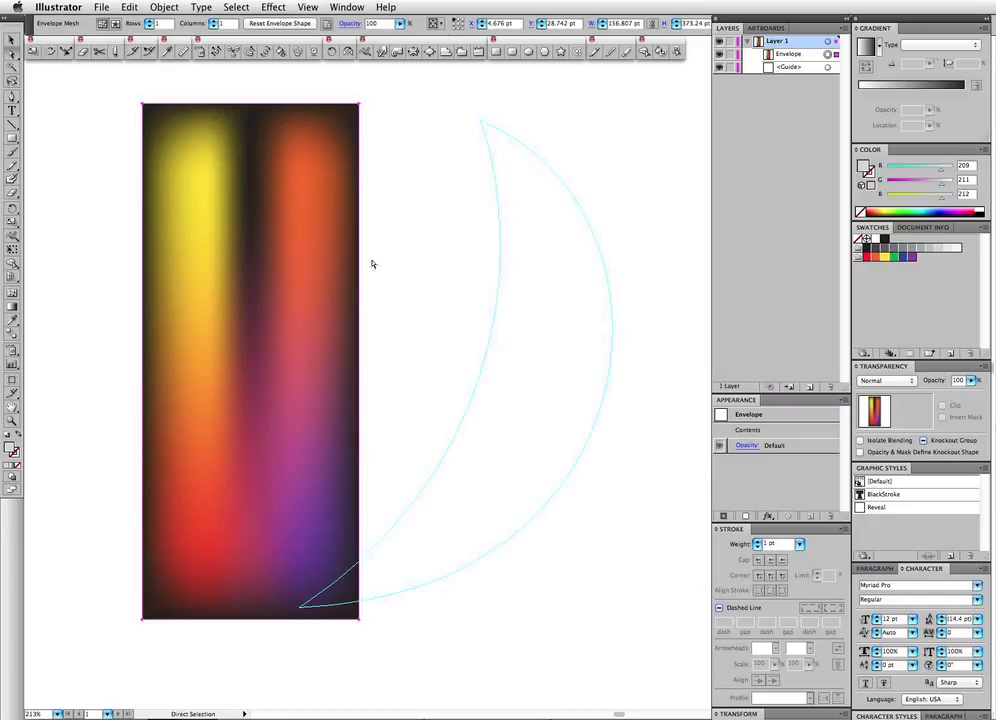
{"action": "key", "text": "a"}
{"action": "left_click", "coordinate": [361, 108]}
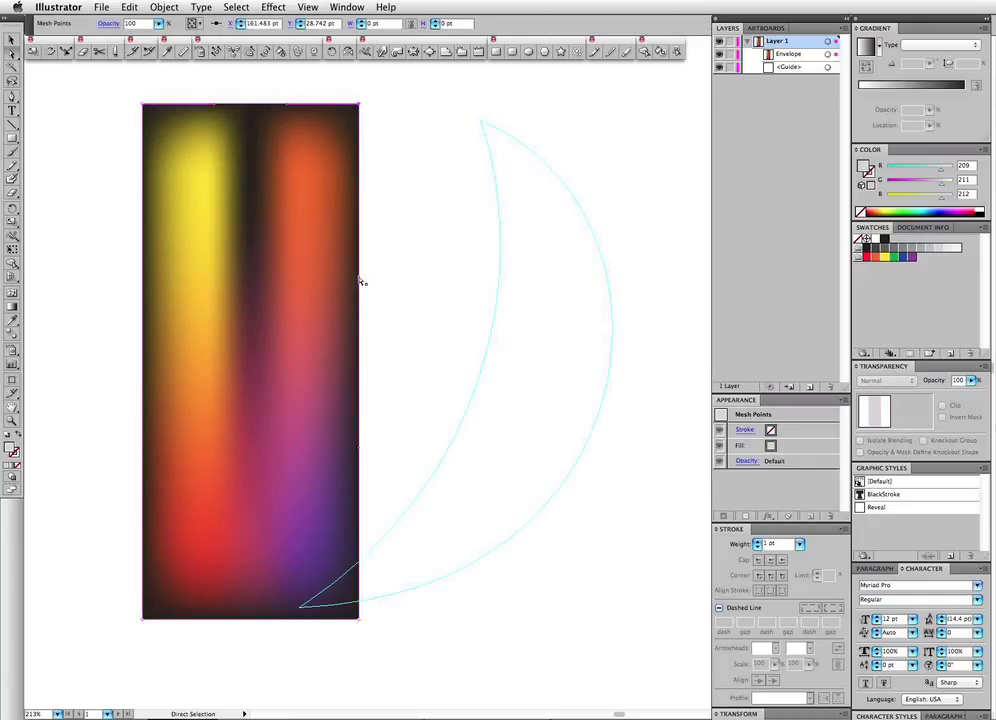
{"action": "left_click_drag", "start_coordinate": [360, 281], "coordinate": [497, 232]}
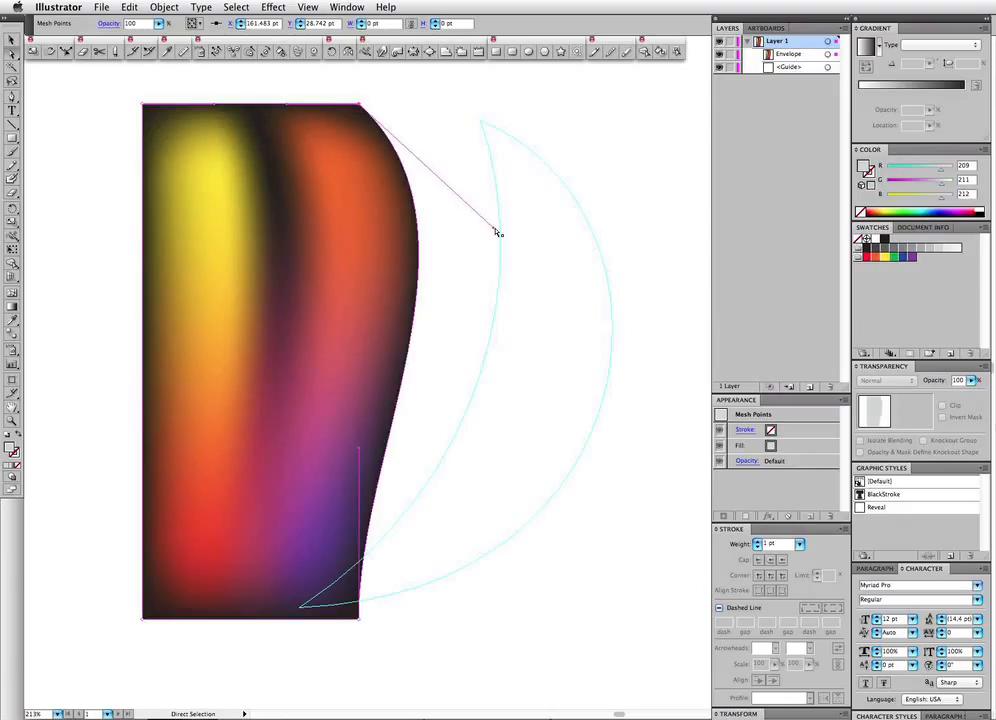
{"action": "key", "text": "super+a"}
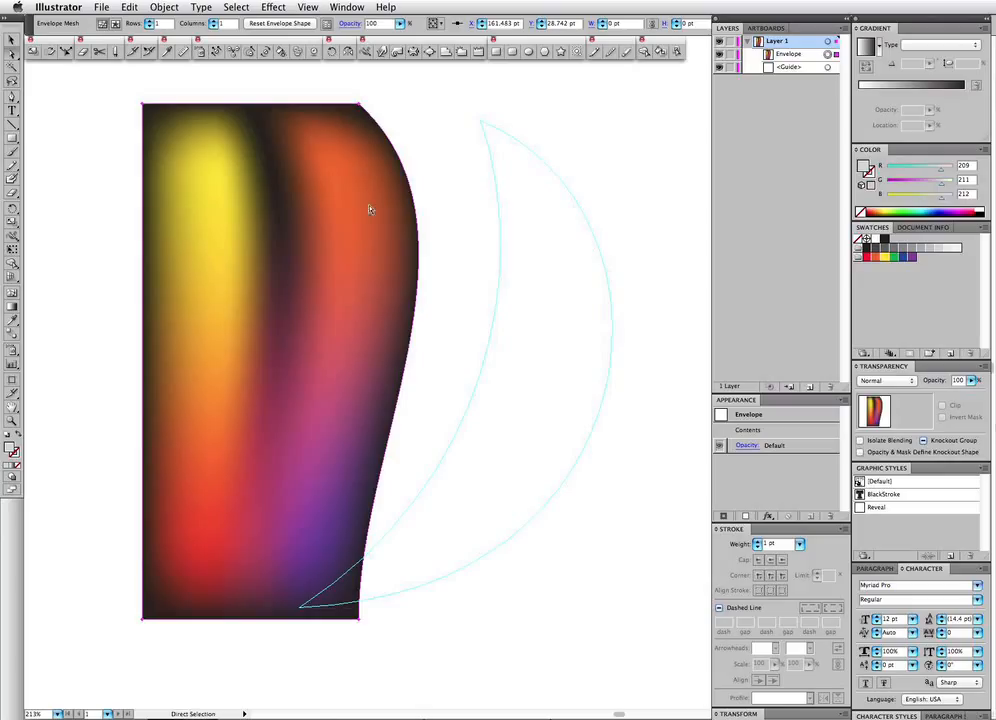
{"action": "key", "text": "v"}
{"action": "key", "text": "super+z"}
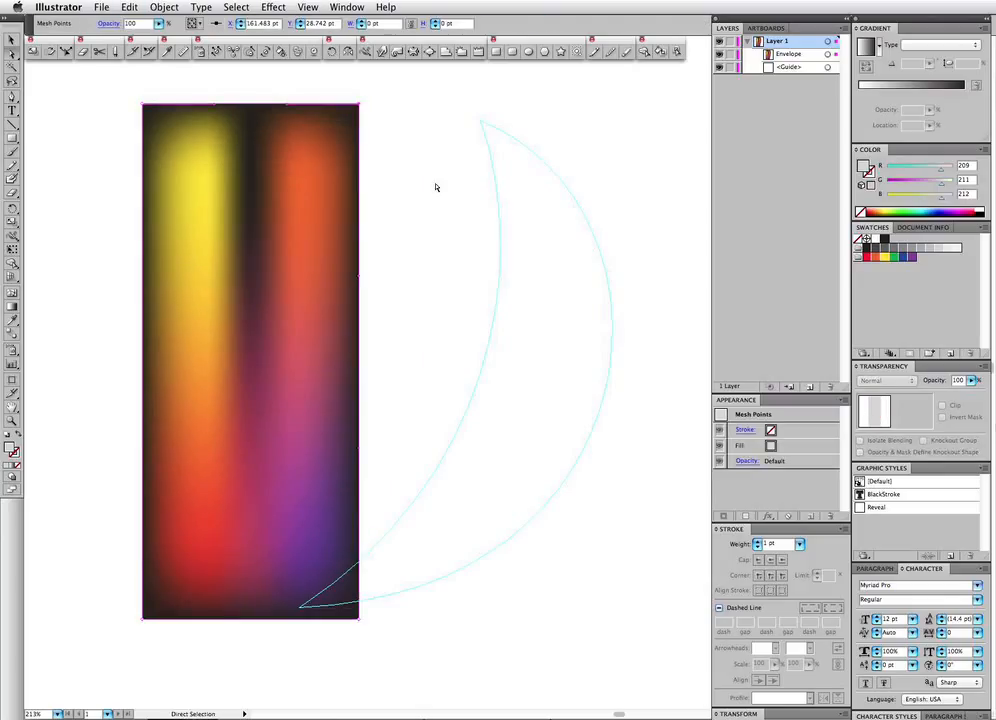
Move the envelope over the crescent guide and rotate it clockwise to follow the guide's slant using Free Transform.
{"action": "left_click_drag", "start_coordinate": [287, 193], "coordinate": [481, 209]}
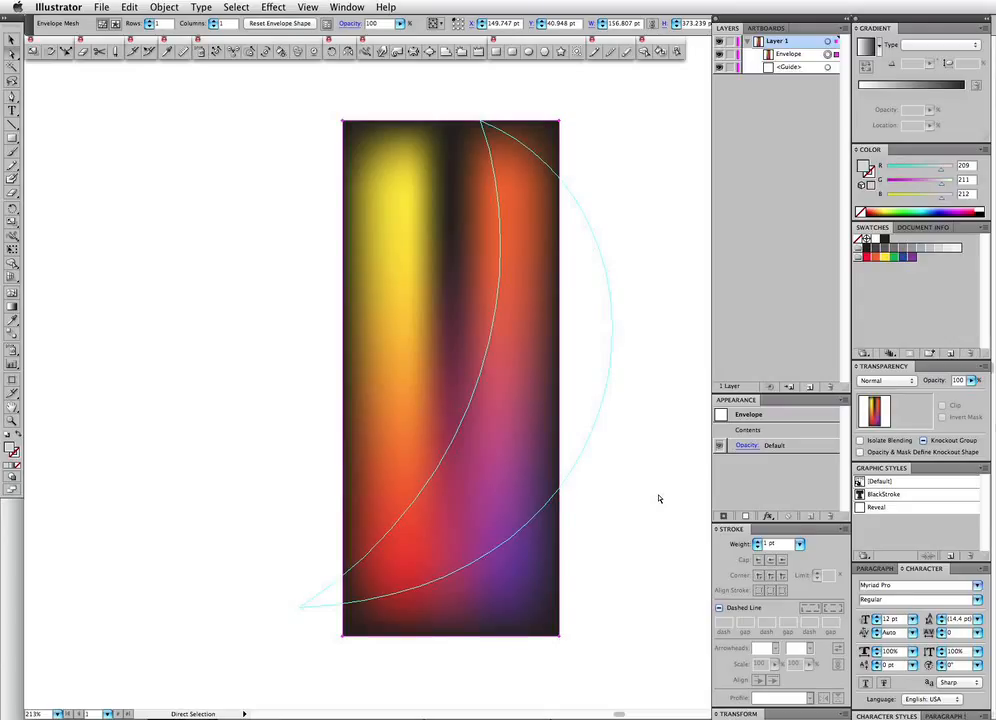
{"action": "key", "text": "e"}
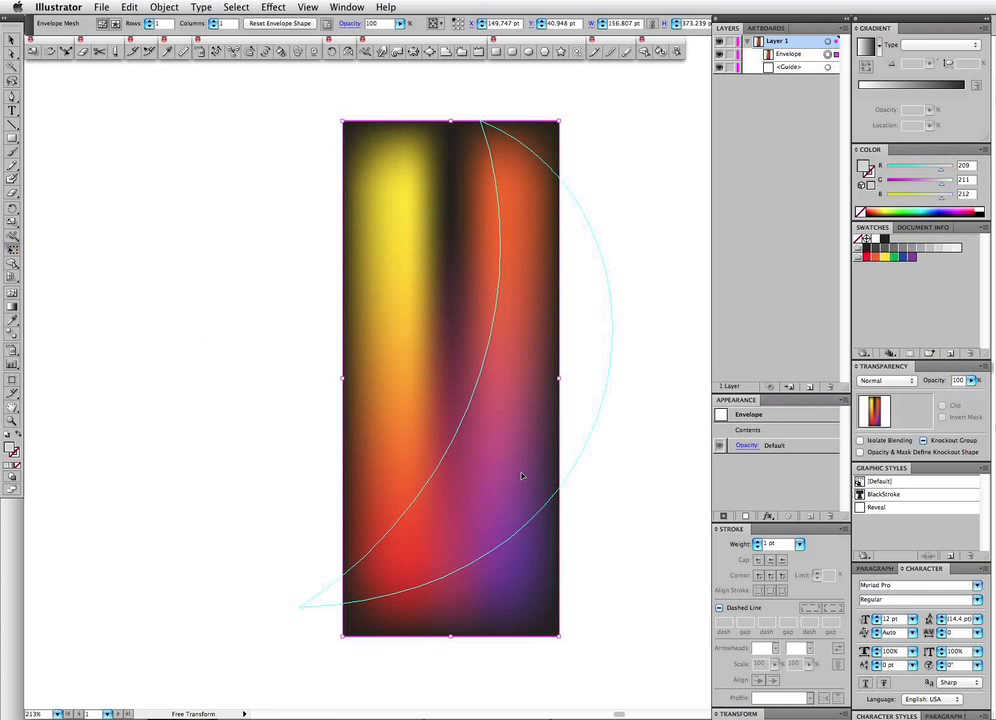
{"action": "left_click_drag", "start_coordinate": [652, 531], "coordinate": [578, 611]}
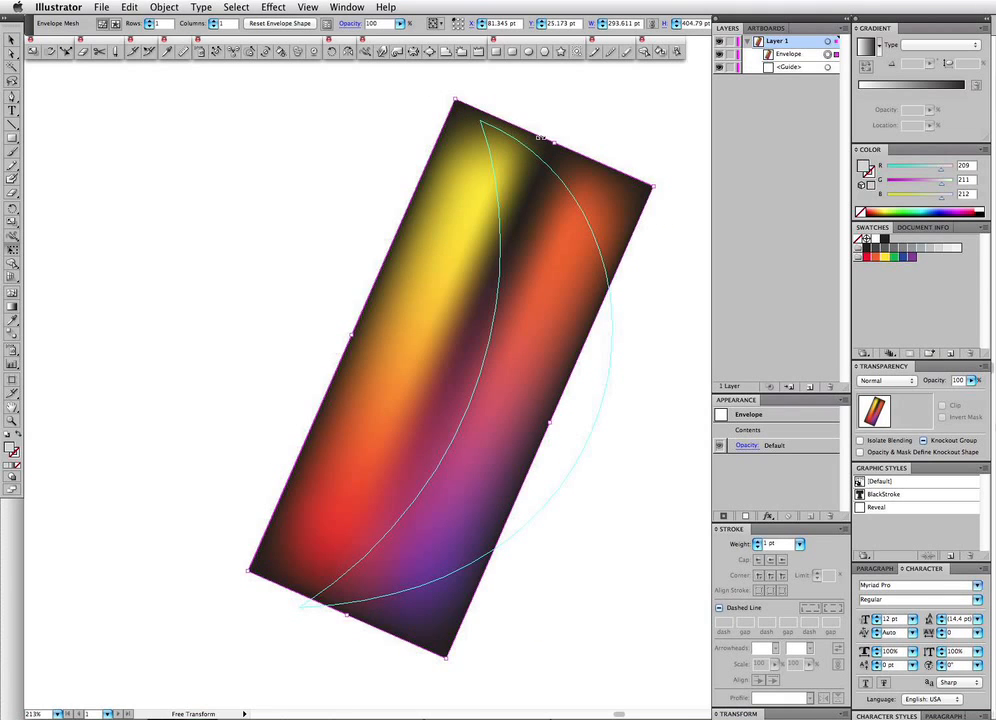
{"action": "left_click_drag", "start_coordinate": [516, 214], "coordinate": [519, 216]}
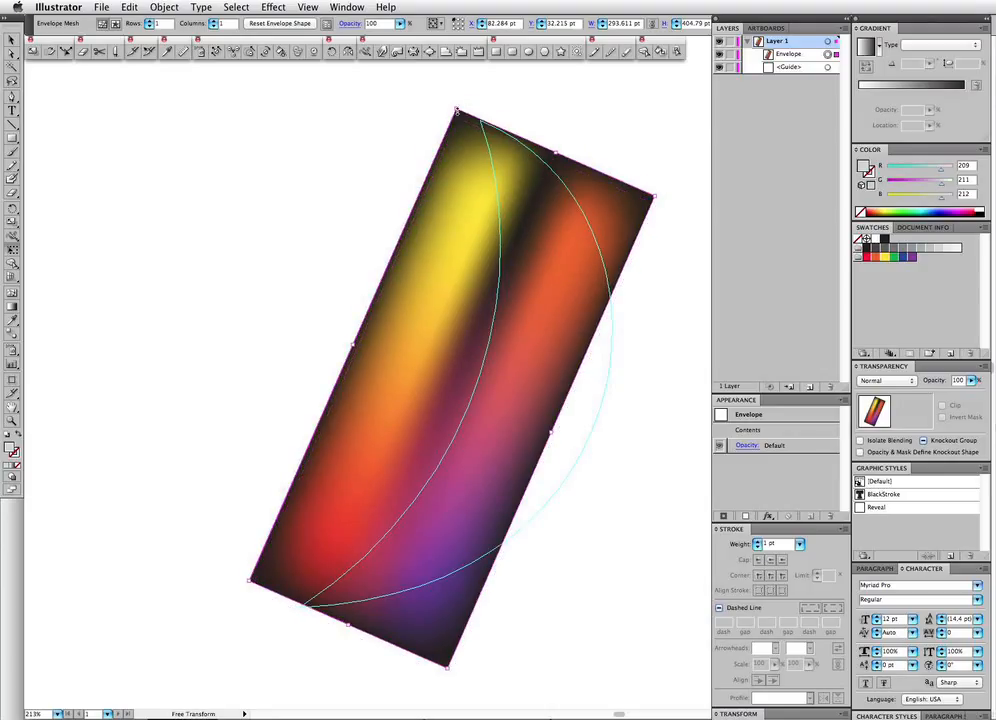
Place the envelope's upper-left corner point on the crescent's upper tip and retract its top-edge handle into the point.
{"action": "key", "text": "a"}
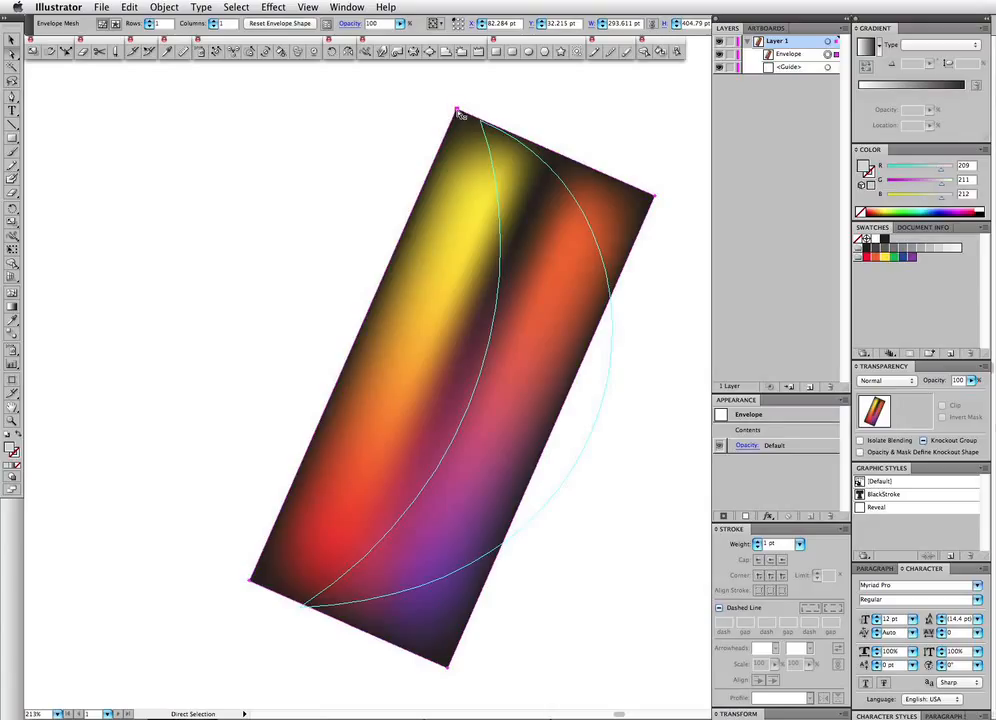
{"action": "left_click", "coordinate": [457, 113]}
{"action": "left_click_drag", "start_coordinate": [459, 114], "coordinate": [483, 127]}
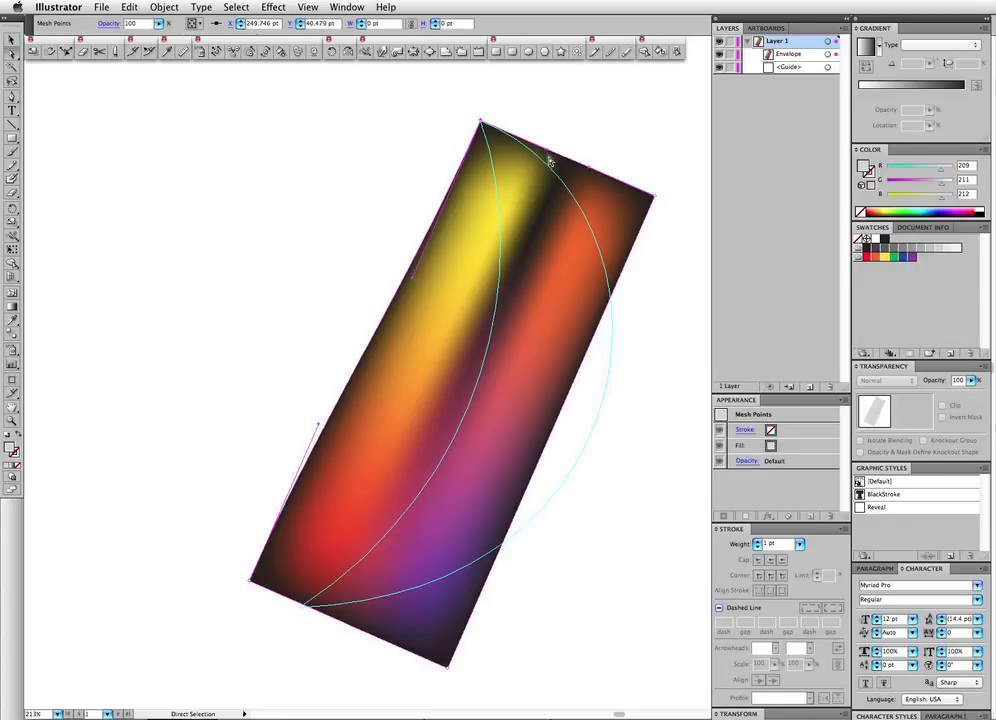
{"action": "left_click_drag", "start_coordinate": [547, 151], "coordinate": [482, 125]}
{"action": "left_click_drag", "start_coordinate": [483, 125], "coordinate": [482, 125]}
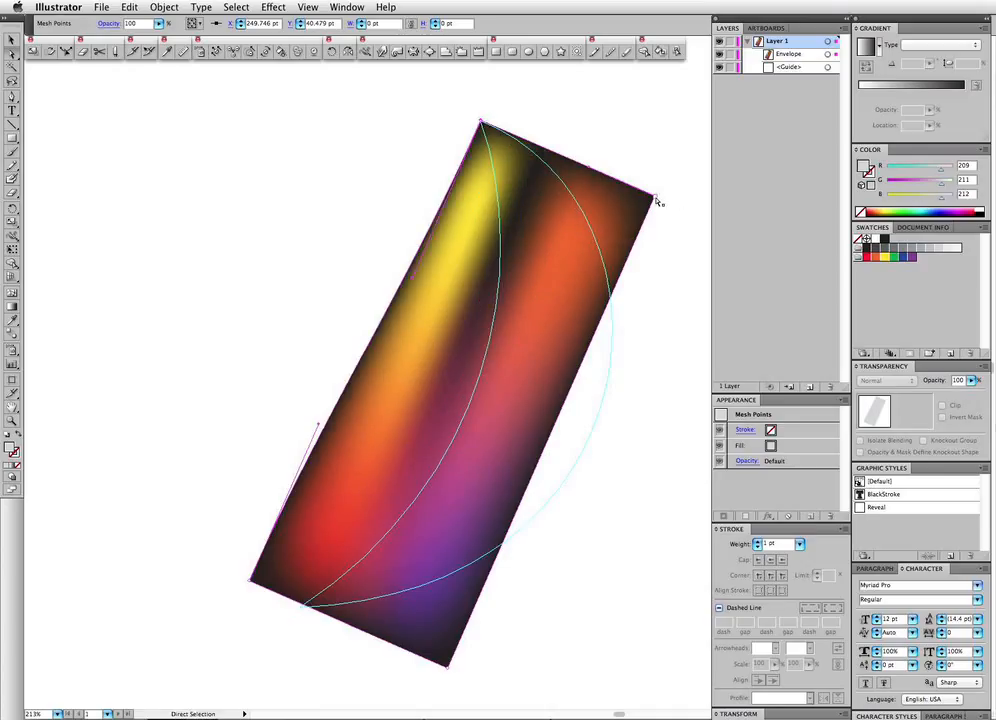
Shift the envelope's upper-right corner point slightly and retract its top-edge handle into the point.
{"action": "left_click_drag", "start_coordinate": [655, 198], "coordinate": [467, 125]}
{"action": "left_click_drag", "start_coordinate": [583, 141], "coordinate": [650, 181]}
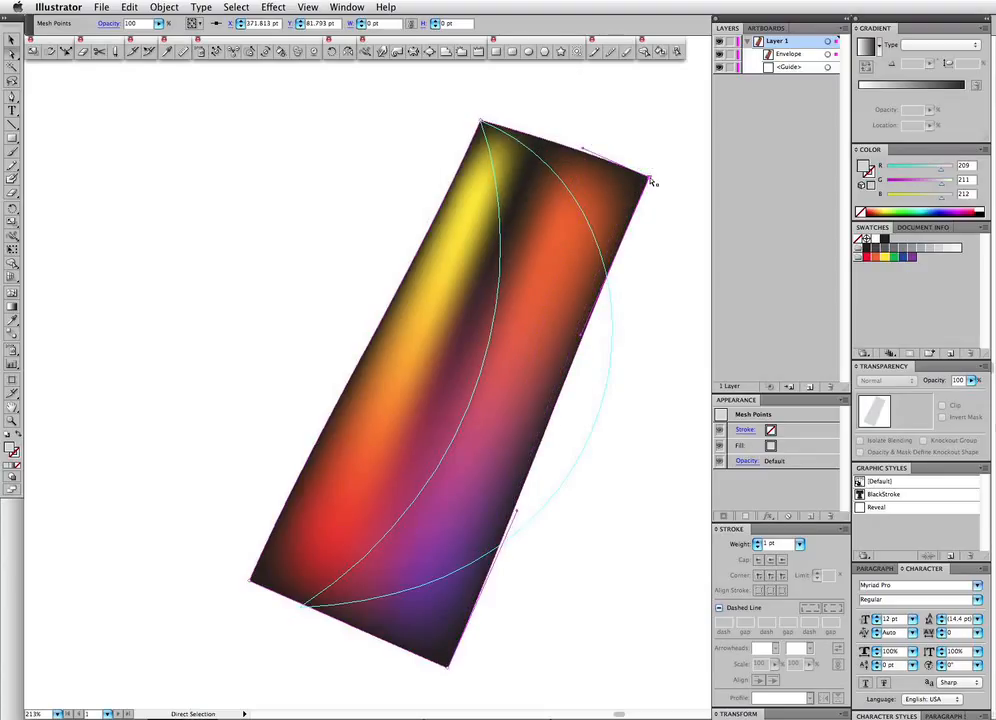
{"action": "left_click_drag", "start_coordinate": [584, 150], "coordinate": [653, 182]}
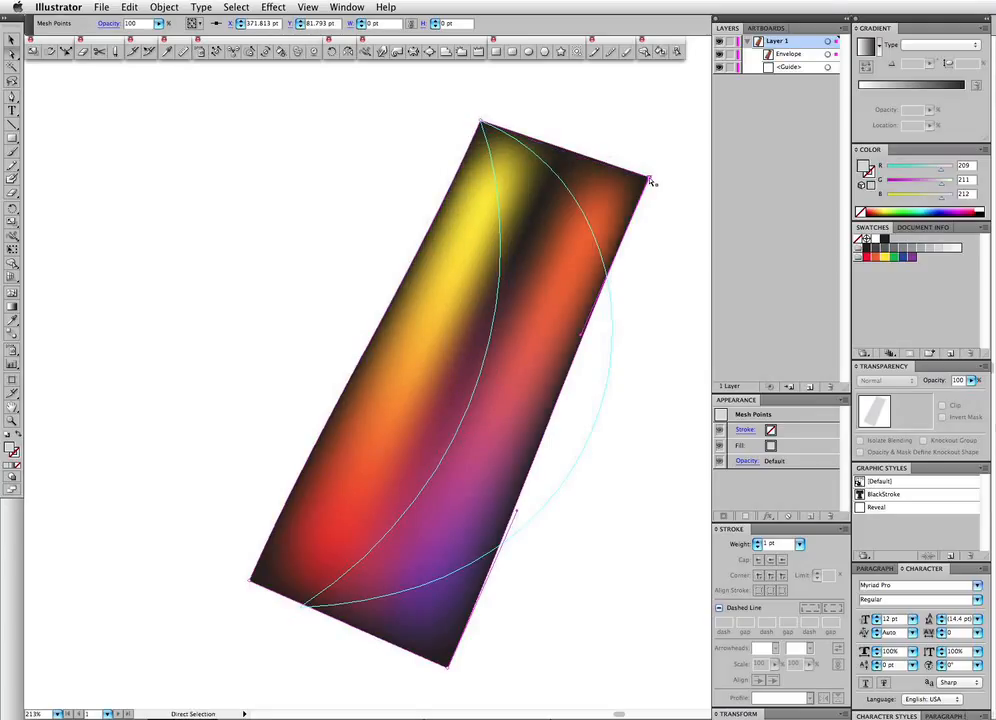
{"action": "key", "text": "super+z"}
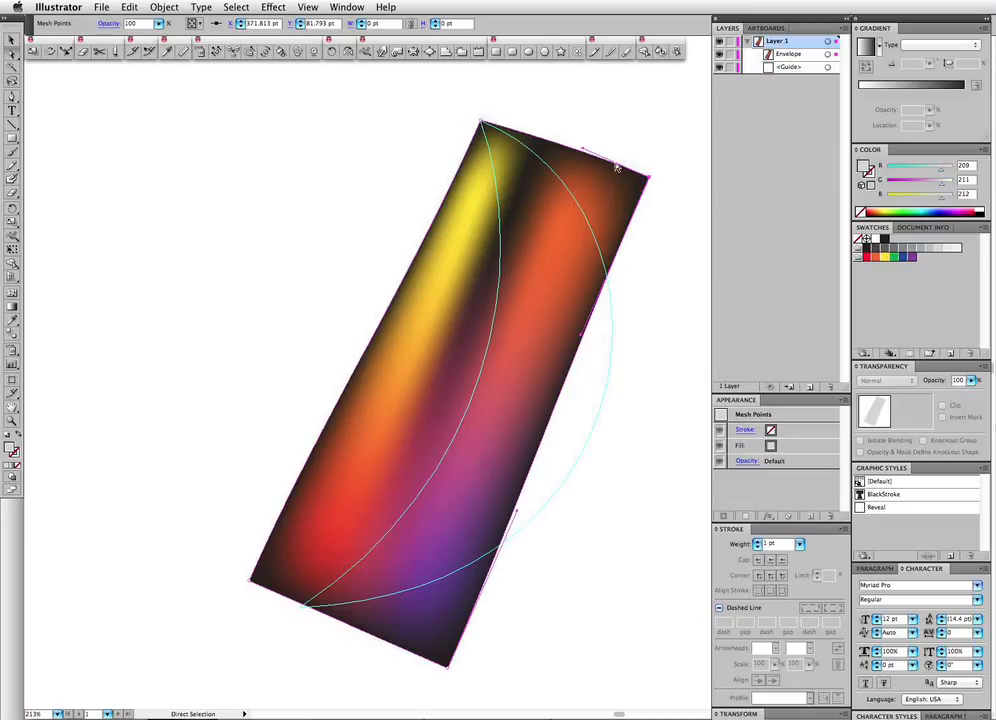
{"action": "left_click_drag", "start_coordinate": [585, 152], "coordinate": [650, 180]}
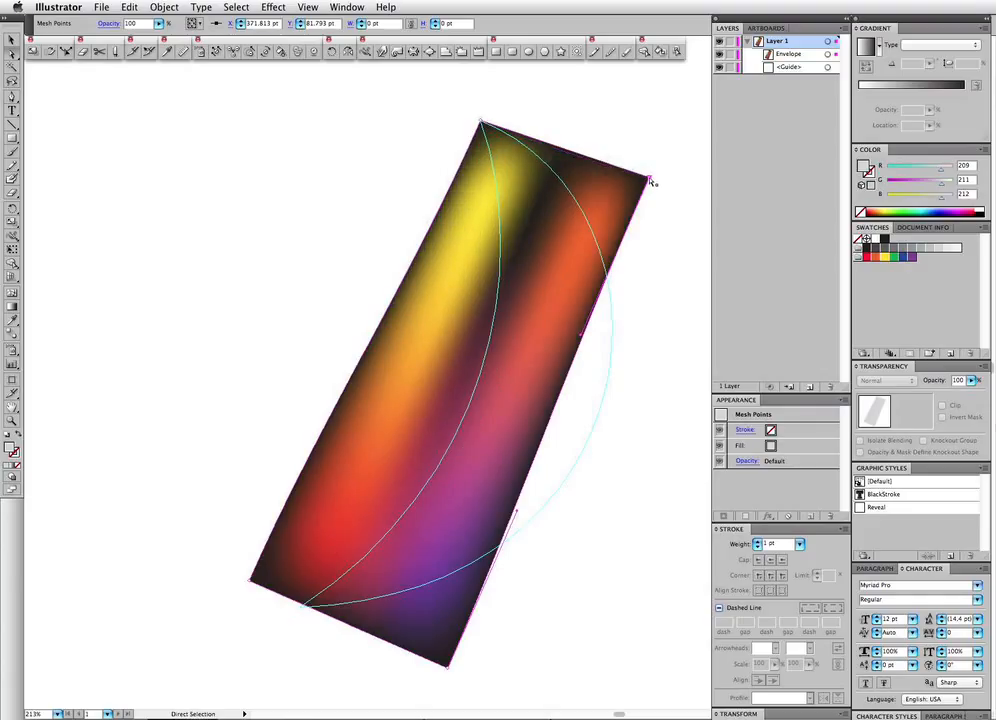
Place the upper-right corner point on the crescent's upper tip and extend its side handle to bow the right edge toward the guide's outer curve.
{"action": "left_click_drag", "start_coordinate": [560, 158], "coordinate": [480, 125]}
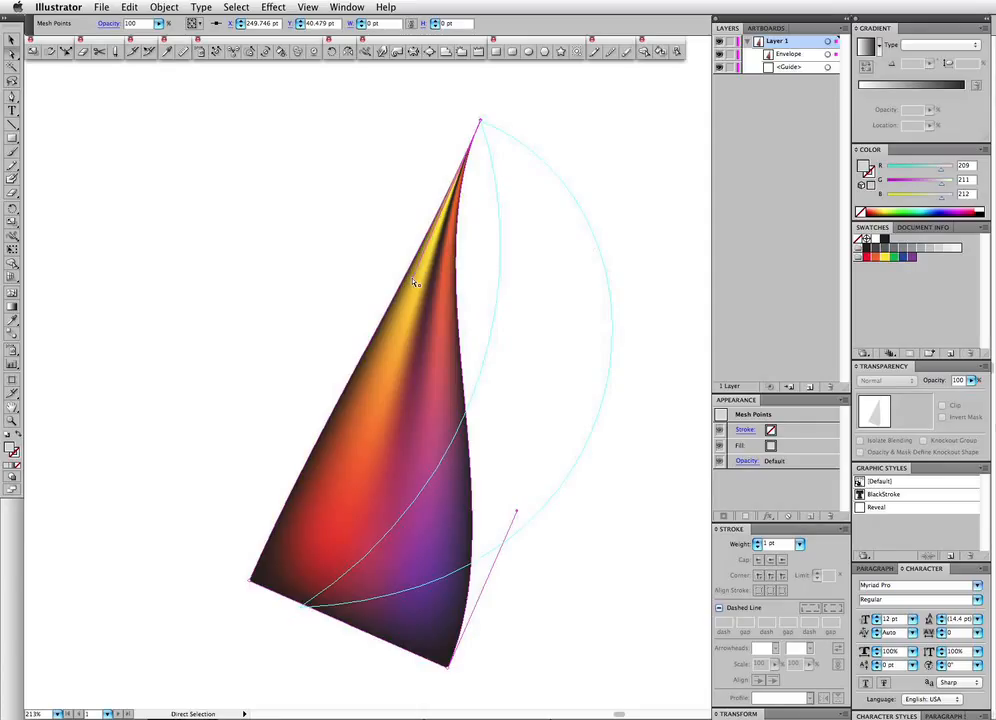
{"action": "left_click_drag", "start_coordinate": [412, 281], "coordinate": [725, 231]}
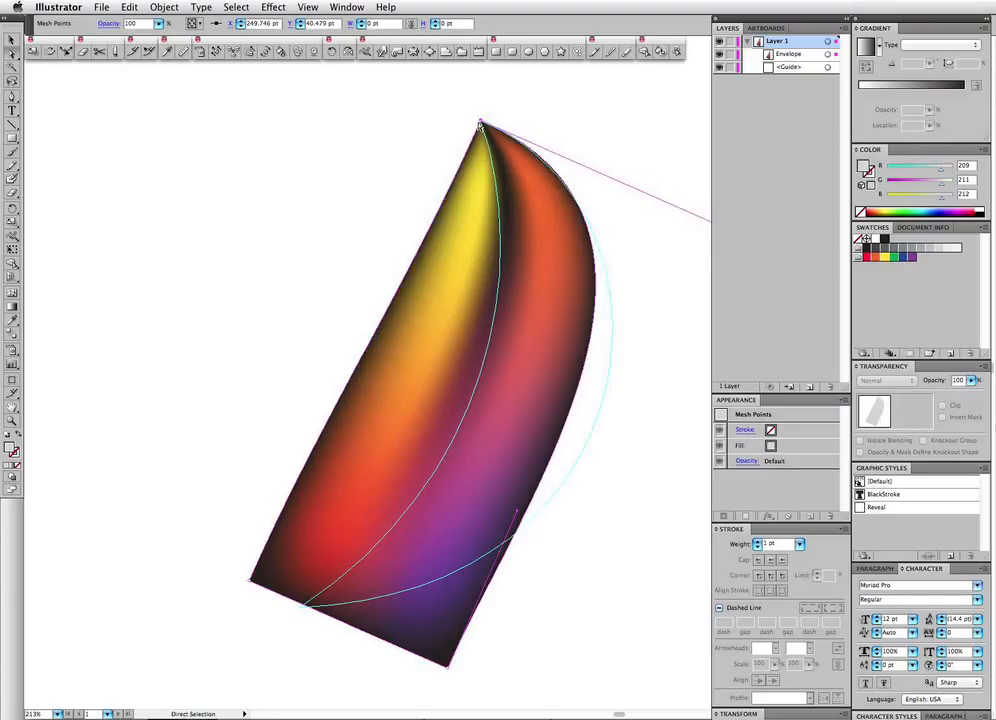
Pull the upper handle of the envelope's left edge inward so the edge bends toward the crescent guide's inner curve.
{"action": "left_click", "coordinate": [482, 123]}
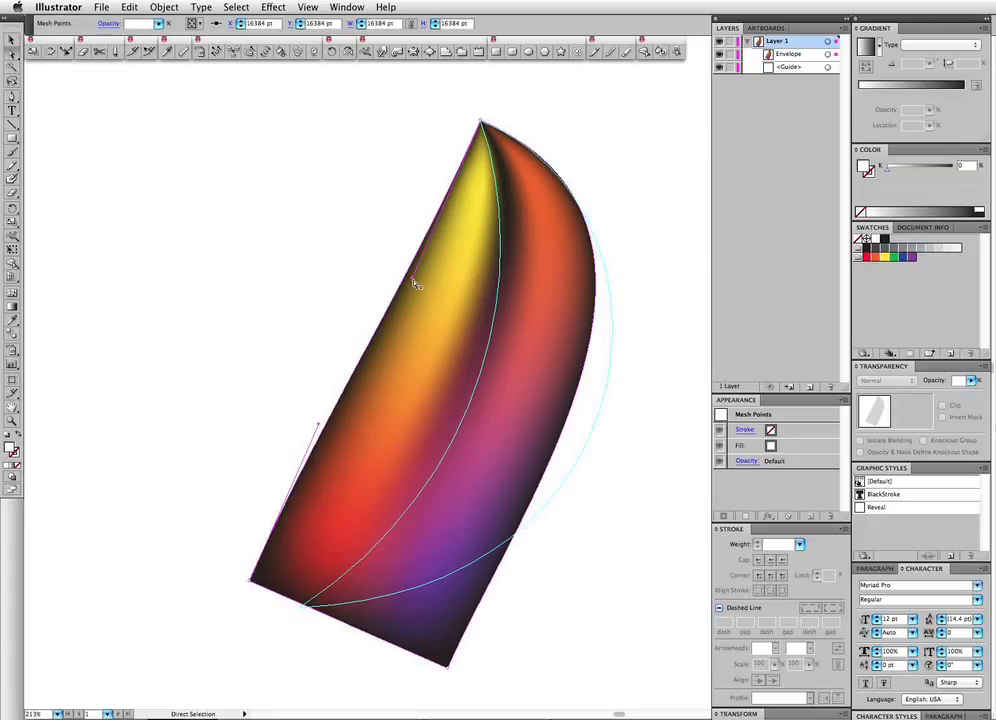
{"action": "left_click", "coordinate": [424, 210]}
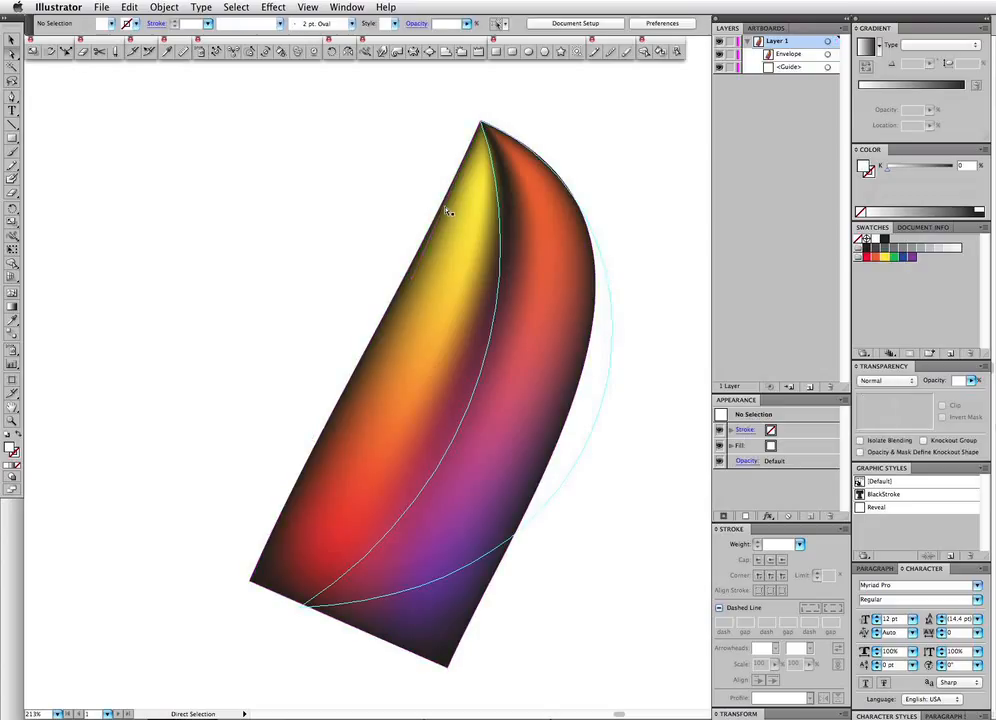
{"action": "left_click", "coordinate": [445, 199]}
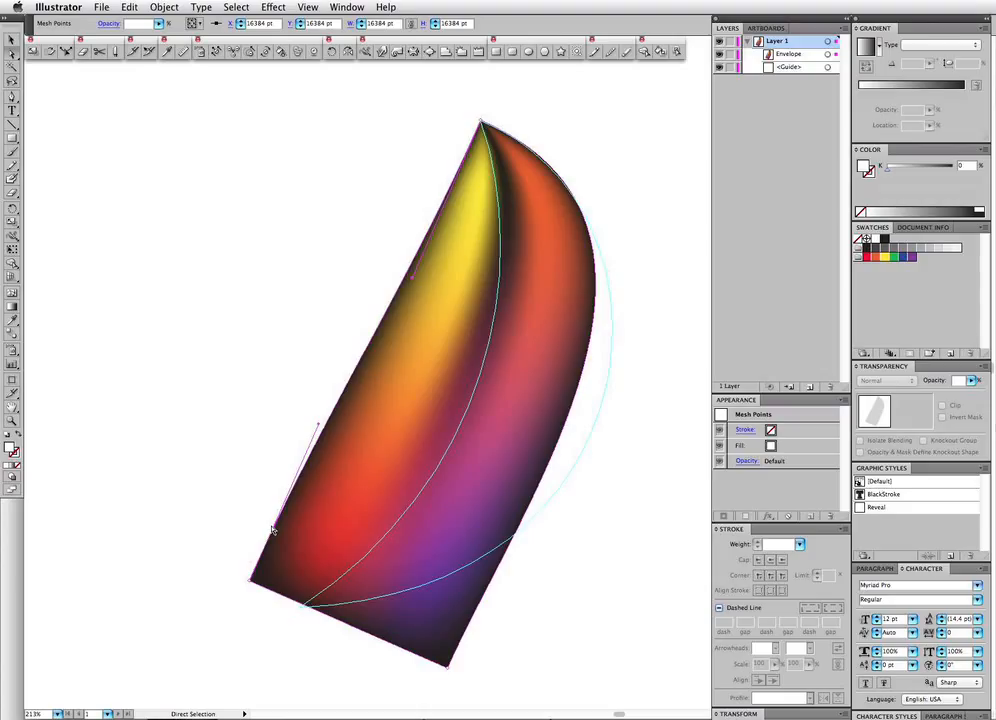
{"action": "left_click_drag", "start_coordinate": [418, 283], "coordinate": [548, 319]}
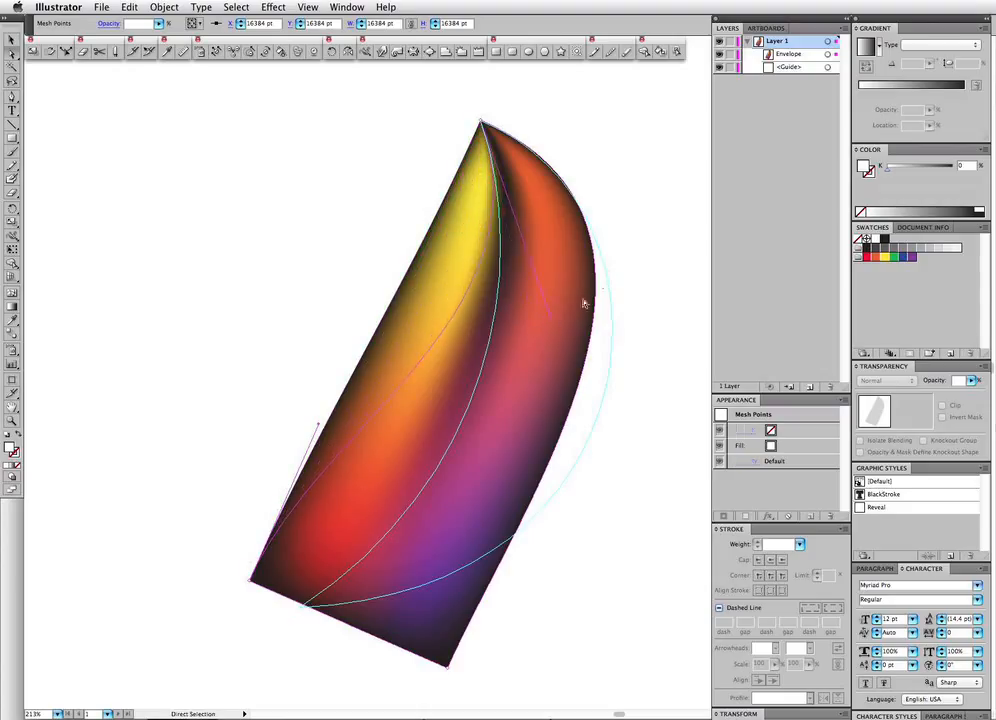
{"action": "left_click", "coordinate": [814, 57]}
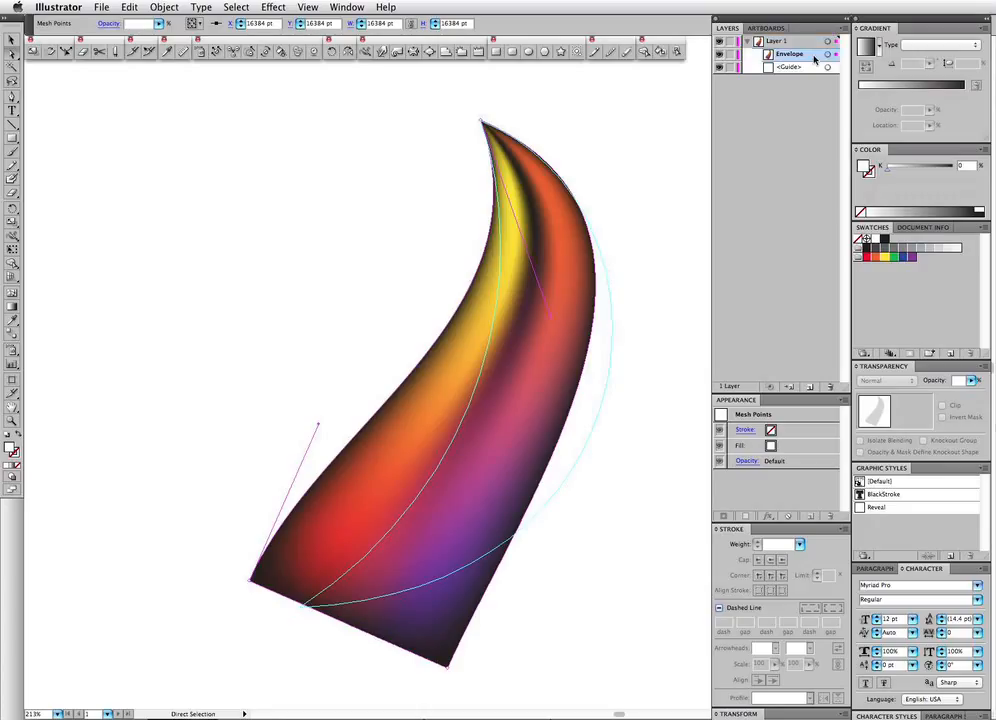
{"action": "double_click", "coordinate": [814, 57]}
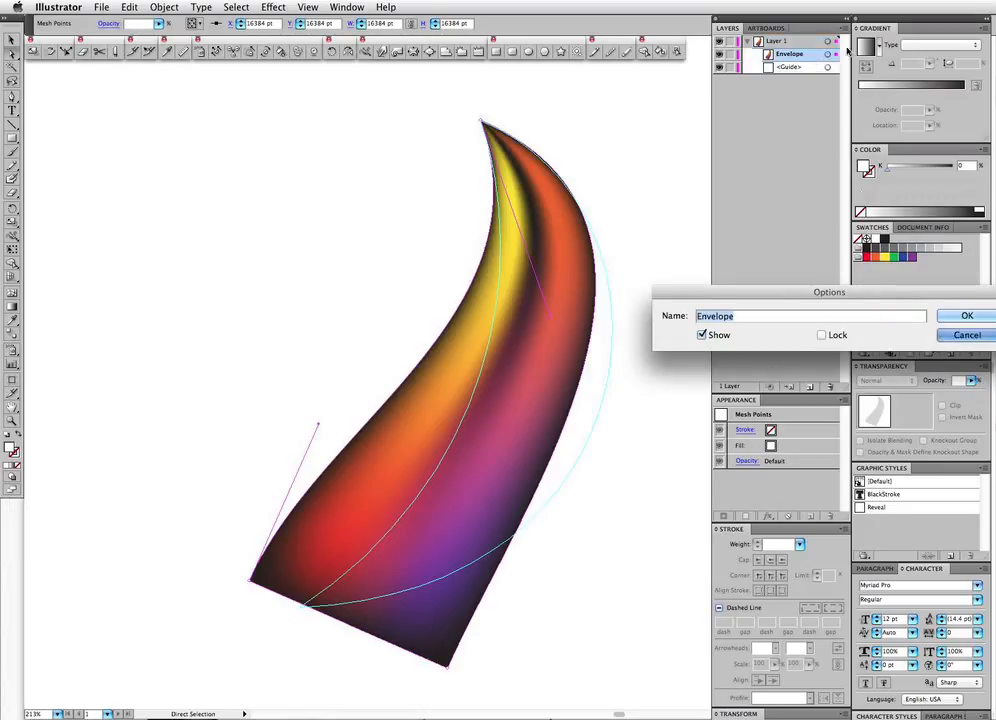
{"action": "left_click", "coordinate": [966, 338]}
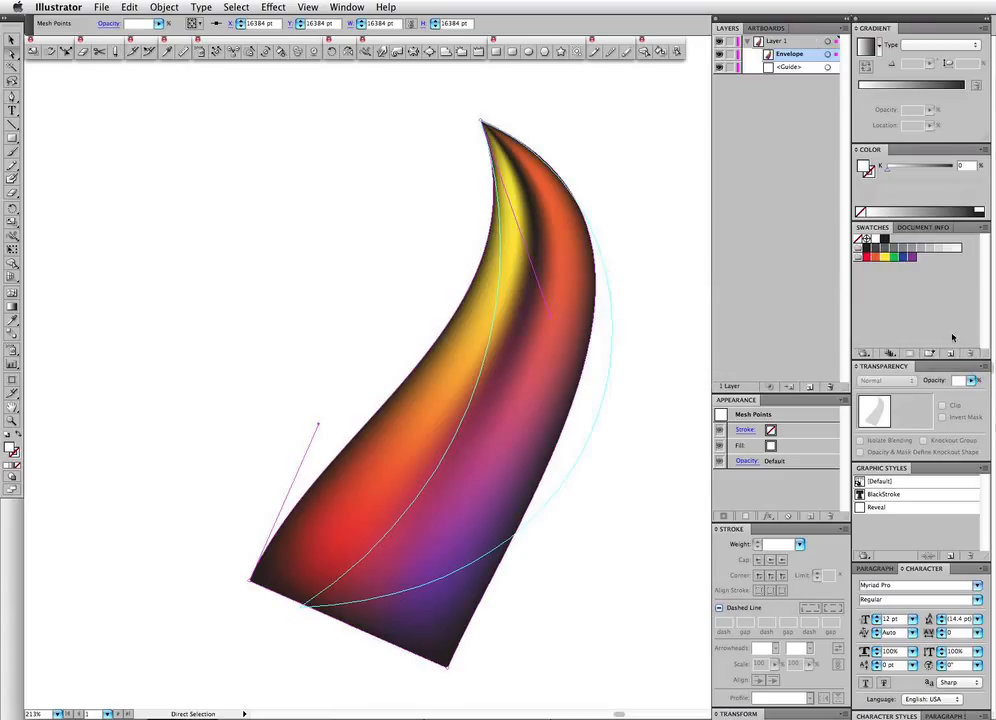
Change the colour of Layer 1 to Green in its layer options.
{"action": "left_click", "coordinate": [806, 42]}
{"action": "double_click", "coordinate": [806, 42]}
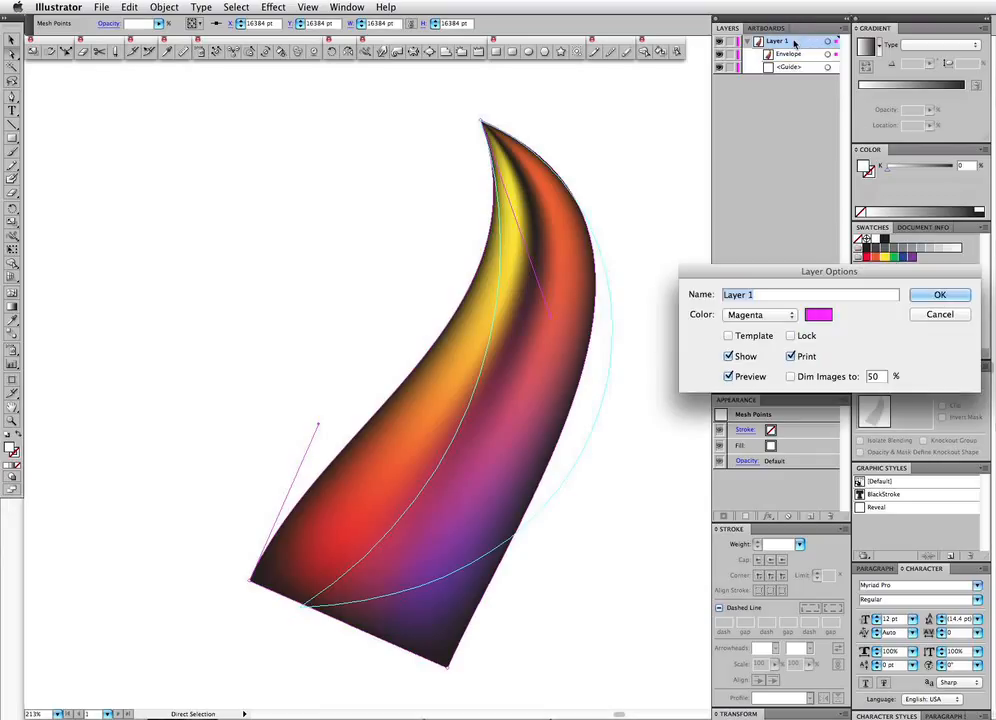
{"action": "left_click", "coordinate": [758, 321]}
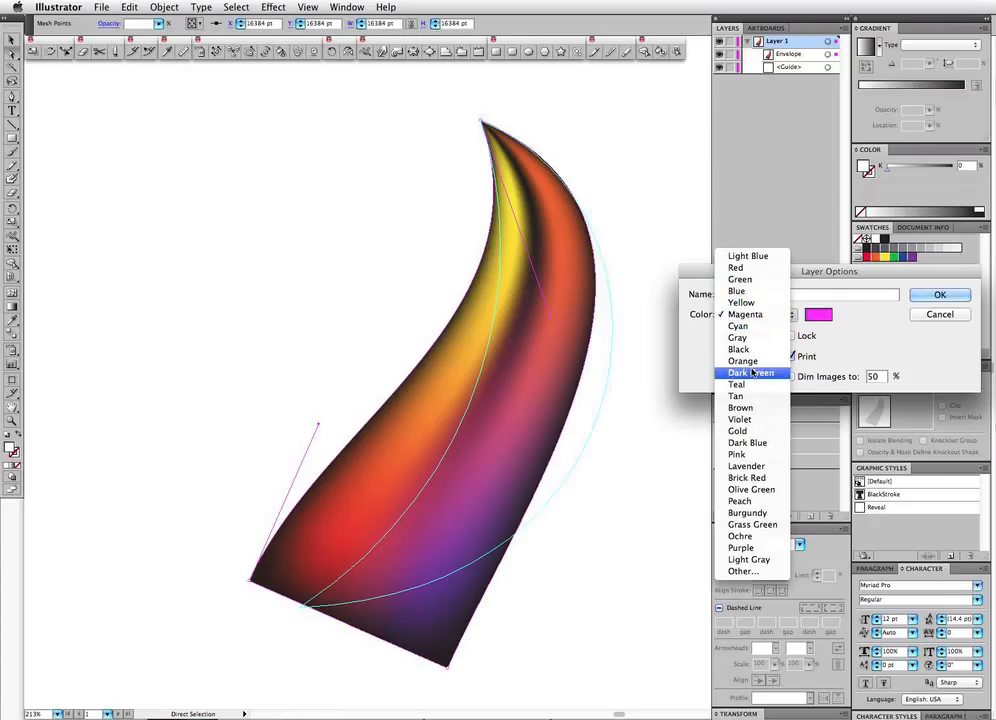
{"action": "left_click", "coordinate": [737, 280]}
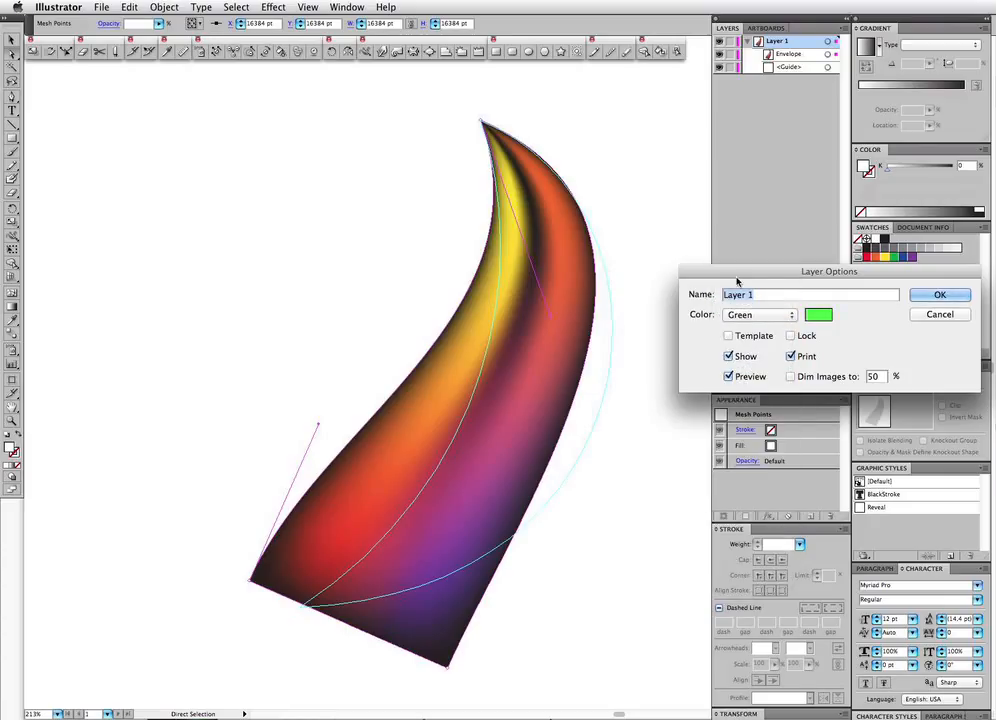
{"action": "left_click", "coordinate": [938, 296]}
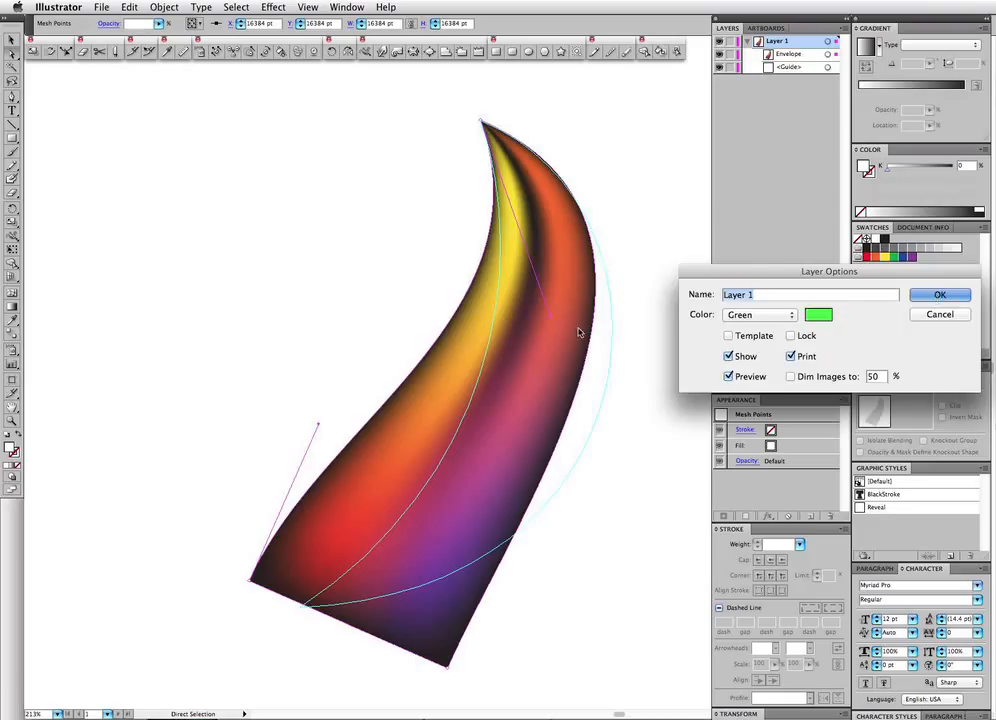
Place the envelope's lower-left corner point on the crescent's lower tip and adjust the left edge's handles to follow the guide's inner curve.
{"action": "left_click_drag", "start_coordinate": [543, 316], "coordinate": [561, 321]}
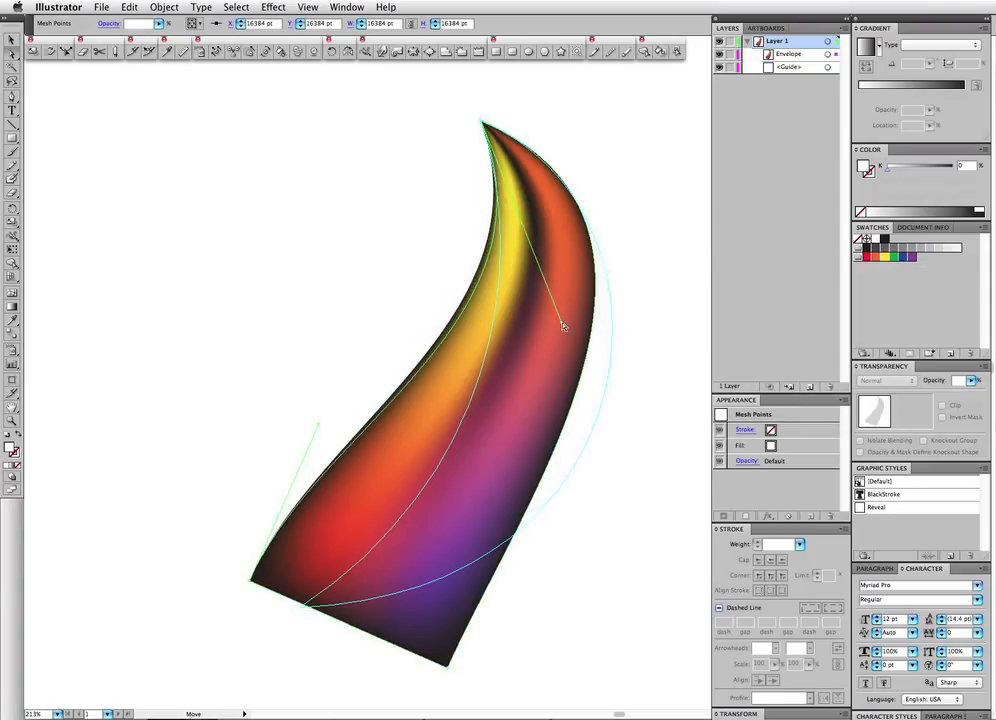
{"action": "left_click", "coordinate": [250, 582]}
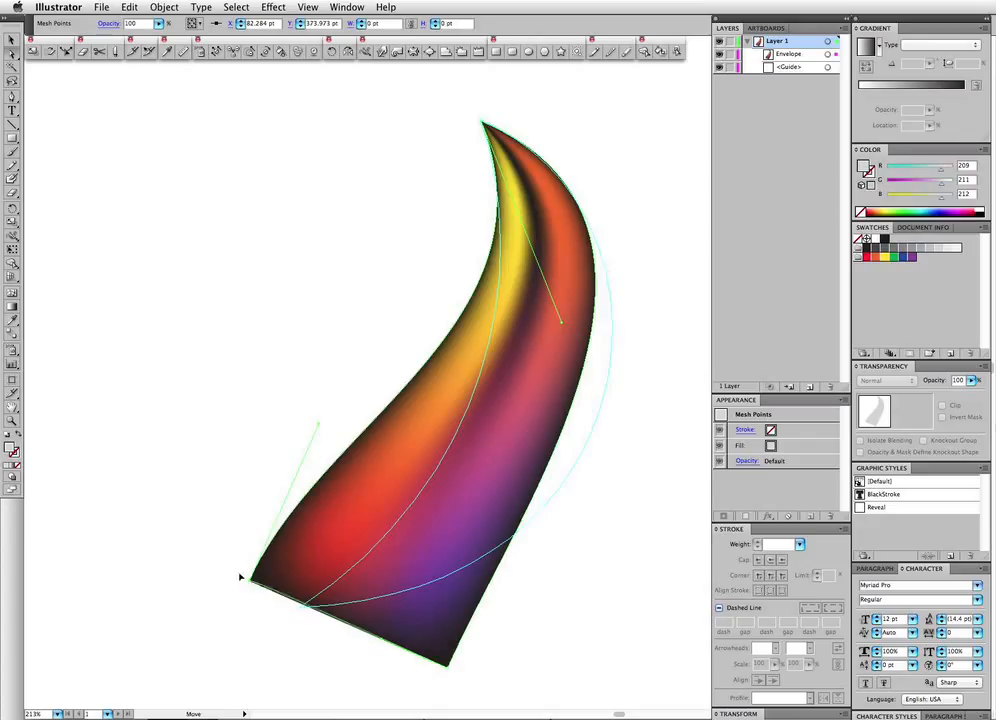
{"action": "left_click_drag", "start_coordinate": [252, 584], "coordinate": [253, 584]}
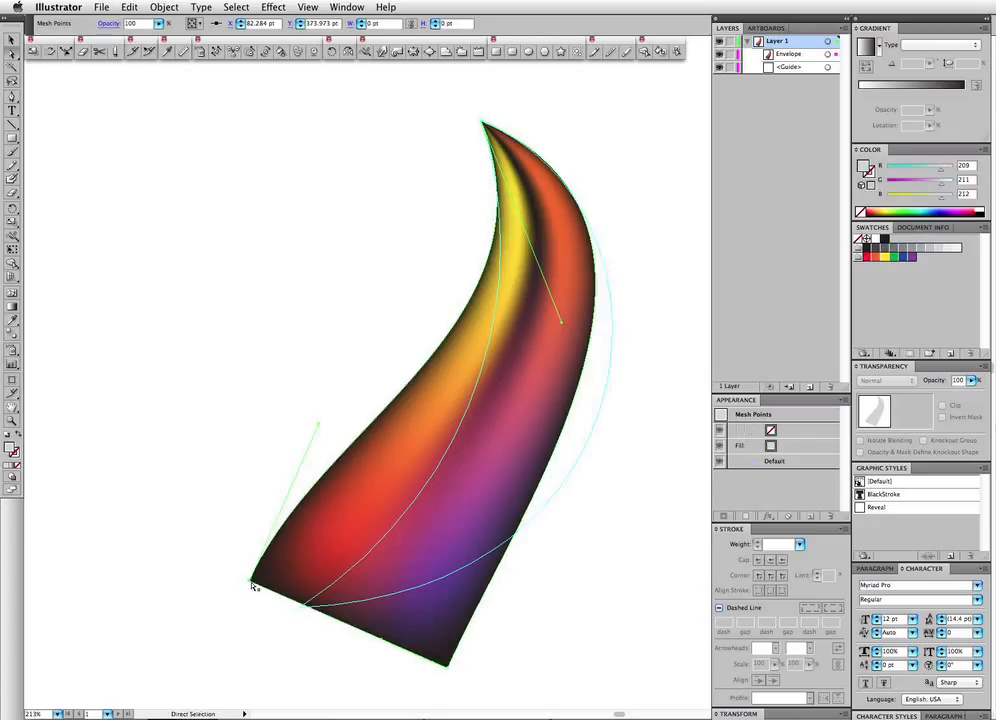
{"action": "left_click", "coordinate": [302, 608]}
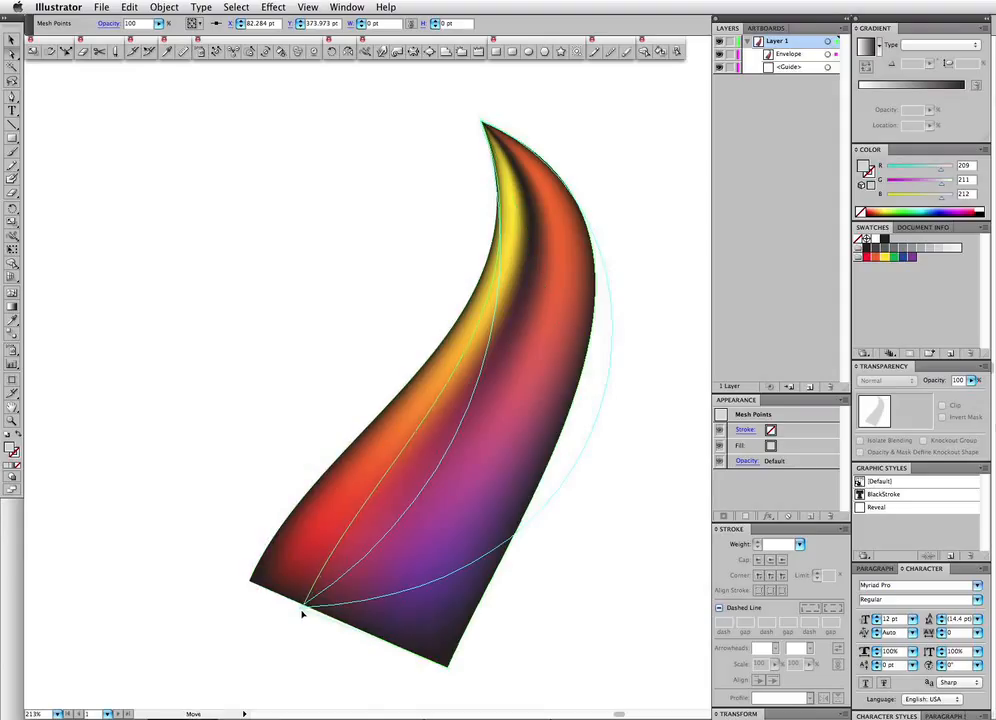
{"action": "left_click_drag", "start_coordinate": [300, 609], "coordinate": [436, 516]}
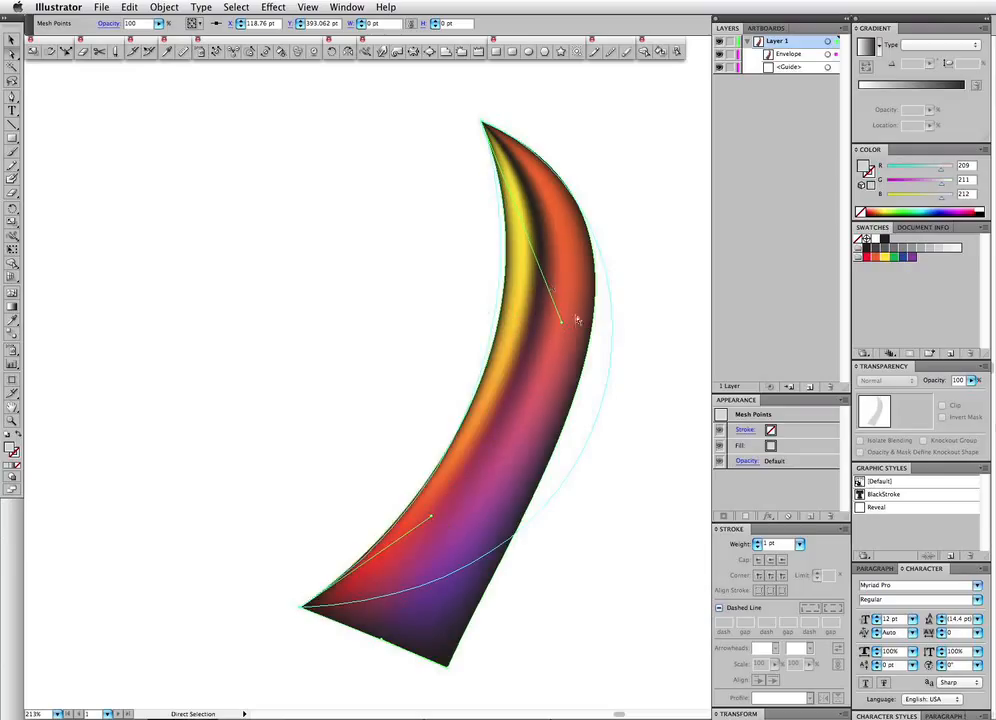
{"action": "left_click_drag", "start_coordinate": [562, 323], "coordinate": [548, 333]}
Place the envelope's lower-right corner point on the crescent's lower tip and retract its bottom-edge handle into the point.
{"action": "left_click", "coordinate": [447, 666]}
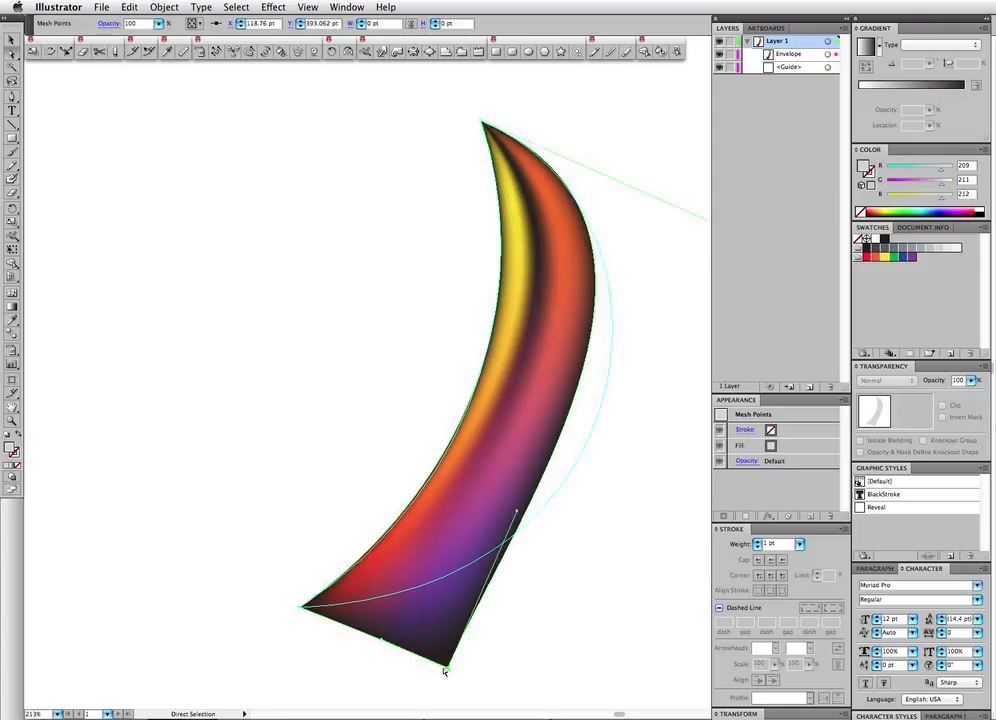
{"action": "left_click_drag", "start_coordinate": [440, 667], "coordinate": [448, 667]}
{"action": "left_click_drag", "start_coordinate": [340, 622], "coordinate": [300, 609]}
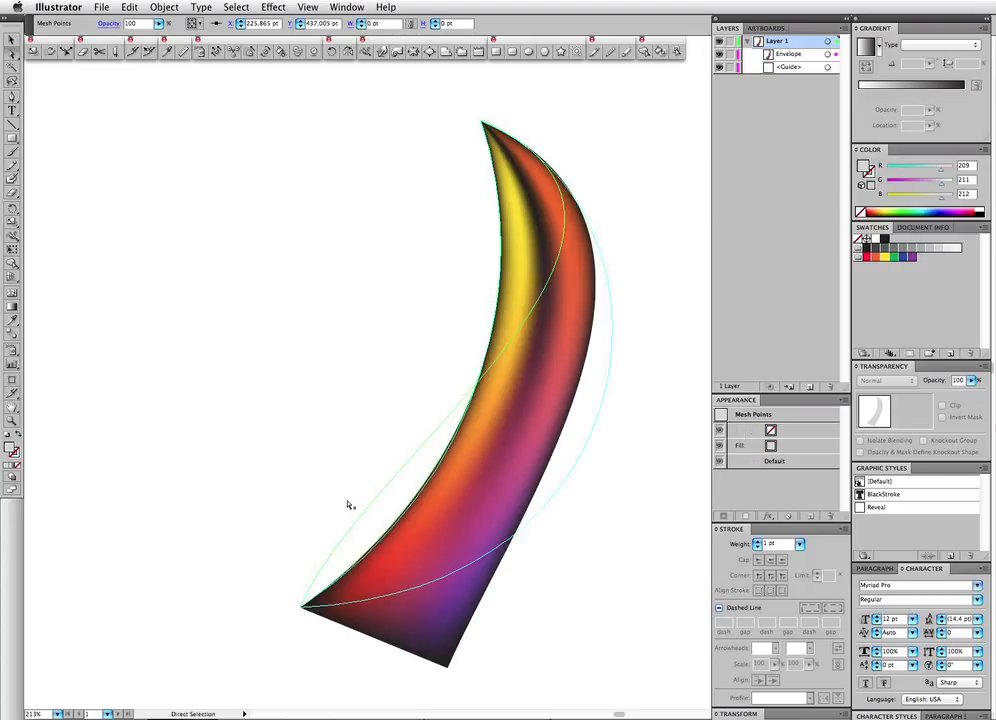
Extend the lower and upper handles of the envelope's right edge until the edge reaches the guide's outer curve.
{"action": "left_click_drag", "start_coordinate": [371, 456], "coordinate": [376, 551]}
{"action": "key", "text": "space"}
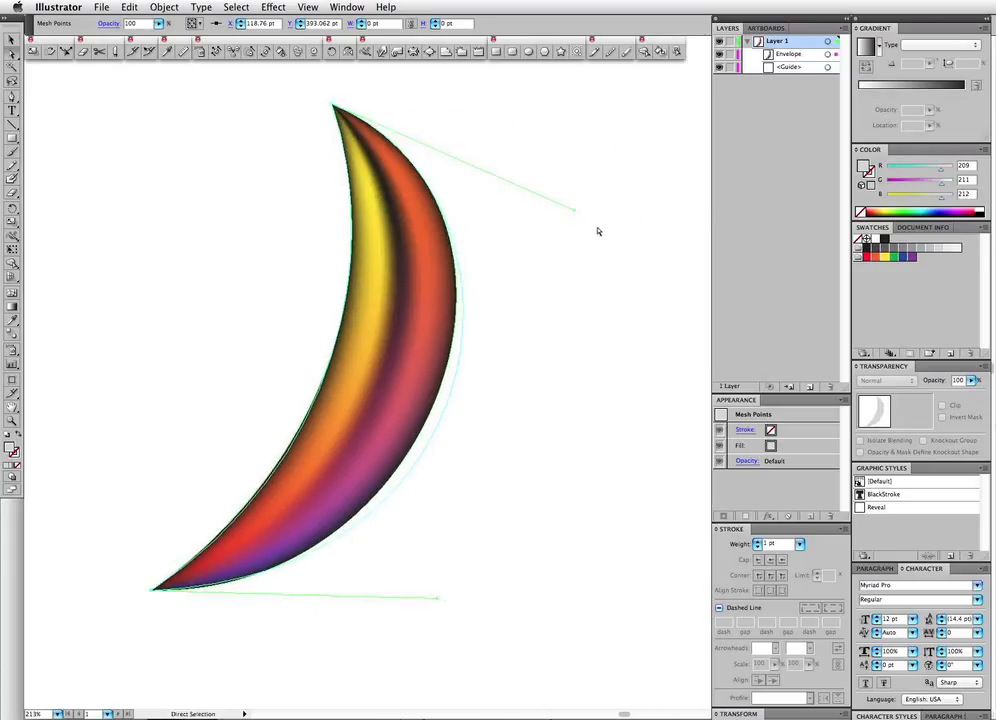
{"action": "left_click_drag", "start_coordinate": [575, 213], "coordinate": [590, 233]}
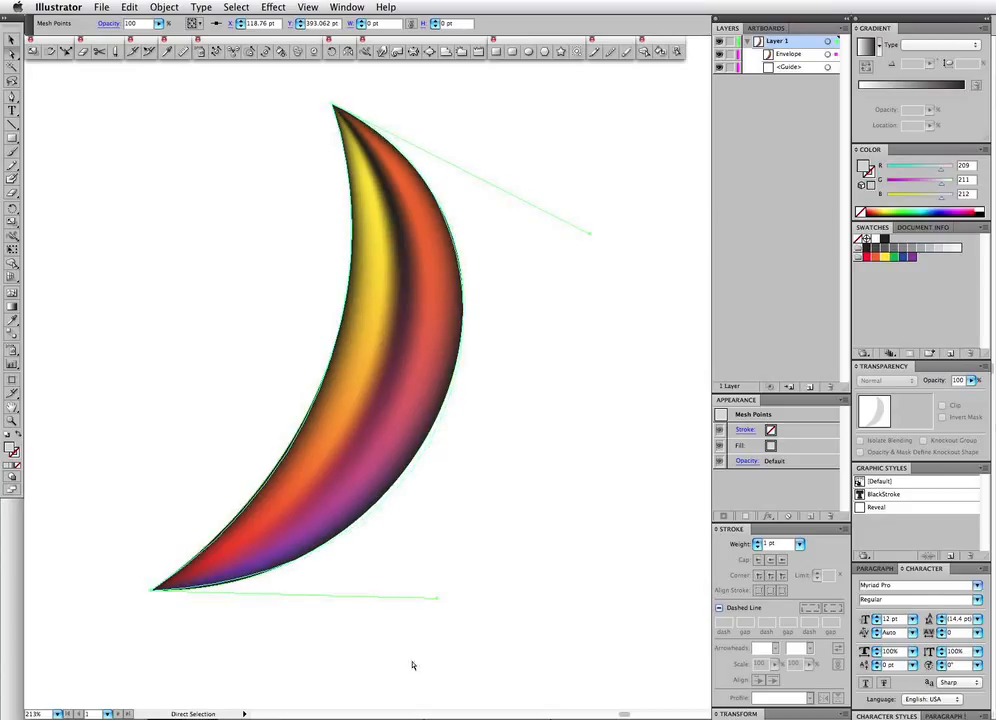
{"action": "left_click_drag", "start_coordinate": [437, 602], "coordinate": [456, 606]}
Deselect the artwork and hide the guides.
{"action": "left_click_drag", "start_coordinate": [360, 417], "coordinate": [462, 438]}
{"action": "key", "text": "shift+super+a"}
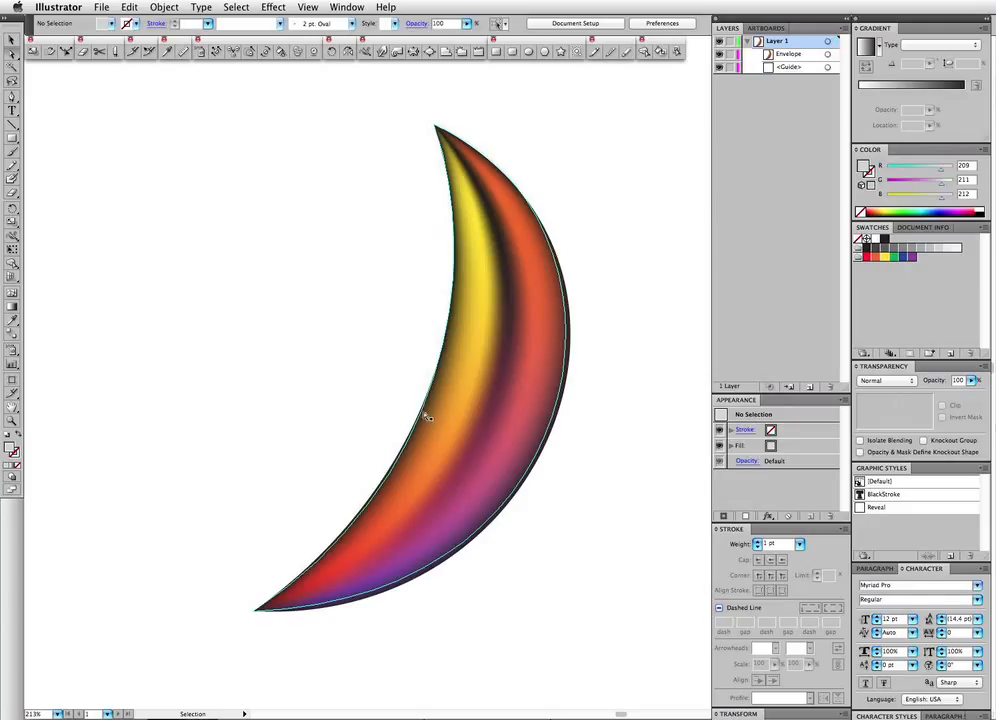
{"action": "right_click", "coordinate": [603, 400]}
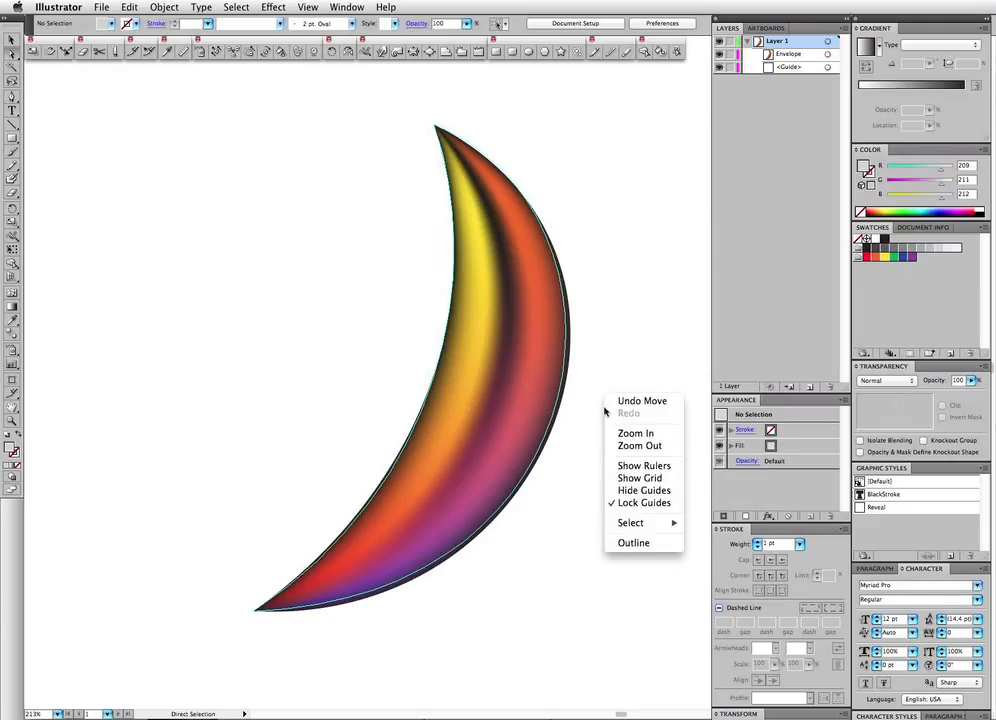
{"action": "left_click", "coordinate": [644, 490]}
Select the crescent envelope, switch to editing its contents and expand the Envelope entry to show the mesh inside.
{"action": "left_click", "coordinate": [502, 450]}
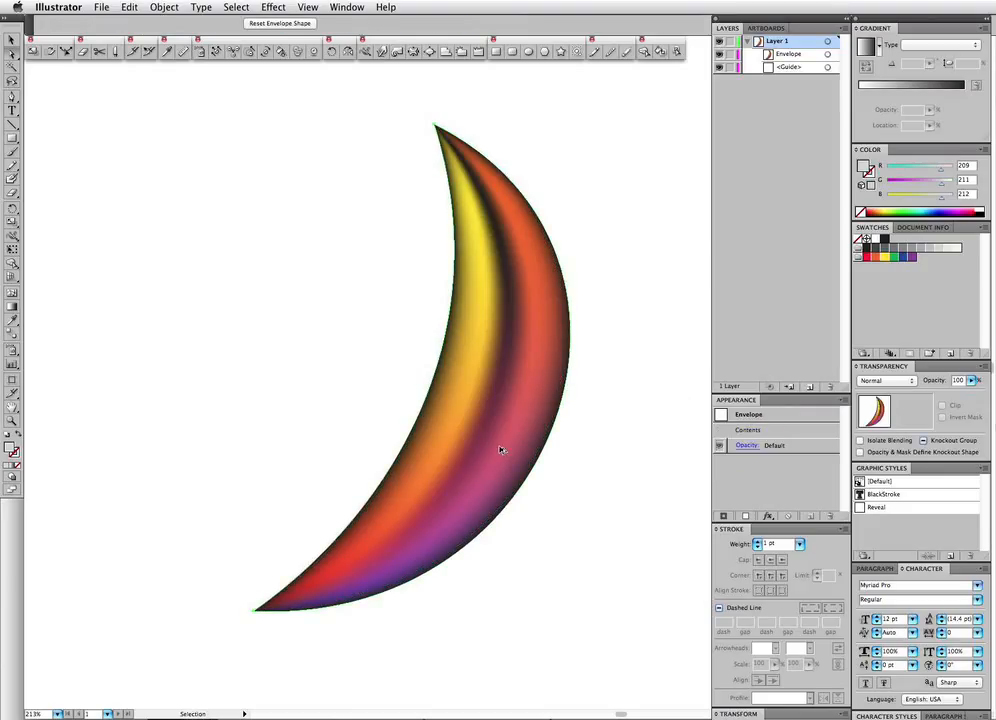
{"action": "key", "text": "a"}
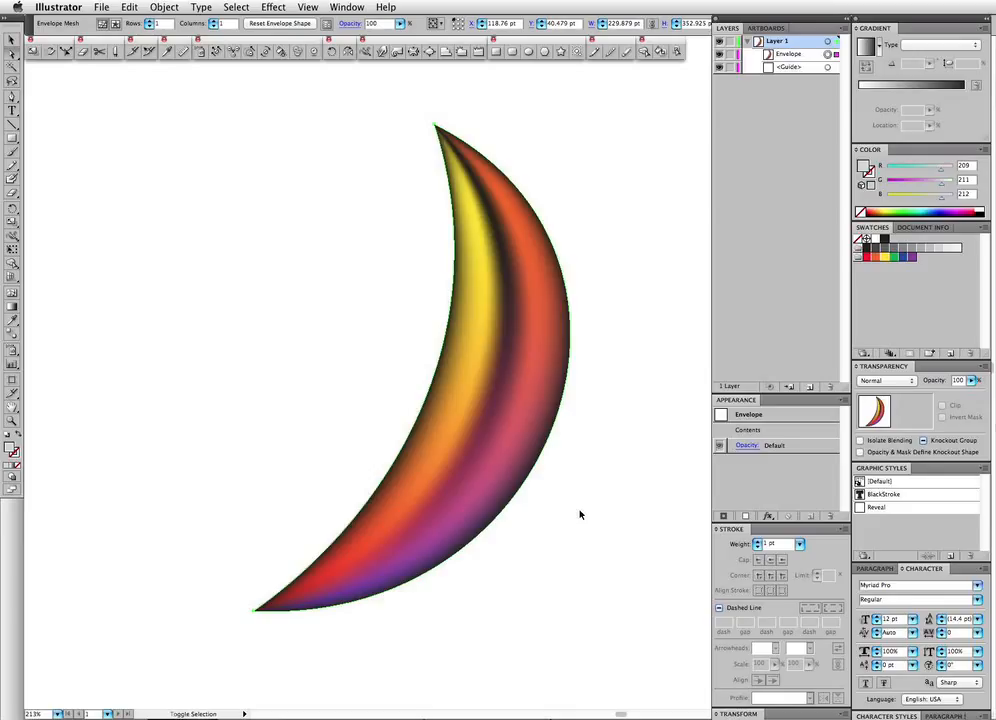
{"action": "key", "text": "shift+super+p"}
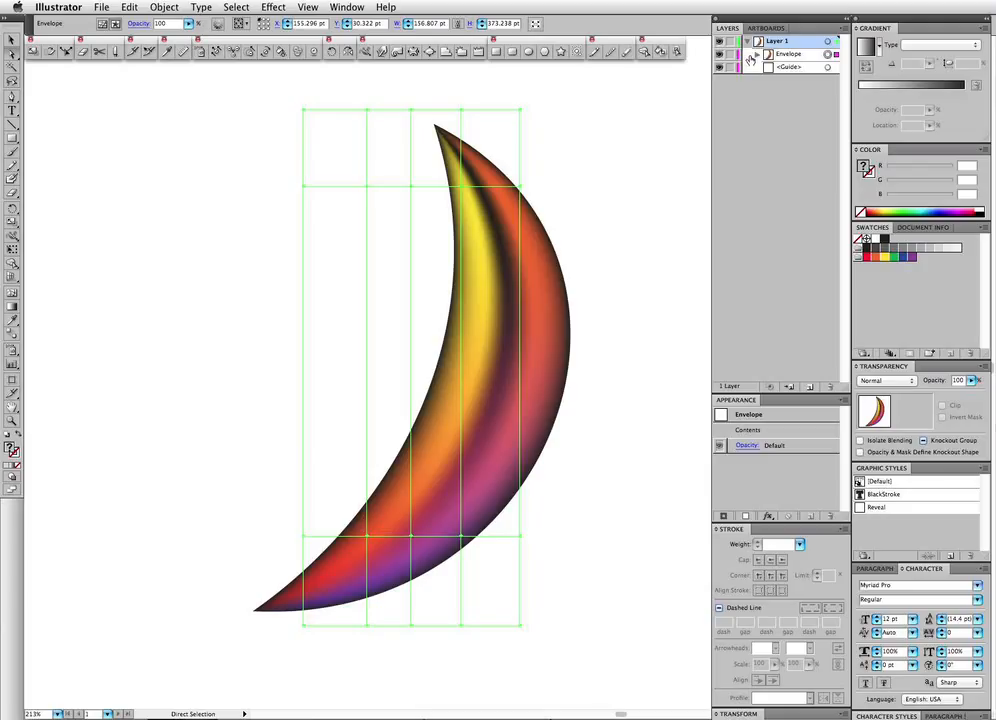
{"action": "left_click", "coordinate": [757, 55]}
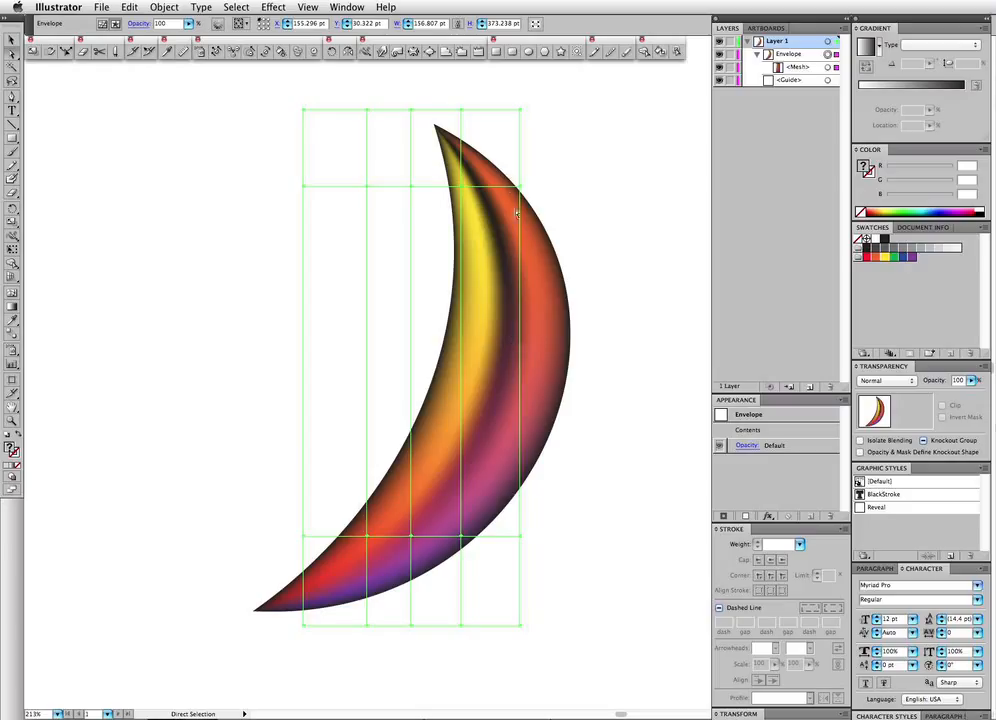
Recolour the upper-left inner mesh point from yellow to a teal green with R 34, G 192, B 153.
{"action": "left_click", "coordinate": [369, 190]}
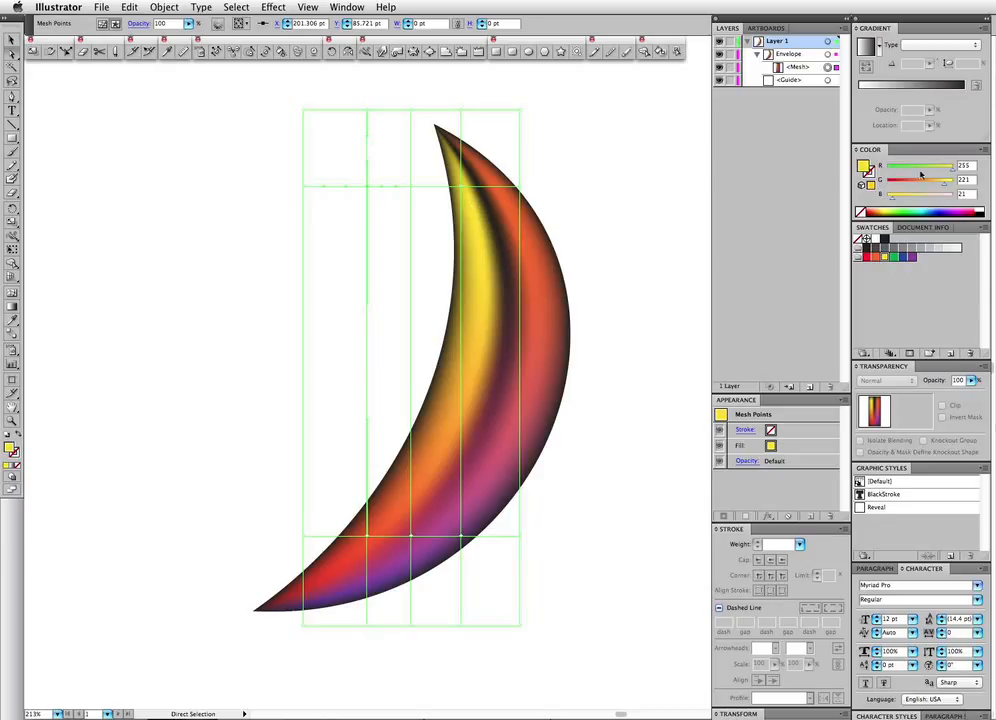
{"action": "left_click", "coordinate": [903, 257]}
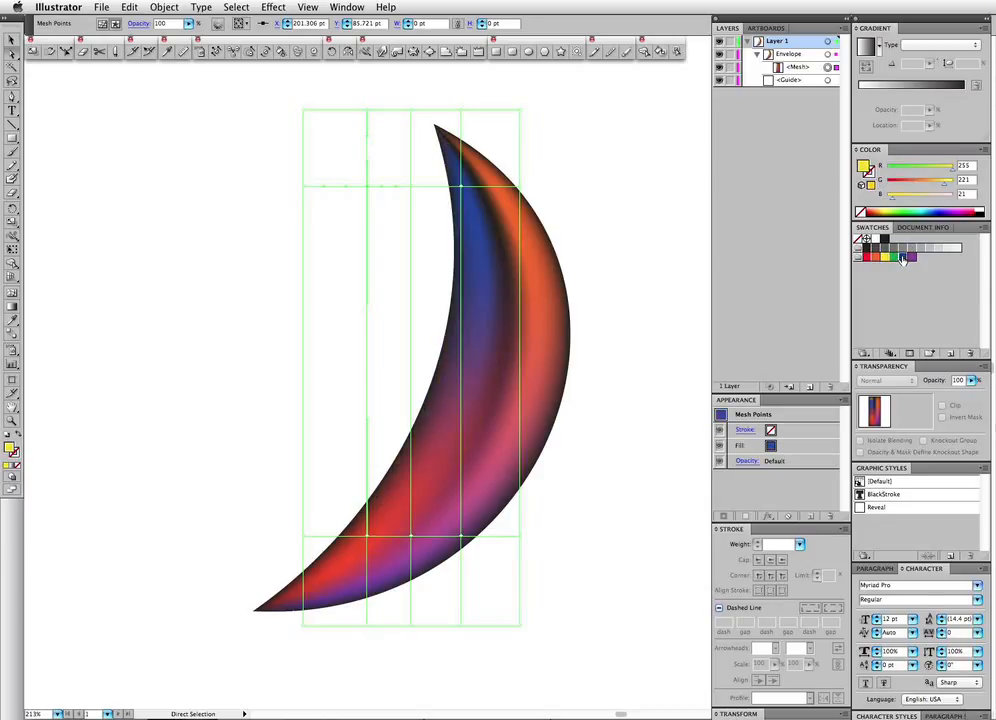
{"action": "left_click", "coordinate": [936, 186]}
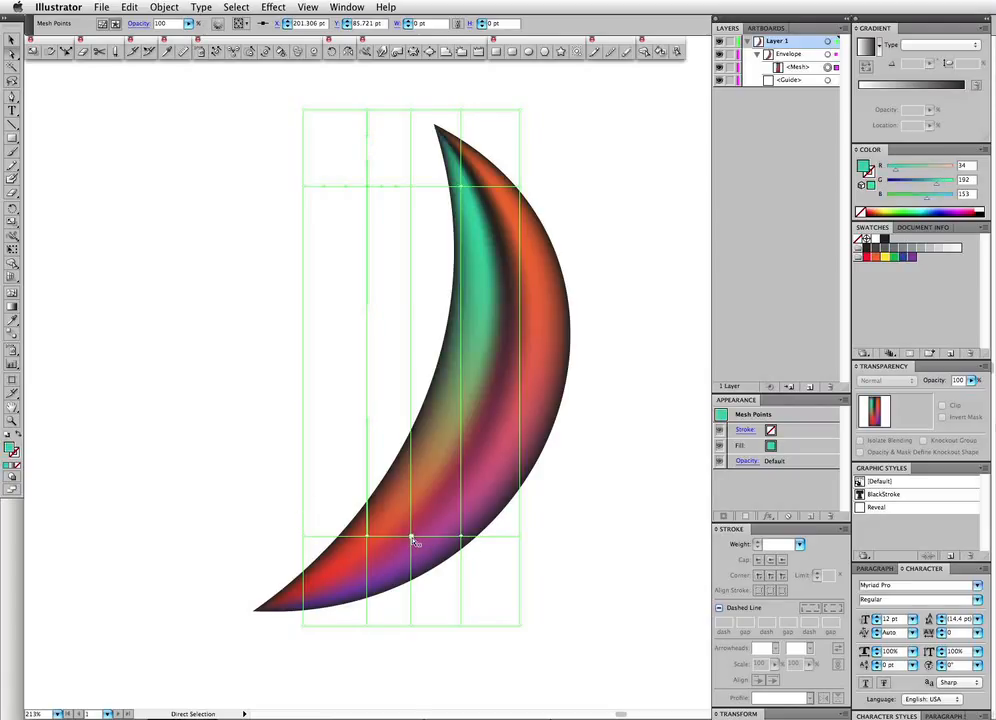
Recolour the lower-middle inner mesh point yellow-green with G 199 and B 48, and undo the last colour adjustment.
{"action": "left_click", "coordinate": [411, 539]}
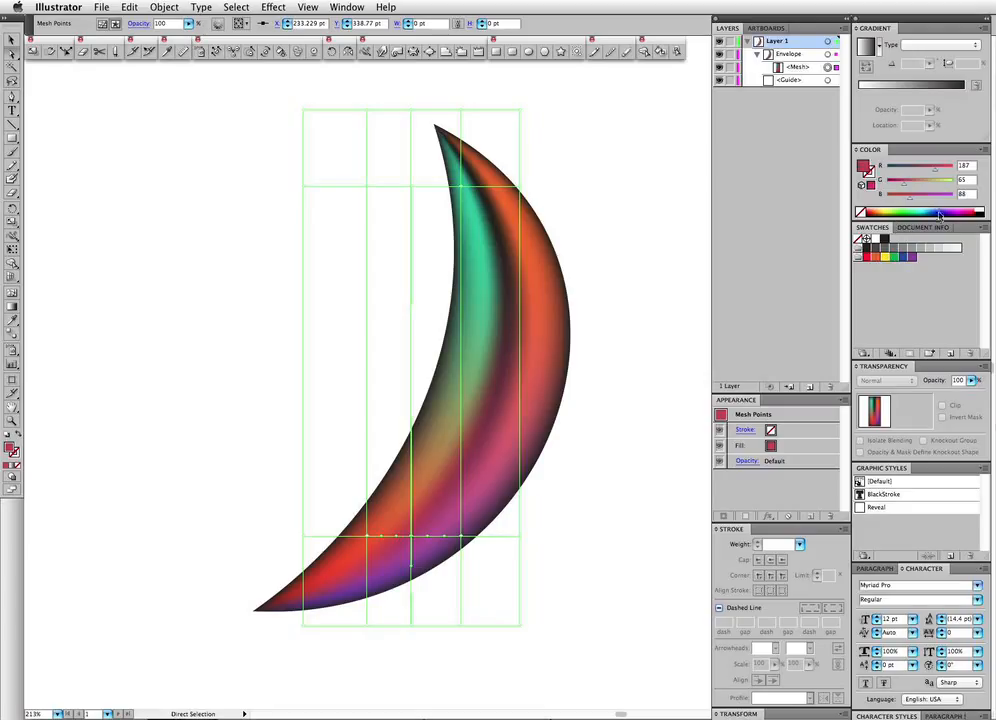
{"action": "mouse_move", "coordinate": [899, 183]}
{"action": "left_mouse_down"}
{"action": "mouse_move", "coordinate": [935, 184]}
{"action": "mouse_move", "coordinate": [900, 201]}
{"action": "left_mouse_up"}
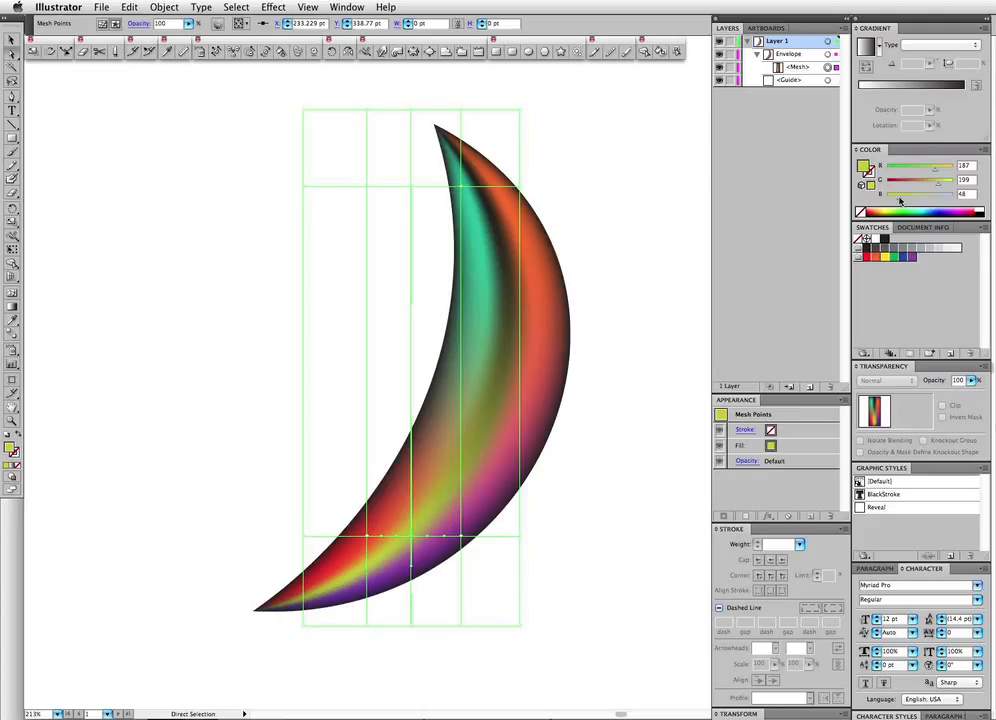
{"action": "key", "text": "super+z"}
Recolour the lower-right inner mesh point a brighter purple with R 172 and B 222.
{"action": "left_click", "coordinate": [461, 538]}
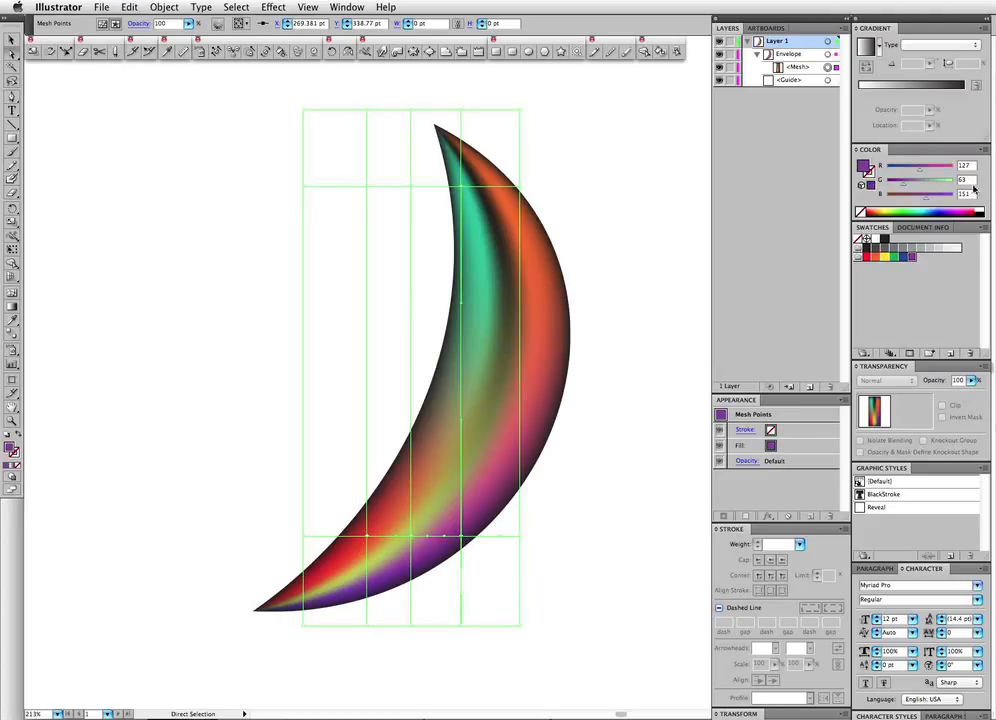
{"action": "left_click_drag", "start_coordinate": [934, 197], "coordinate": [931, 171]}
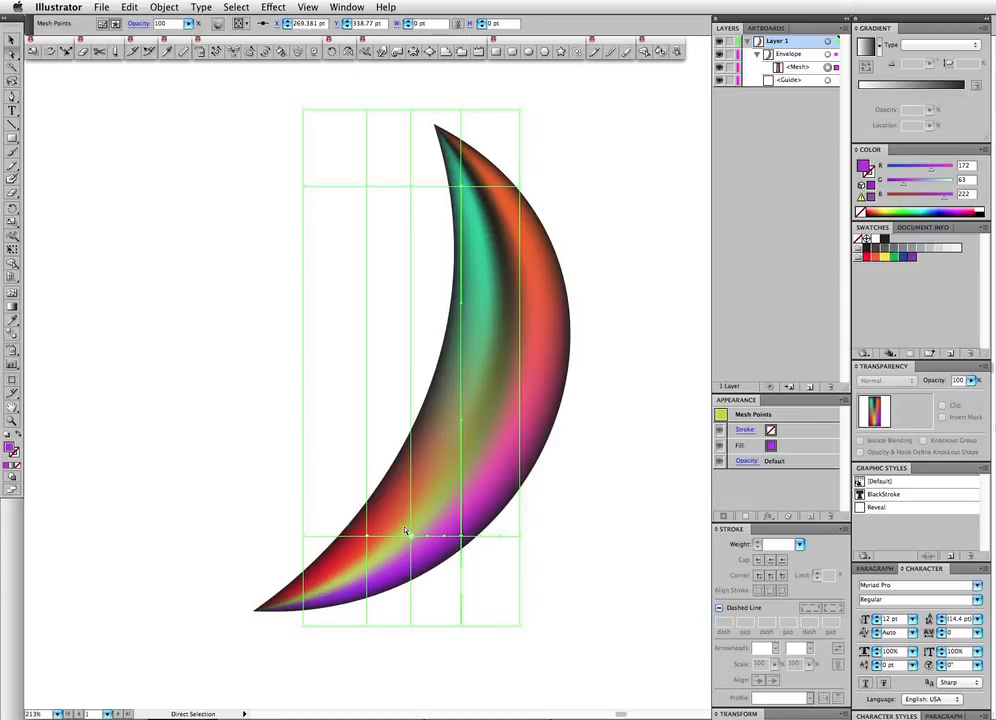
Select the upper-middle inner mesh point, and switch from editing the contents back to editing the envelope.
{"action": "left_click", "coordinate": [412, 189]}
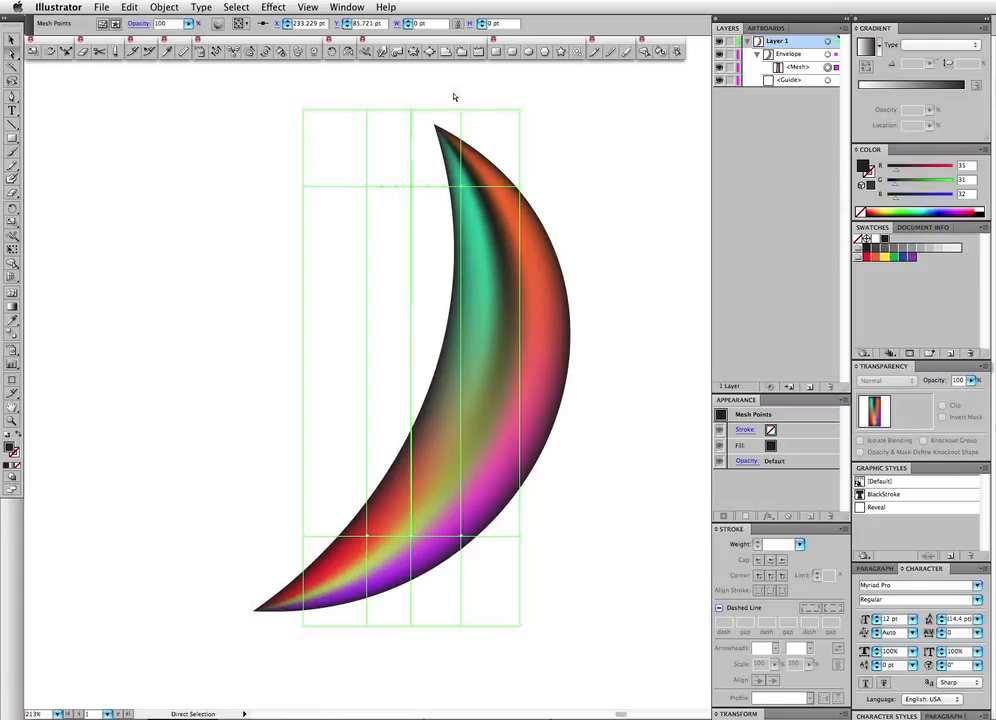
{"action": "left_click", "coordinate": [409, 188]}
{"action": "key", "text": "shift+super+p"}
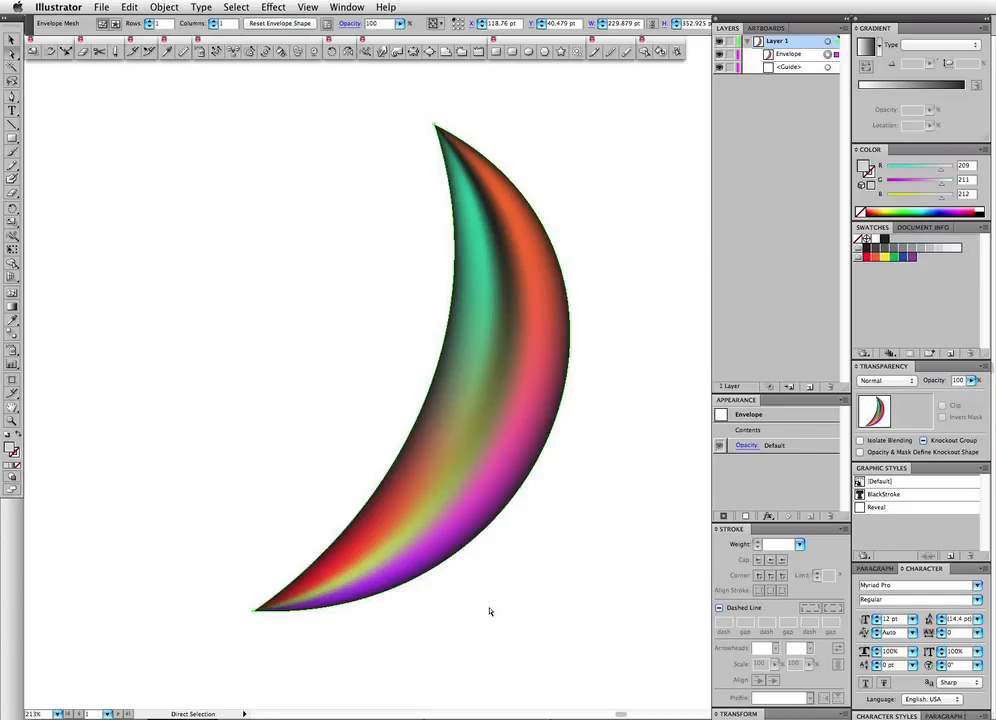
Try adding an envelope mesh row across the crescent's middle and pulling its left end point far outward, and undo the move.
{"action": "key", "text": "u"}
{"action": "left_click", "coordinate": [437, 386]}
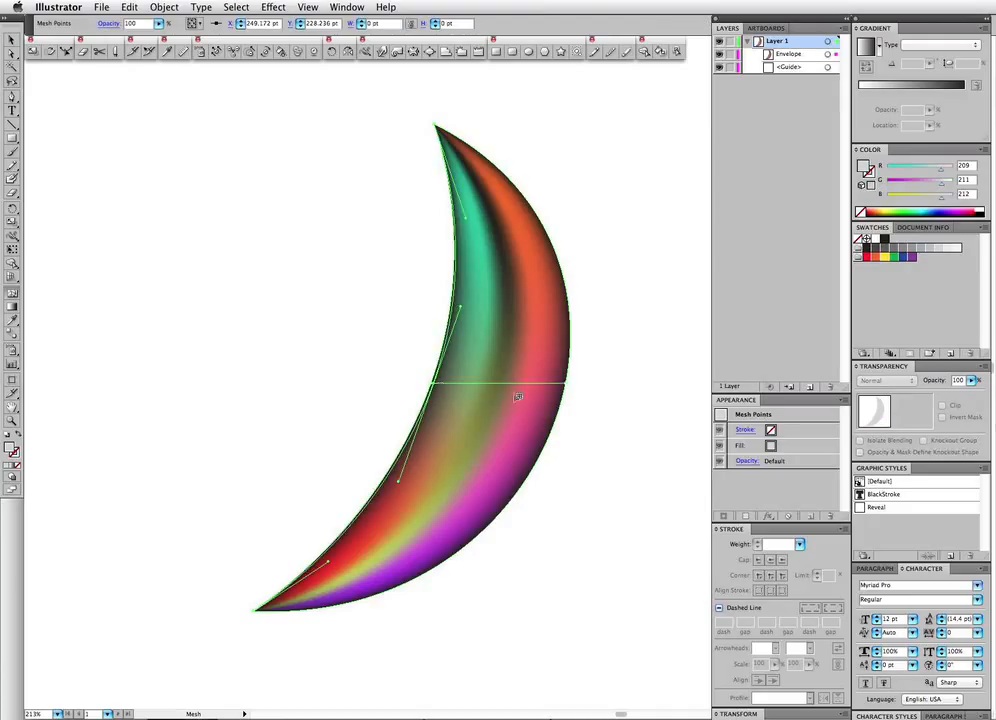
{"action": "key", "text": "a"}
{"action": "left_click_drag", "start_coordinate": [437, 386], "coordinate": [371, 292]}
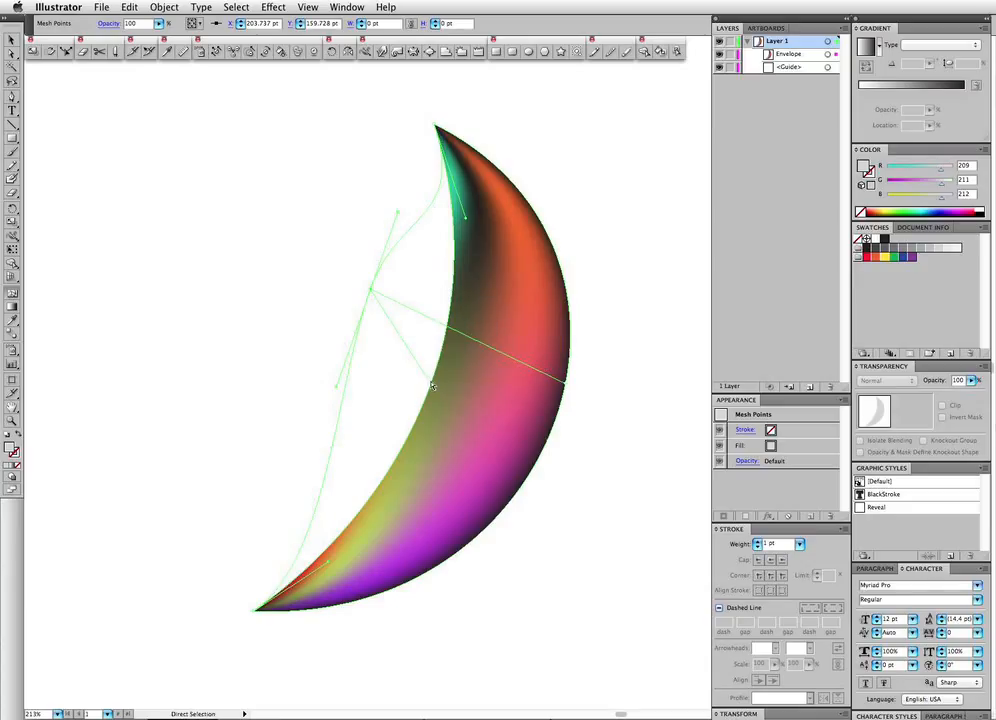
{"action": "left_click_drag", "start_coordinate": [418, 385], "coordinate": [366, 378]}
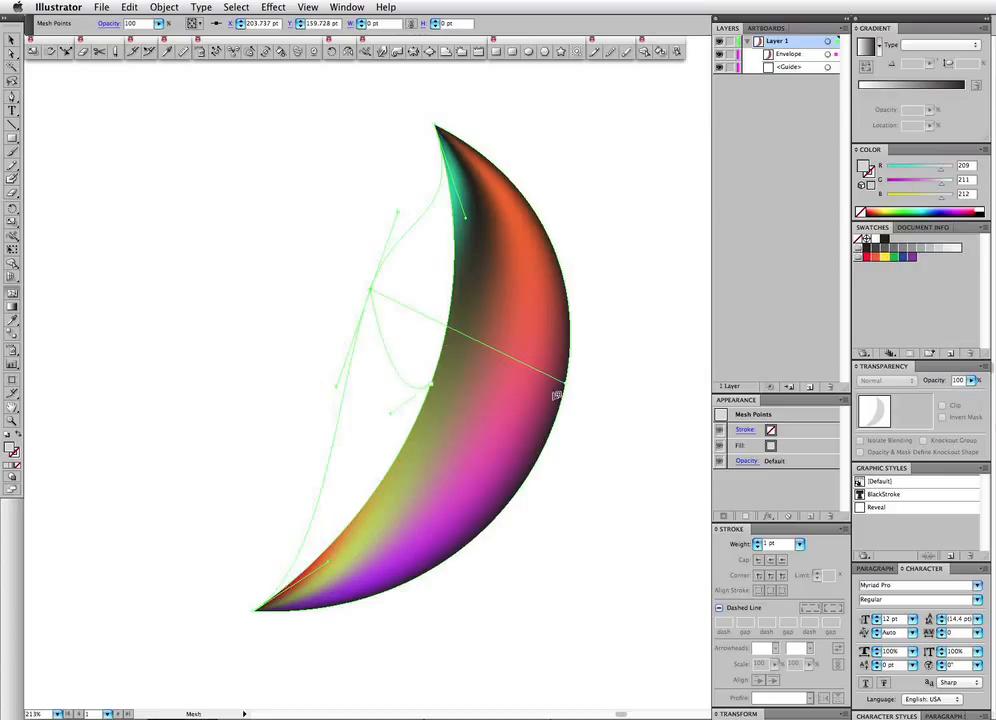
{"action": "key", "text": "super+z"}
{"action": "key", "text": "super+z"}
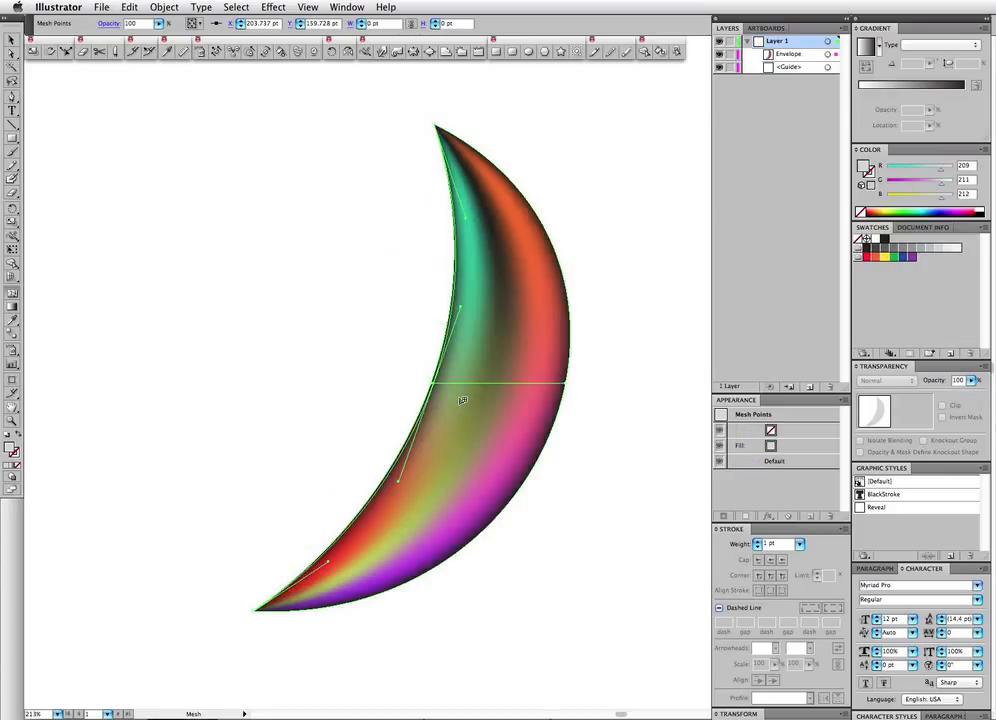
Try moving the mesh row's left end point inward, and undo the move and the trial mesh rows.
{"action": "key", "text": "a"}
{"action": "left_click_drag", "start_coordinate": [435, 388], "coordinate": [464, 387]}
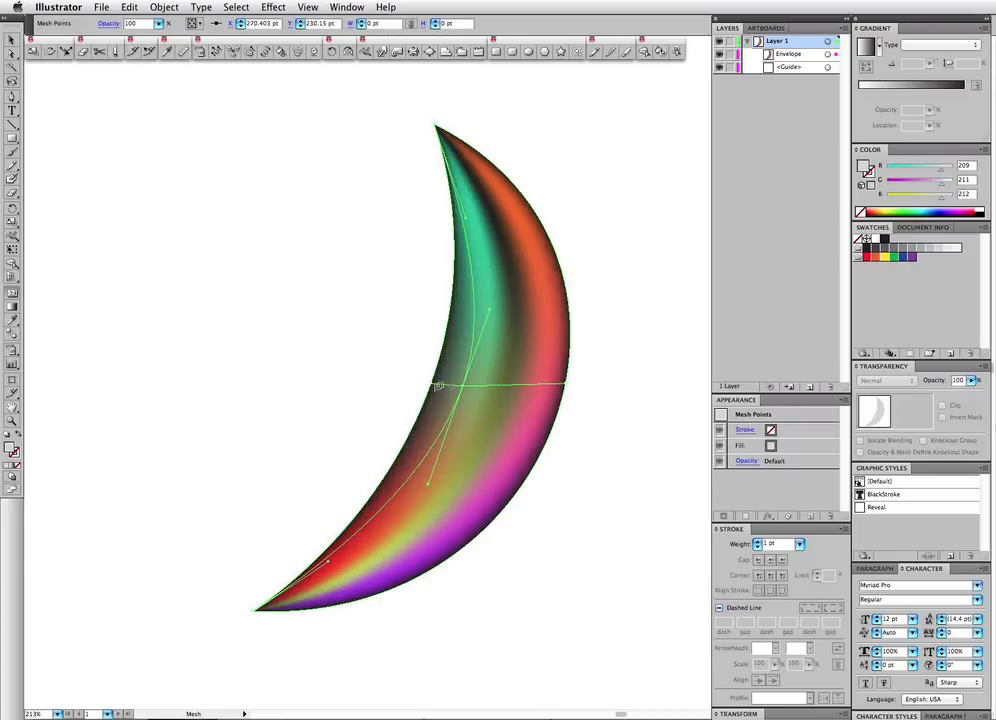
{"action": "key", "text": "super"}
{"action": "key", "text": "super+z"}
{"action": "key", "text": "super+z"}
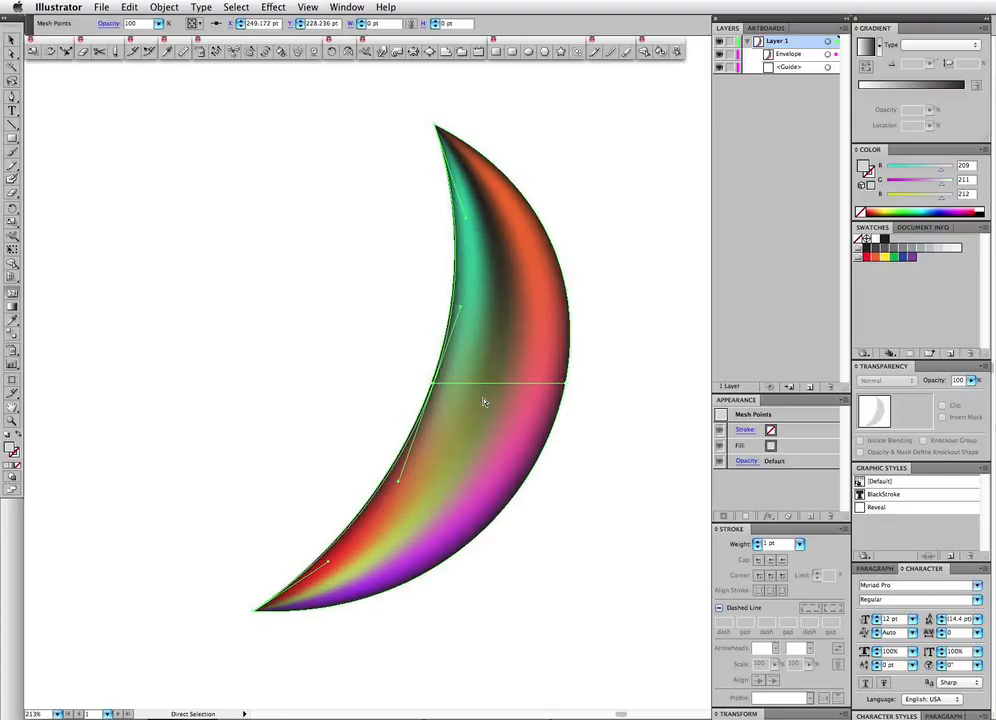
{"action": "key", "text": "super+z"}
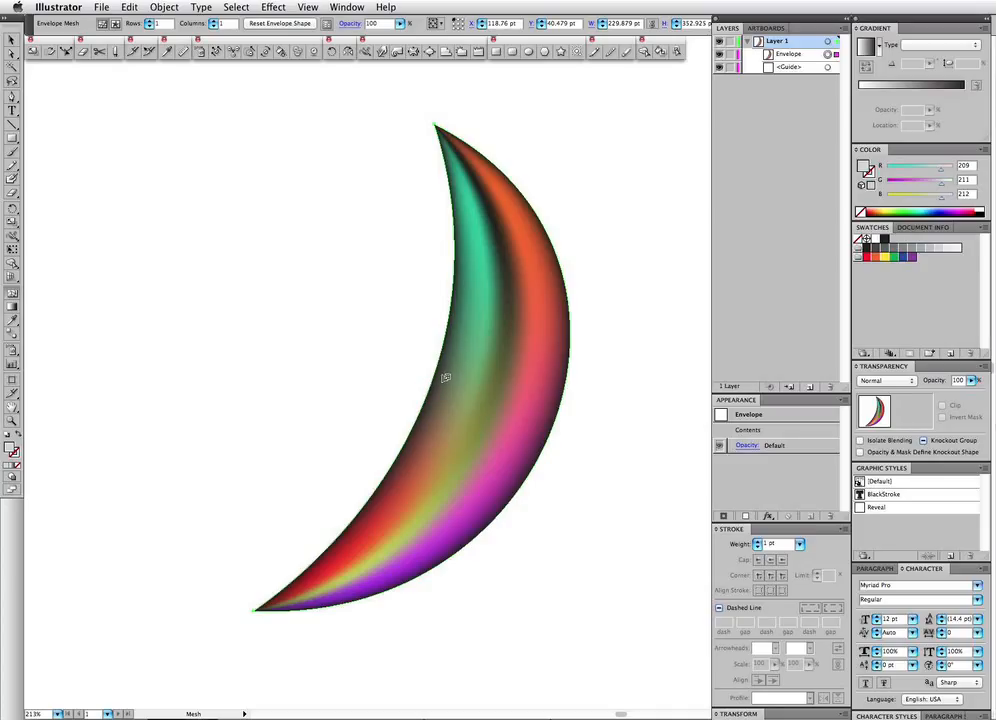
{"action": "left_click", "coordinate": [443, 375]}
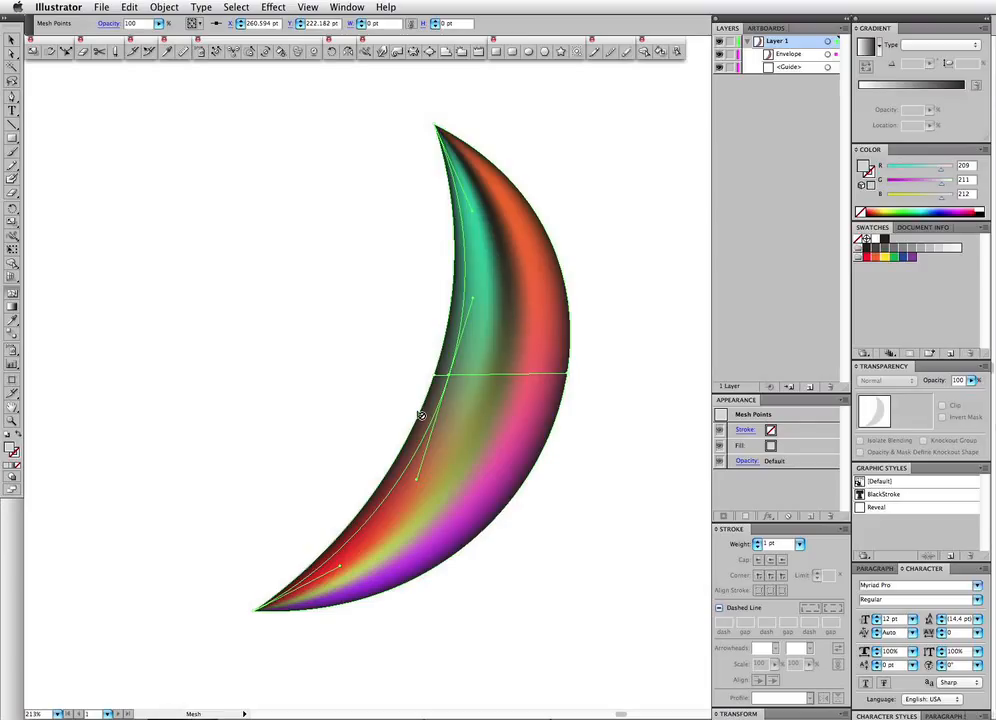
{"action": "key", "text": "super+z"}
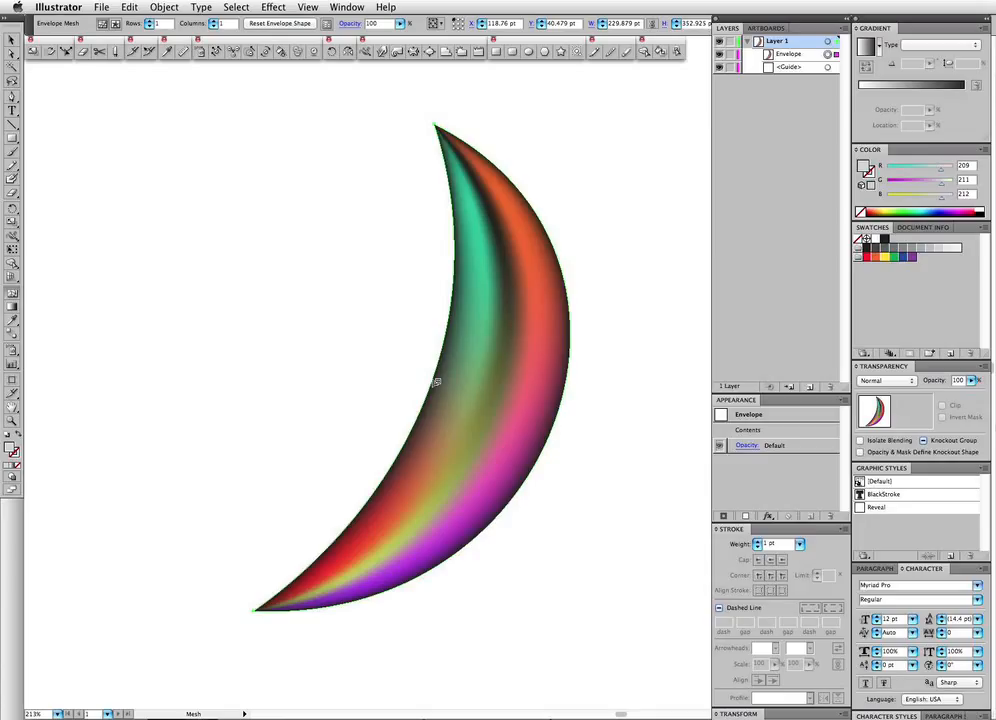
Add an envelope mesh row across the crescent's middle, and pull its left end point outward to about X 220.6 pt, Y 195.9 pt.
{"action": "left_click", "coordinate": [436, 381]}
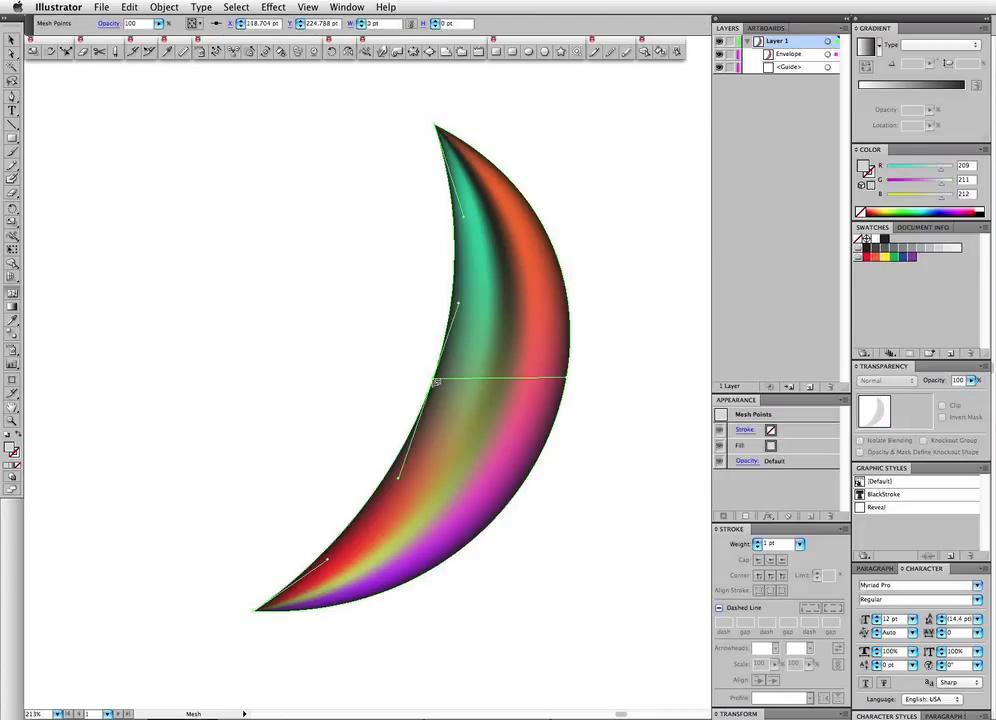
{"action": "key", "text": "super"}
{"action": "left_click_drag", "start_coordinate": [433, 379], "coordinate": [401, 350]}
{"action": "key", "text": "super"}
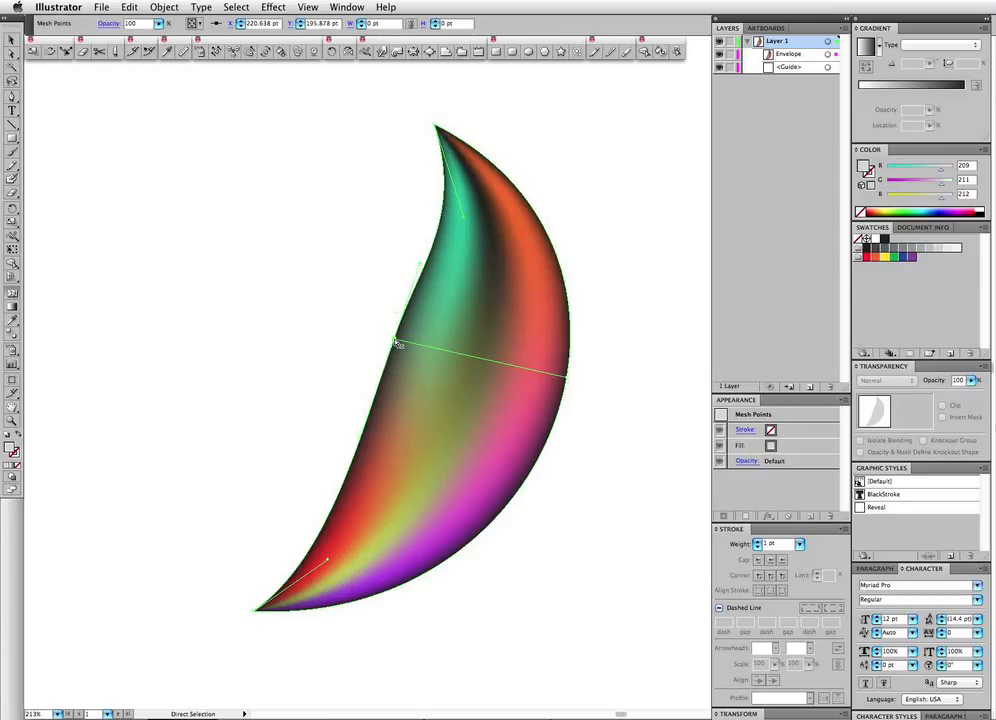
Move the row's left end point to about X 214.5 pt, Y 210.9 pt, and rotate its handles clockwise.
{"action": "left_click_drag", "start_coordinate": [396, 342], "coordinate": [386, 362]}
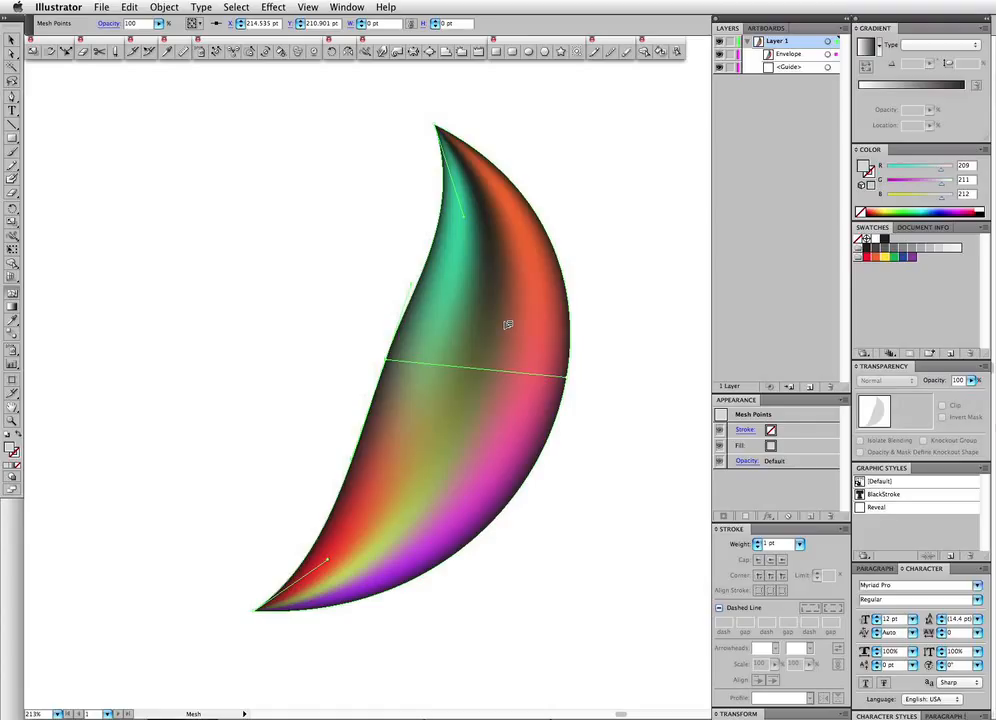
{"action": "key", "text": "r"}
{"action": "left_click_drag", "start_coordinate": [498, 272], "coordinate": [587, 382]}
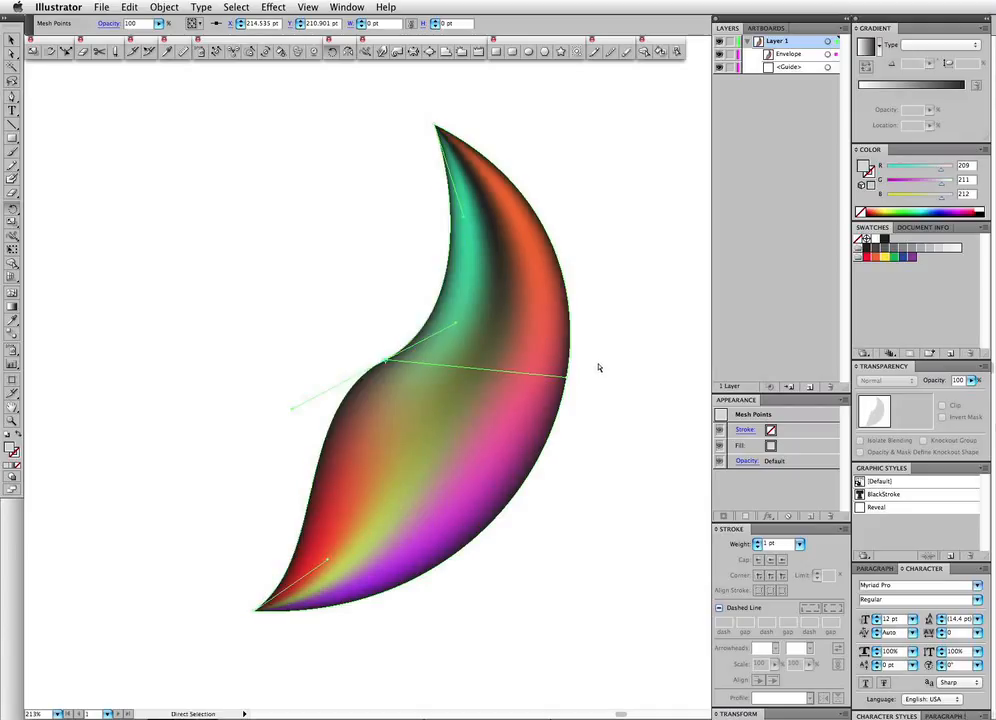
Rotate the handles of the mesh row's right end point clockwise, and move the point inward to about X 290.6 pt, Y 266.3 pt.
{"action": "left_click_drag", "start_coordinate": [600, 400], "coordinate": [556, 360]}
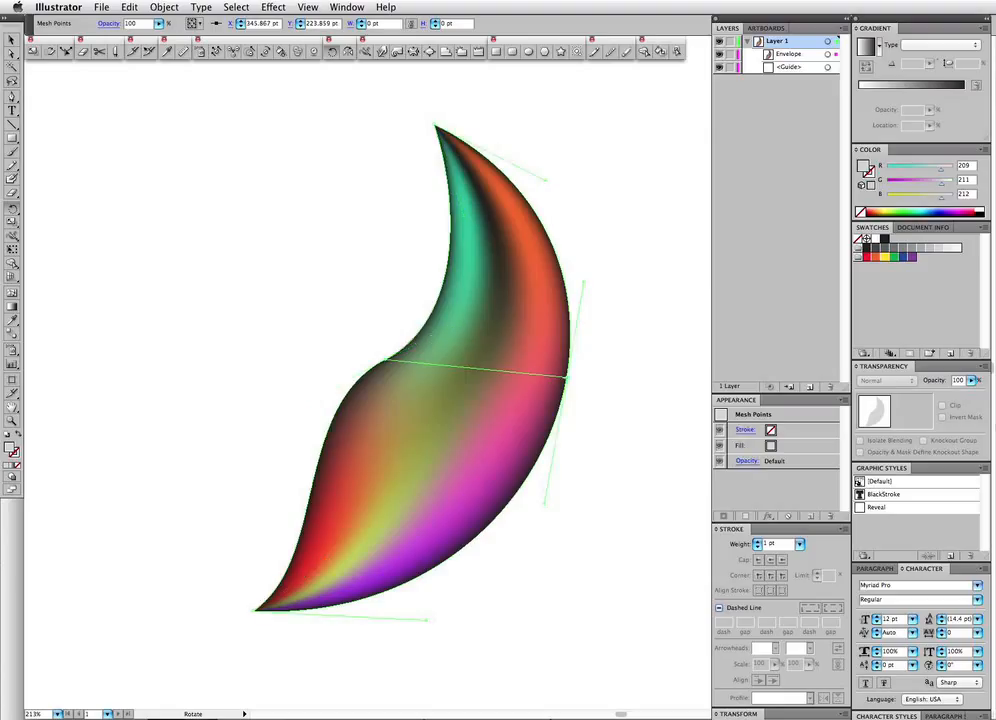
{"action": "left_click_drag", "start_coordinate": [585, 558], "coordinate": [468, 529]}
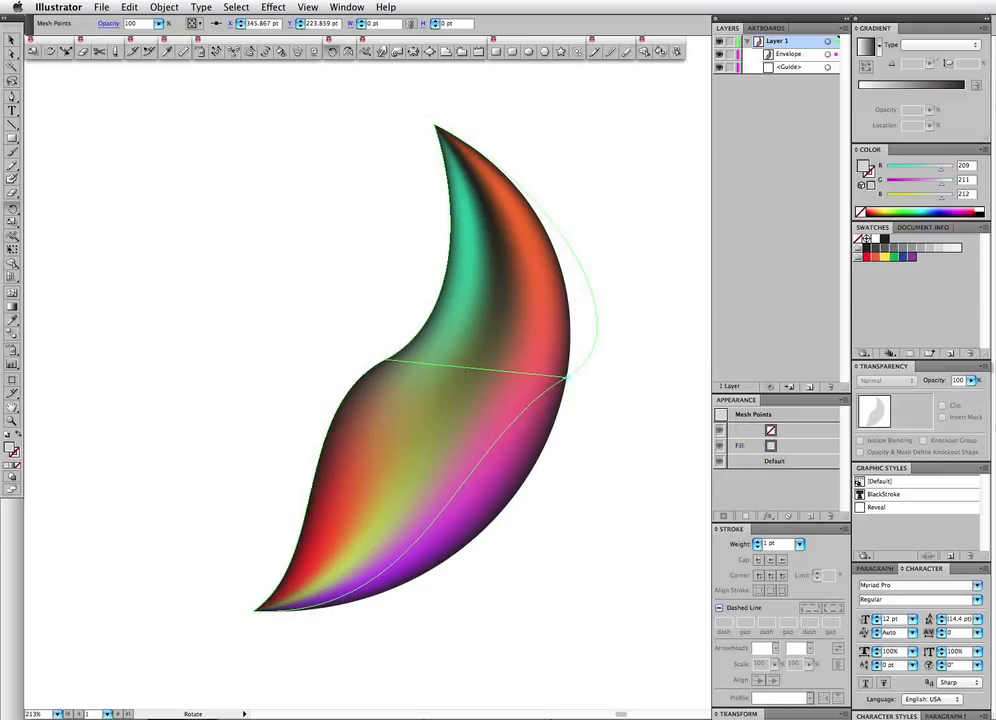
{"action": "left_click_drag", "start_coordinate": [568, 381], "coordinate": [504, 436]}
{"action": "left_click_drag", "start_coordinate": [589, 390], "coordinate": [641, 312]}
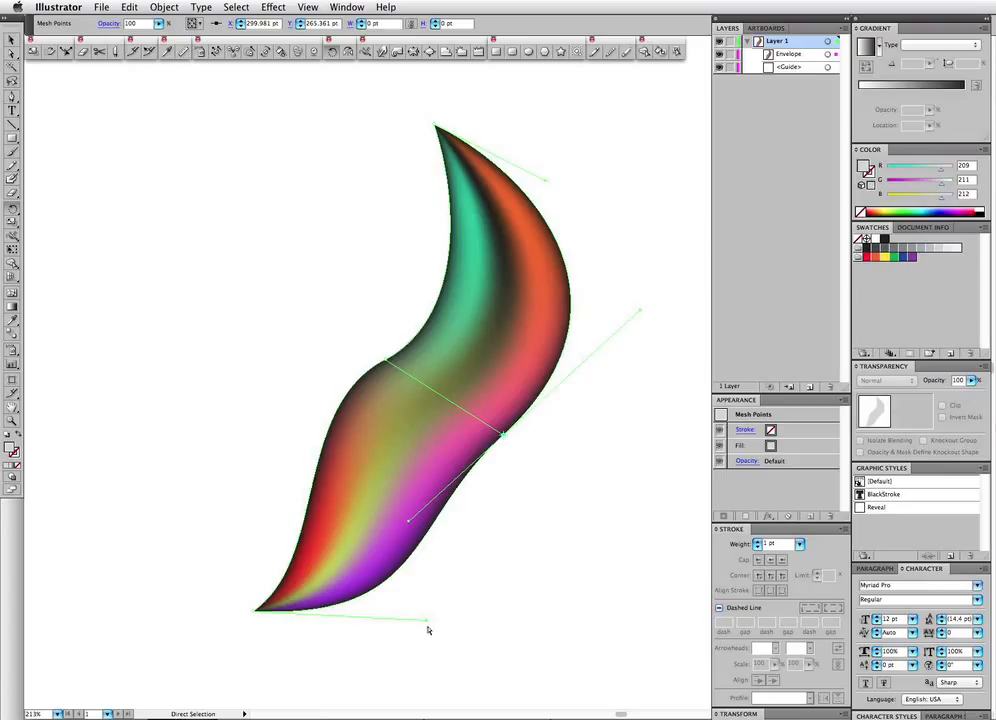
{"action": "mouse_move", "coordinate": [529, 454]}
{"action": "left_mouse_down"}
{"action": "mouse_move", "coordinate": [494, 419]}
{"action": "mouse_move", "coordinate": [491, 436]}
{"action": "left_mouse_up"}
{"action": "left_click", "coordinate": [501, 434]}
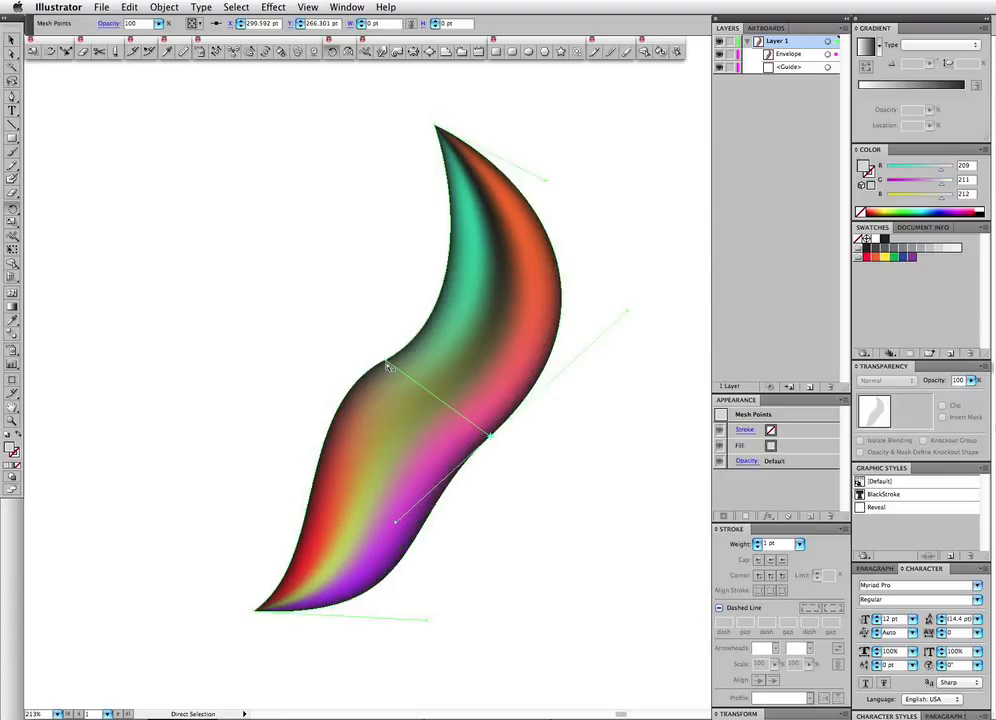
Rotate the top tip's handles clockwise toward the left, and move the tip to about X 262.1 pt, Y 46.3 pt.
{"action": "left_click", "coordinate": [436, 126], "text": "super"}
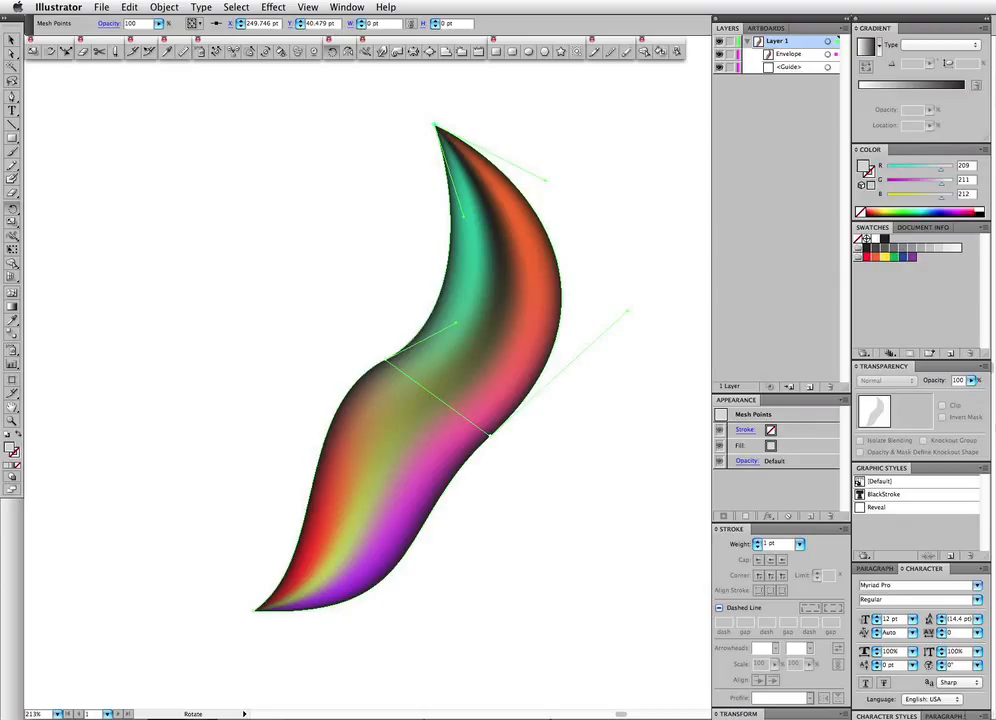
{"action": "left_click_drag", "start_coordinate": [546, 183], "coordinate": [369, 250]}
{"action": "key", "text": "a"}
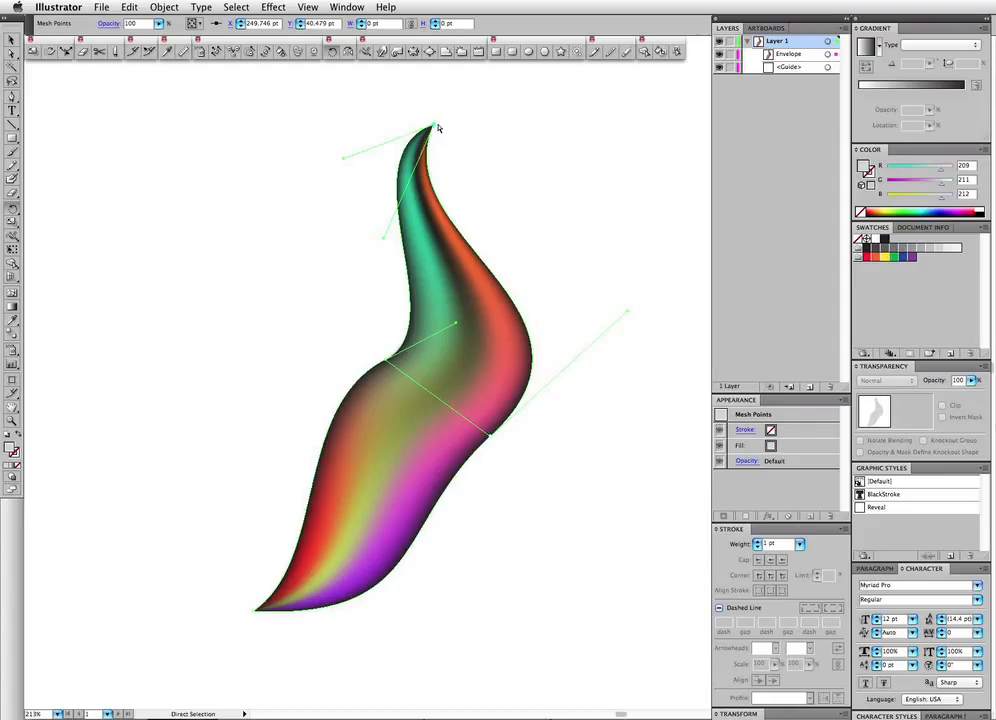
{"action": "mouse_move", "coordinate": [435, 128]}
{"action": "left_mouse_down"}
{"action": "mouse_move", "coordinate": [575, 131]}
{"action": "mouse_move", "coordinate": [445, 147]}
{"action": "mouse_move", "coordinate": [449, 132]}
{"action": "left_mouse_up"}
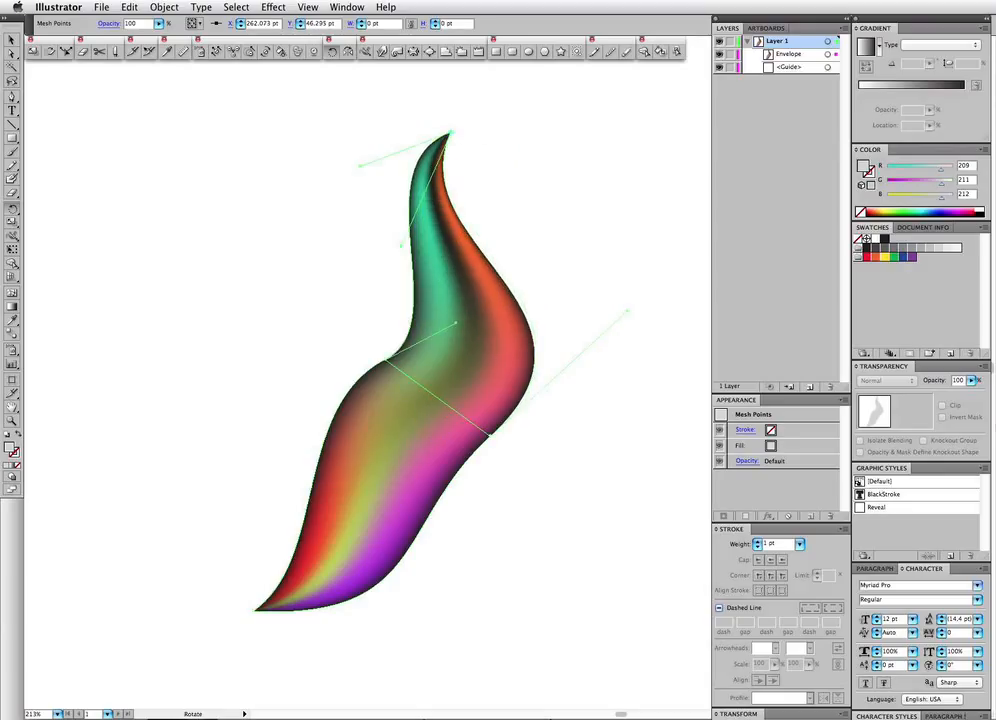
Select both end points of the middle mesh row and rotate them counter-clockwise about their shared centre so the row slopes up to the right.
{"action": "left_click_drag", "start_coordinate": [346, 321], "coordinate": [525, 466]}
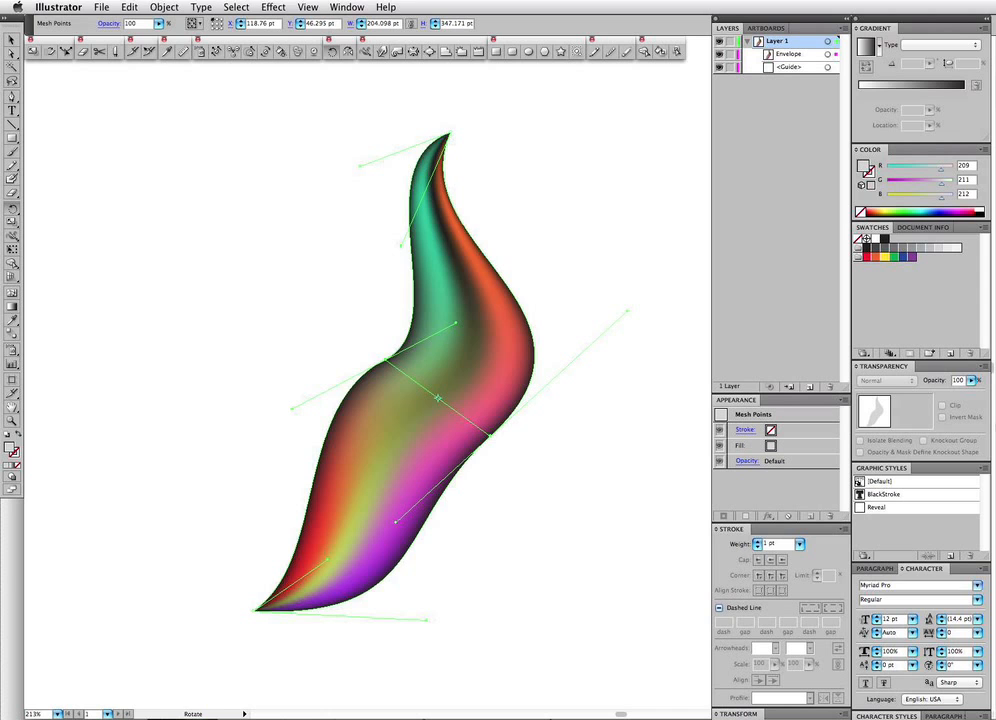
{"action": "left_click_drag", "start_coordinate": [548, 545], "coordinate": [648, 399]}
{"action": "key", "text": "a"}
Reshape the handles of the middle row's end points and the bottom tip, and shift the whole row slightly up and to the right.
{"action": "left_click_drag", "start_coordinate": [474, 197], "coordinate": [477, 297]}
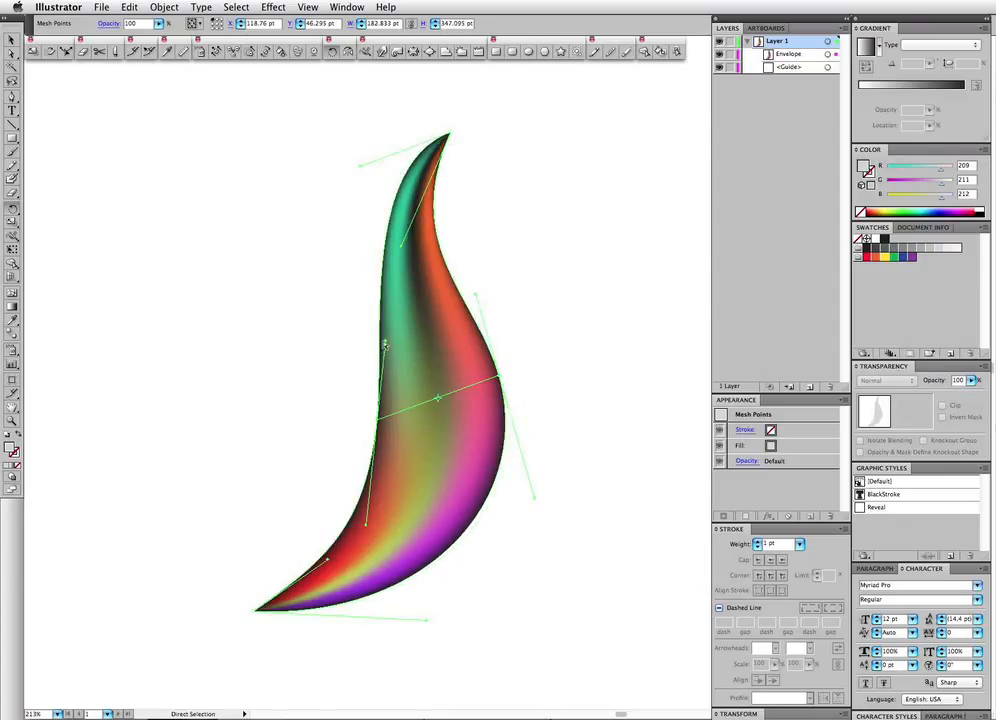
{"action": "left_click_drag", "start_coordinate": [388, 344], "coordinate": [401, 312]}
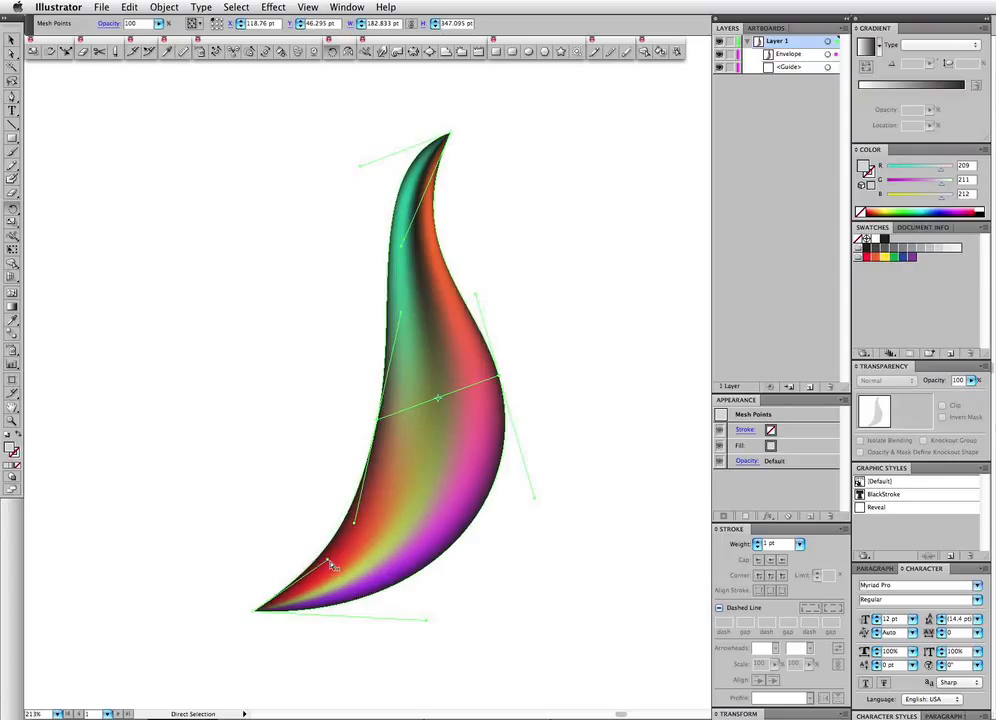
{"action": "left_click_drag", "start_coordinate": [329, 561], "coordinate": [352, 540]}
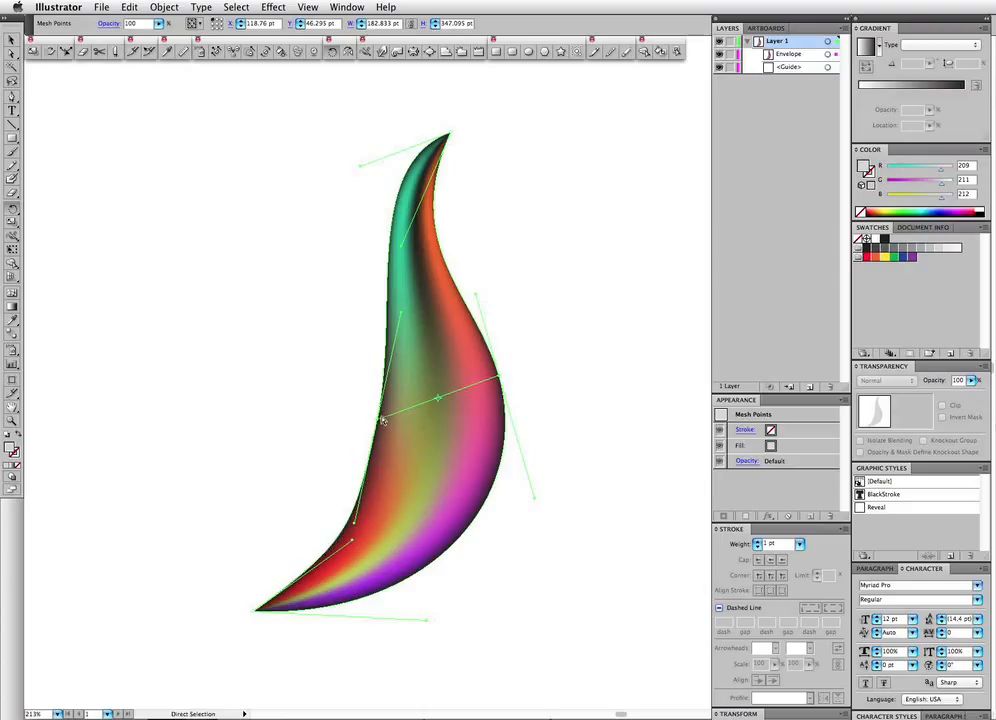
{"action": "left_click_drag", "start_coordinate": [381, 422], "coordinate": [392, 408]}
{"action": "key", "text": "super+shift+a"}
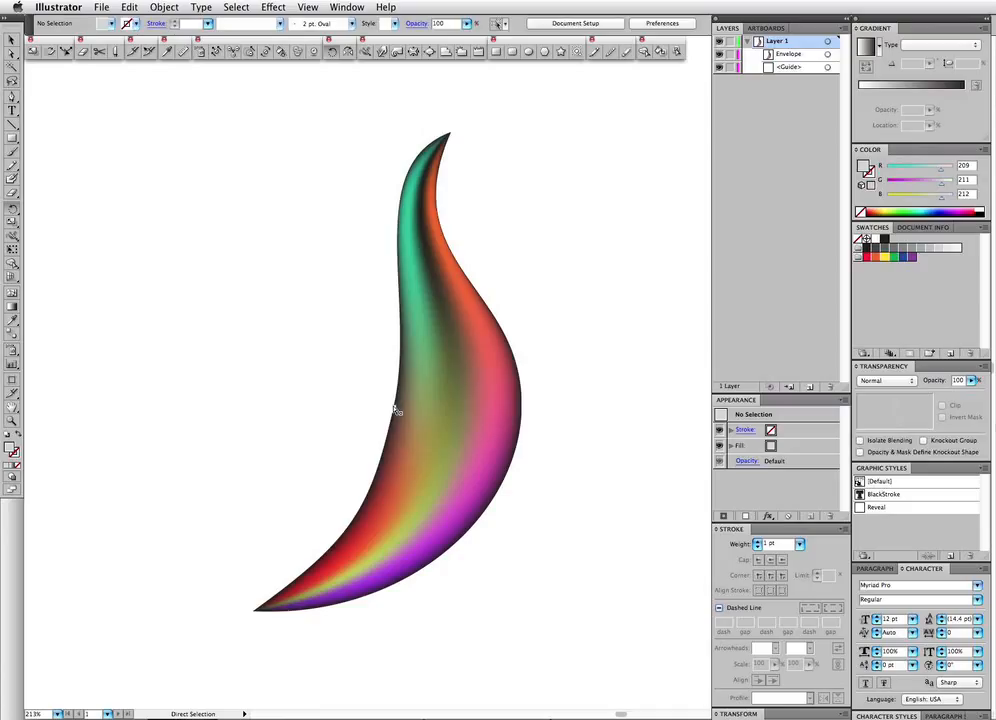
Turn the handles of the middle row's left end point more upright, nudge the point slightly right, and deselect the artwork.
{"action": "left_click", "coordinate": [395, 409]}
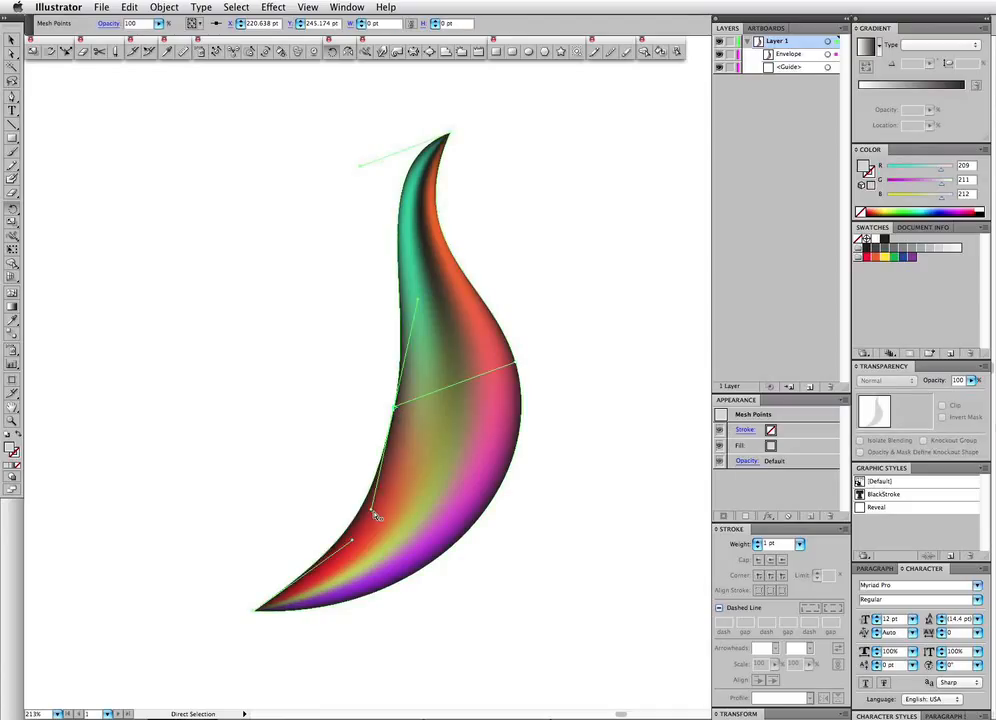
{"action": "mouse_move", "coordinate": [375, 513]}
{"action": "left_mouse_down"}
{"action": "mouse_move", "coordinate": [398, 494]}
{"action": "mouse_move", "coordinate": [377, 499]}
{"action": "mouse_move", "coordinate": [387, 497]}
{"action": "left_mouse_up"}
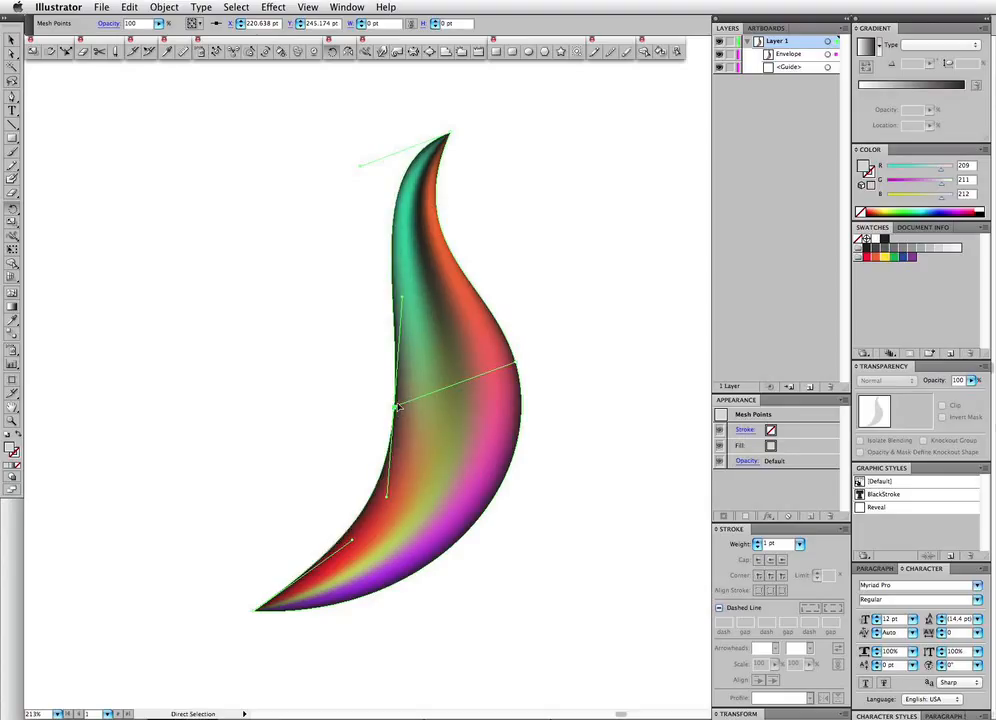
{"action": "left_click_drag", "start_coordinate": [396, 407], "coordinate": [404, 404]}
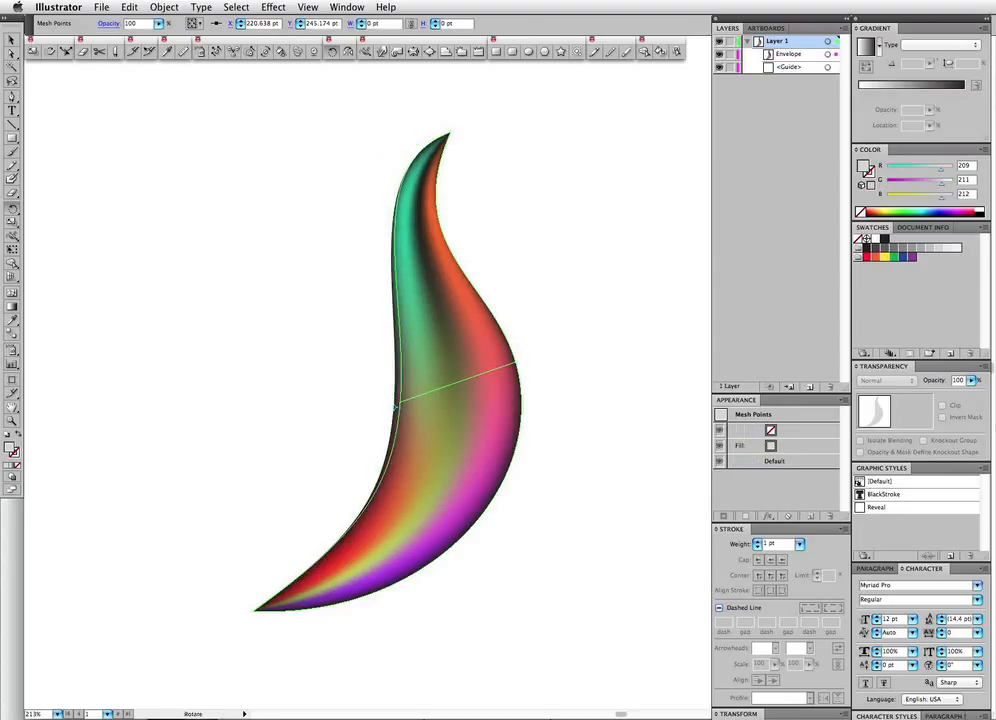
{"action": "left_click", "coordinate": [325, 385], "text": "super"}
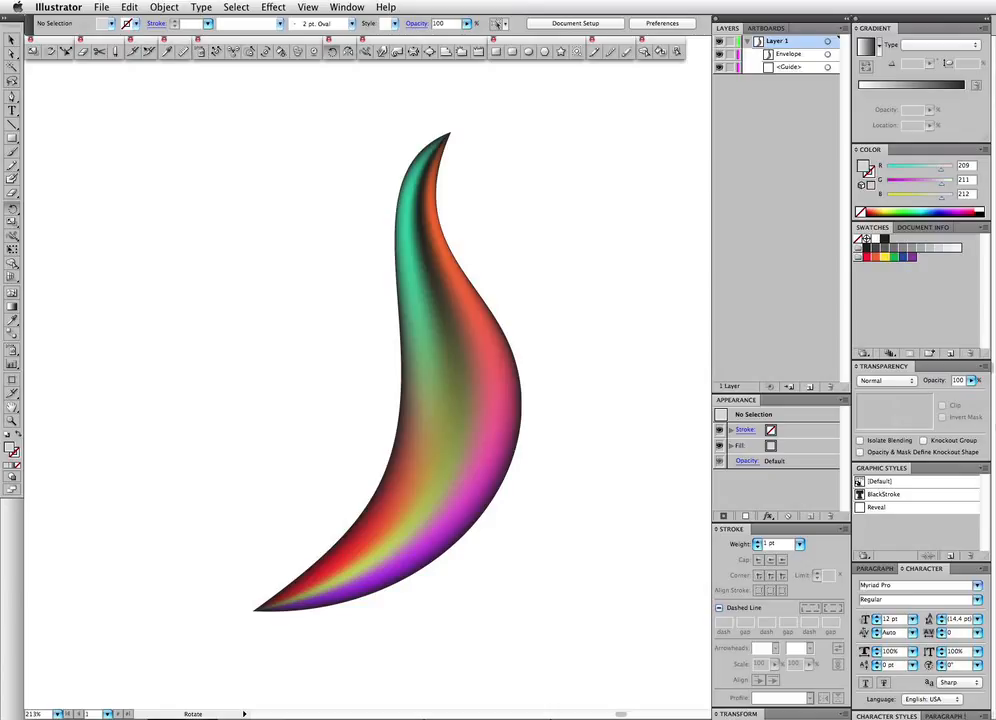